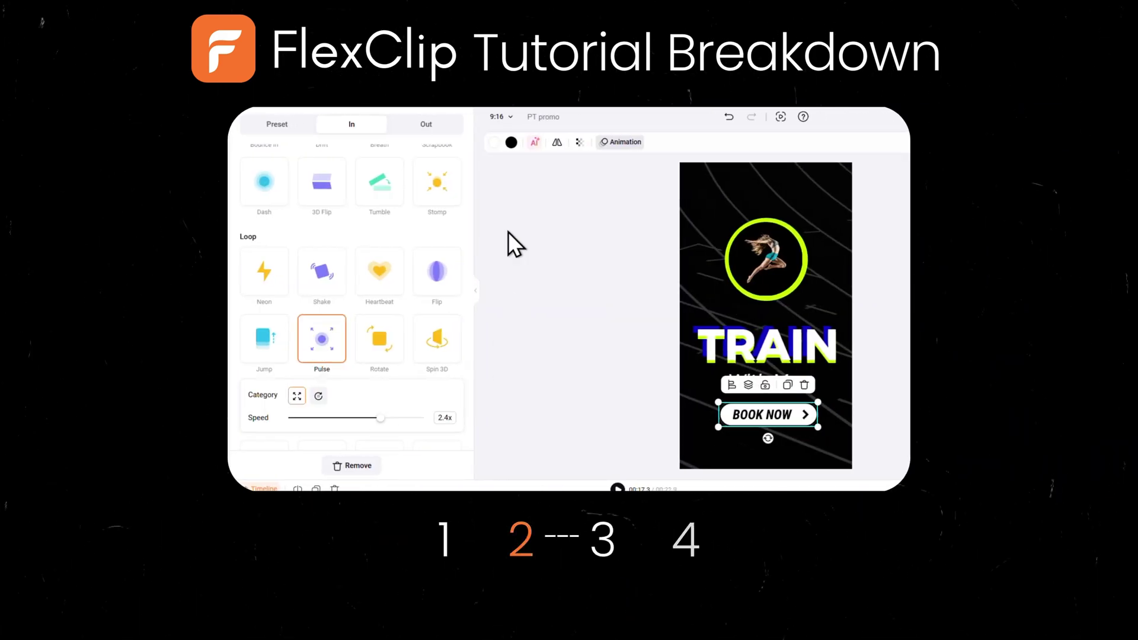
pyautogui.click(494, 143)
pyautogui.click(270, 137)
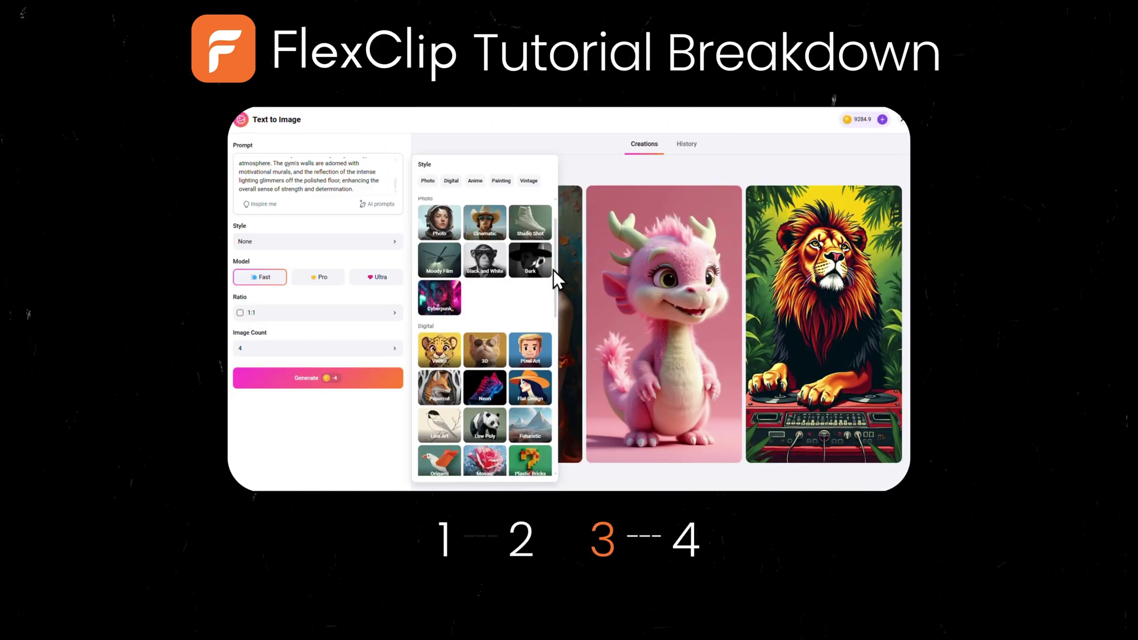
pyautogui.scroll(-3, 553, 269)
pyautogui.scroll(3, 553, 269)
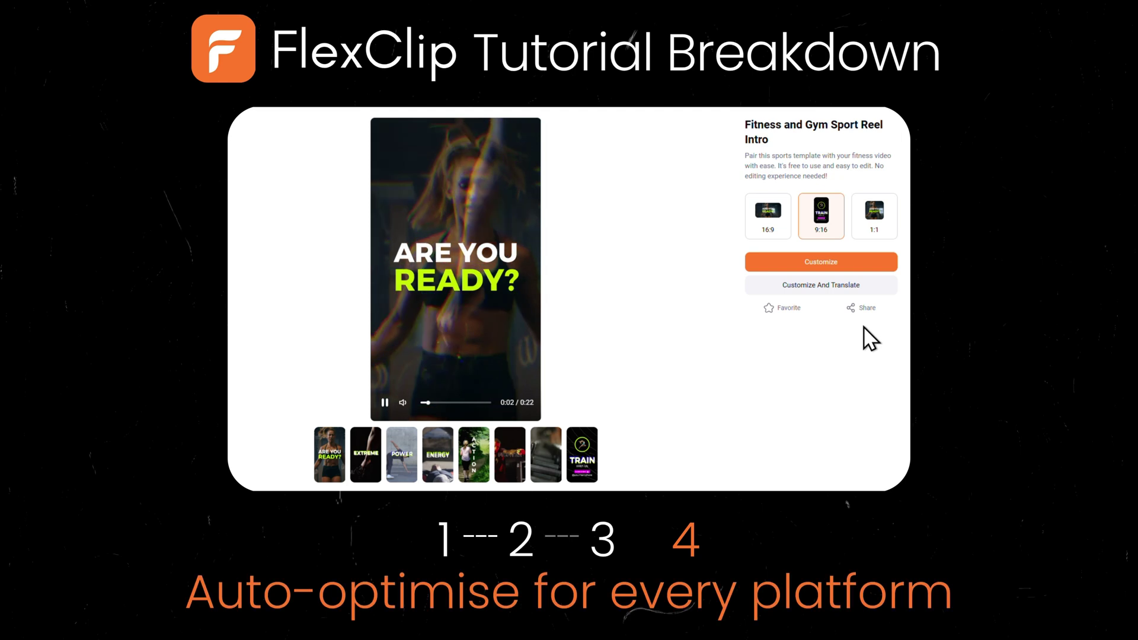
# Step: Preview the Fitness and Gym Sport Reel Intro template in the 16:9 and 1:1 ratios
pyautogui.click(778, 233)
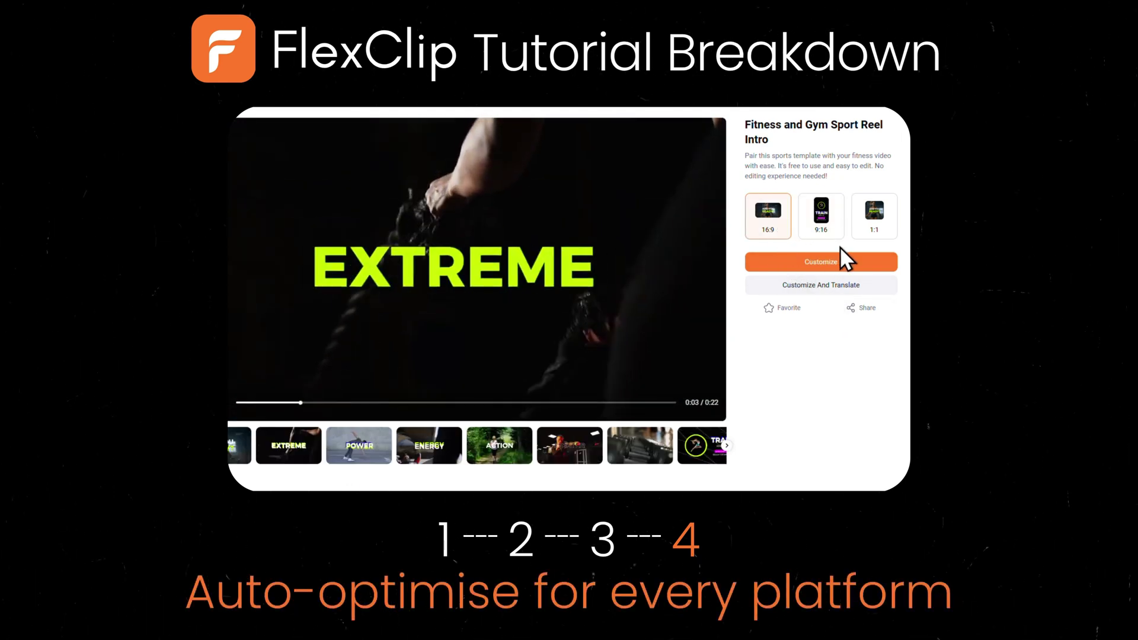
pyautogui.click(875, 233)
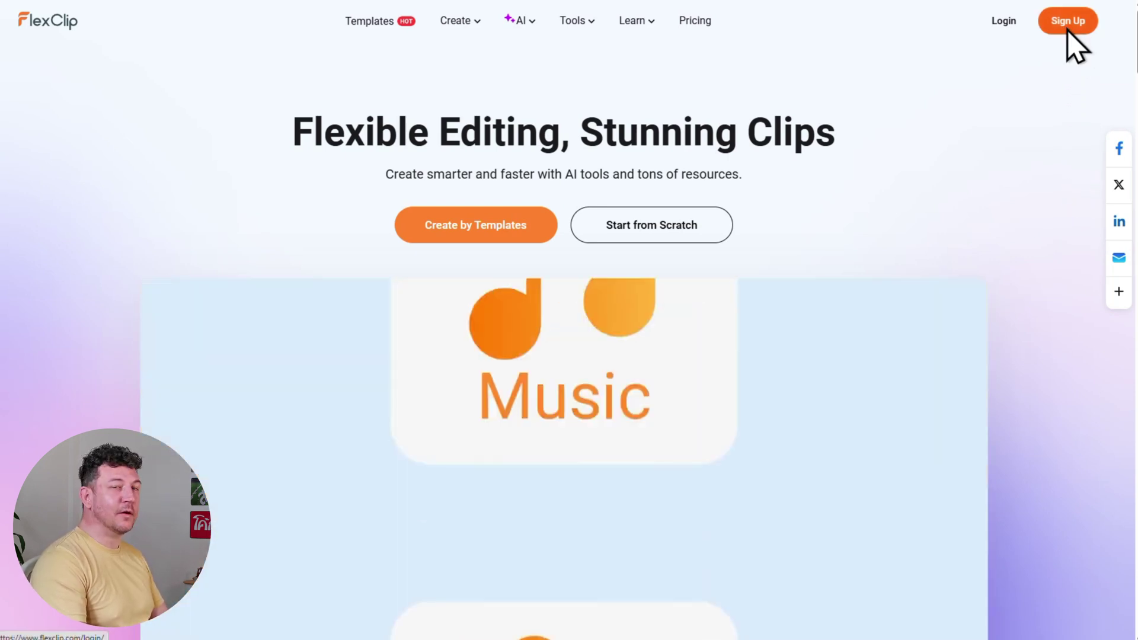
# Step: Start signing up with the account's e-mail address and request a verification code
pyautogui.click(1067, 31)
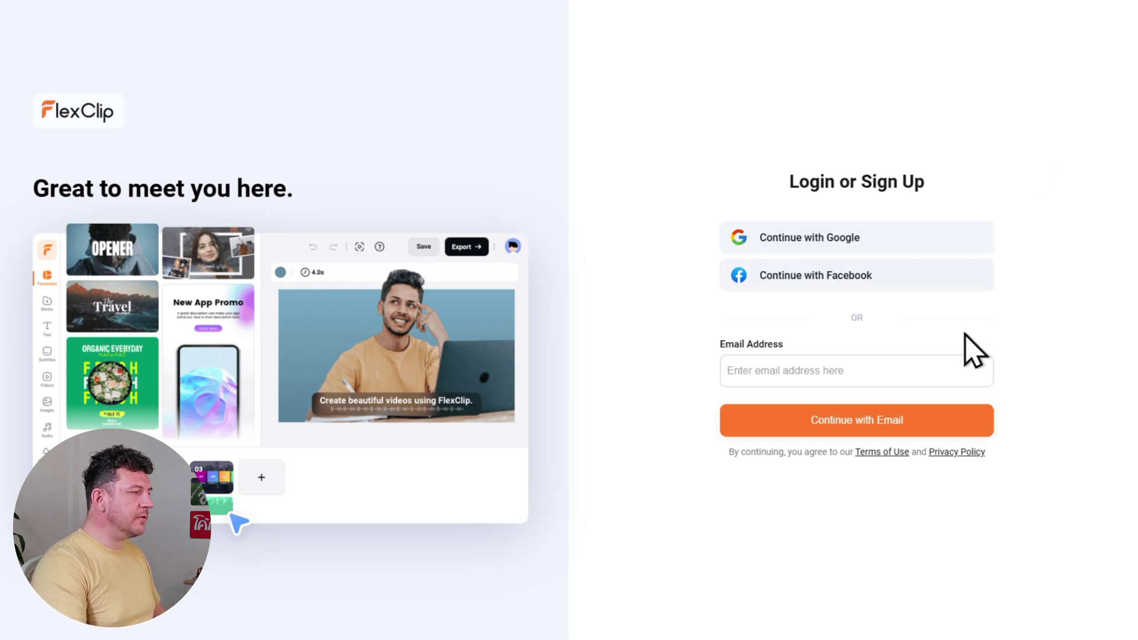
pyautogui.click(955, 363)
pyautogui.hotkey('ctrl', 'v')
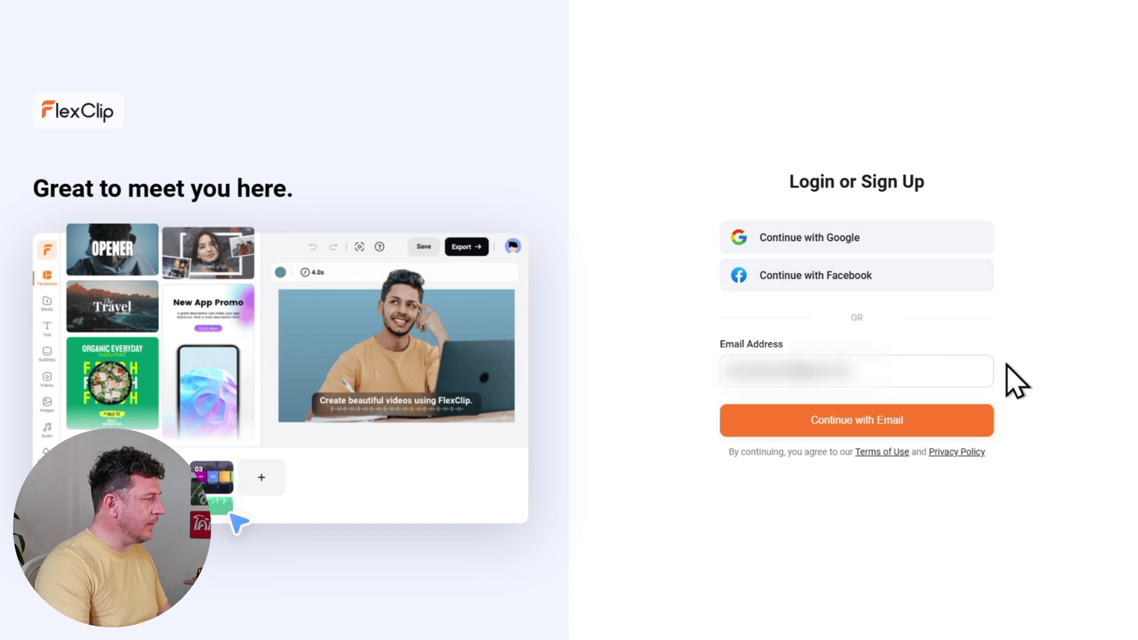
pyautogui.click(971, 420)
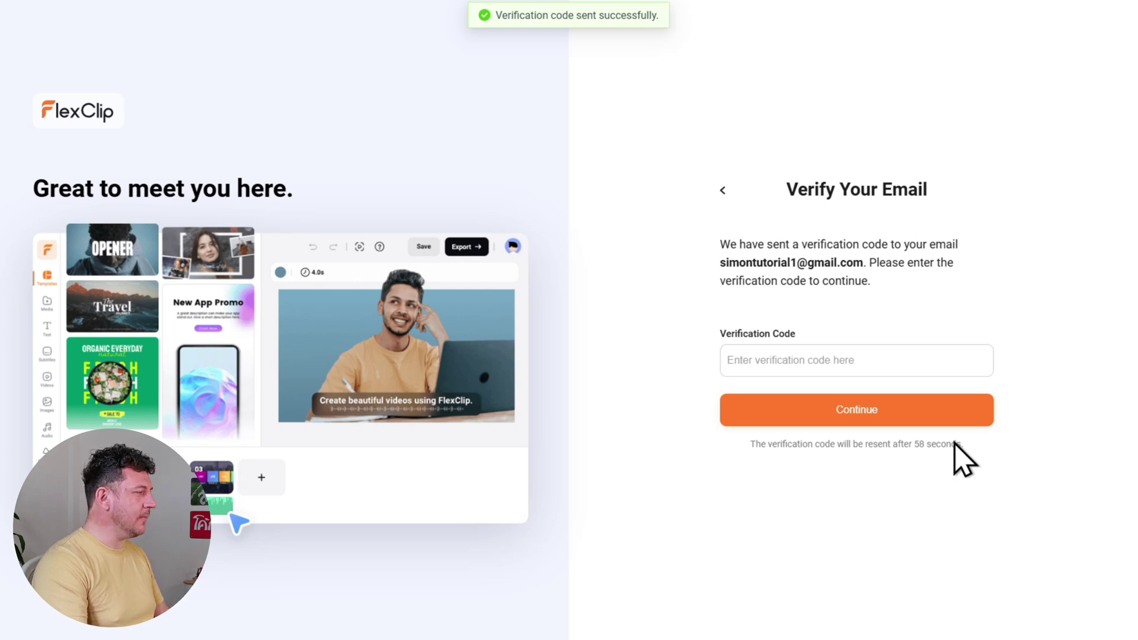
# Step: Switch to Gmail and copy the verification code from the FlexClip sign-up e-mail
pyautogui.hotkey('alt', 'Tab')
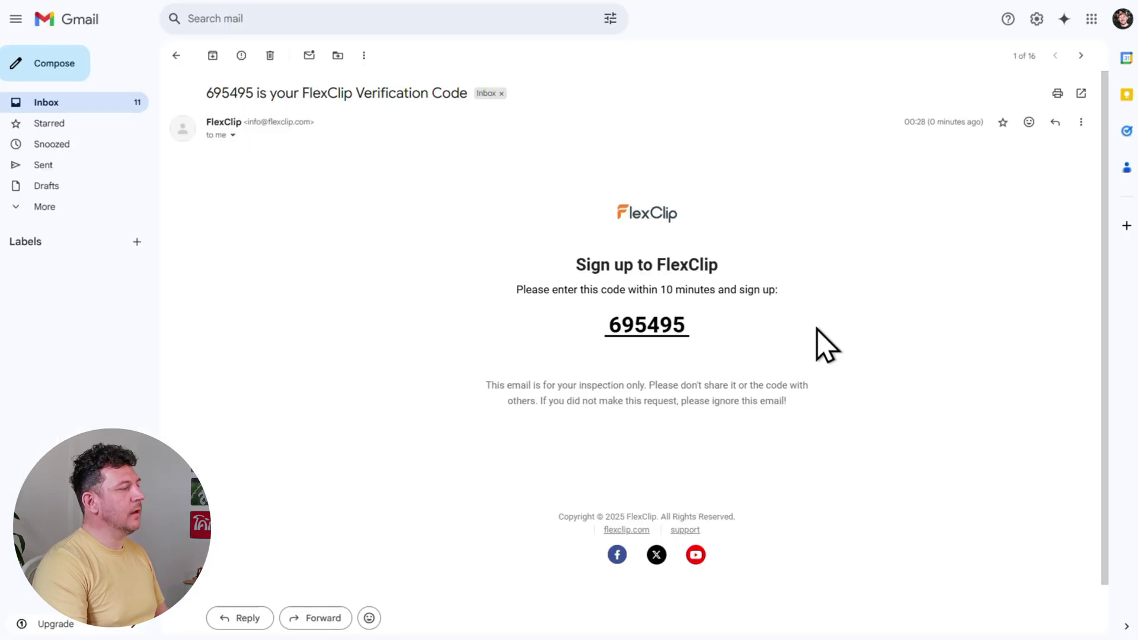
pyautogui.moveTo(688, 325); pyautogui.dragTo(613, 329)
pyautogui.hotkey('ctrl', 'c')
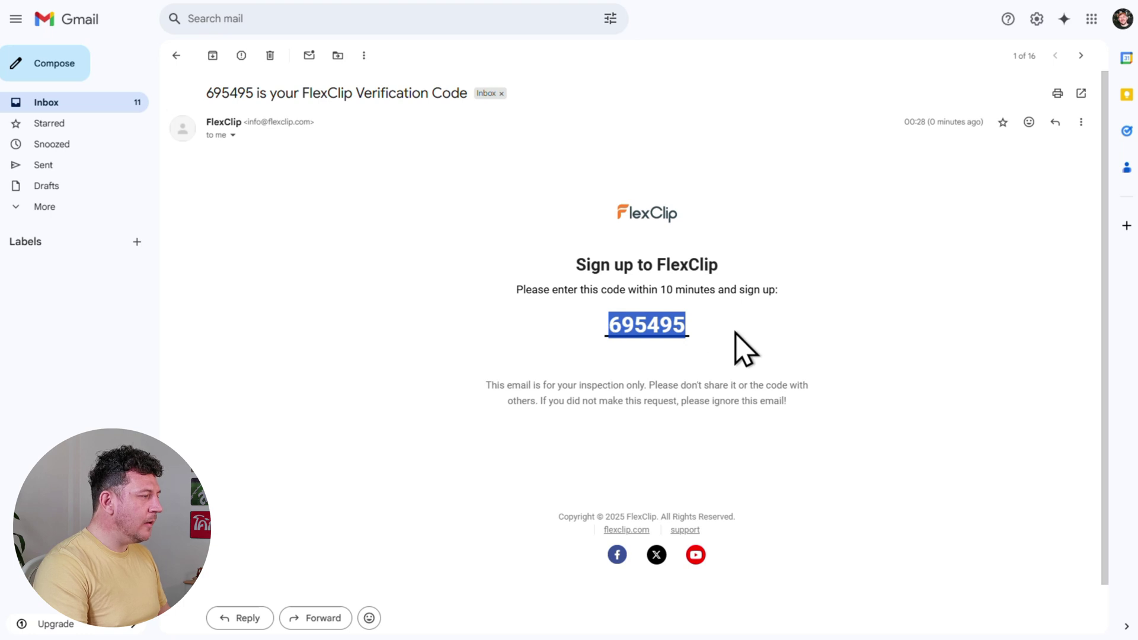
# Step: Return to FlexClip, submit the copied verification code and complete the account sign-up
pyautogui.hotkey('alt', 'Tab')
pyautogui.hotkey('ctrl', 'v')
pyautogui.click(902, 410)
pyautogui.click(894, 361)
pyautogui.hotkey('ctrl', 'v')
pyautogui.click(903, 412)
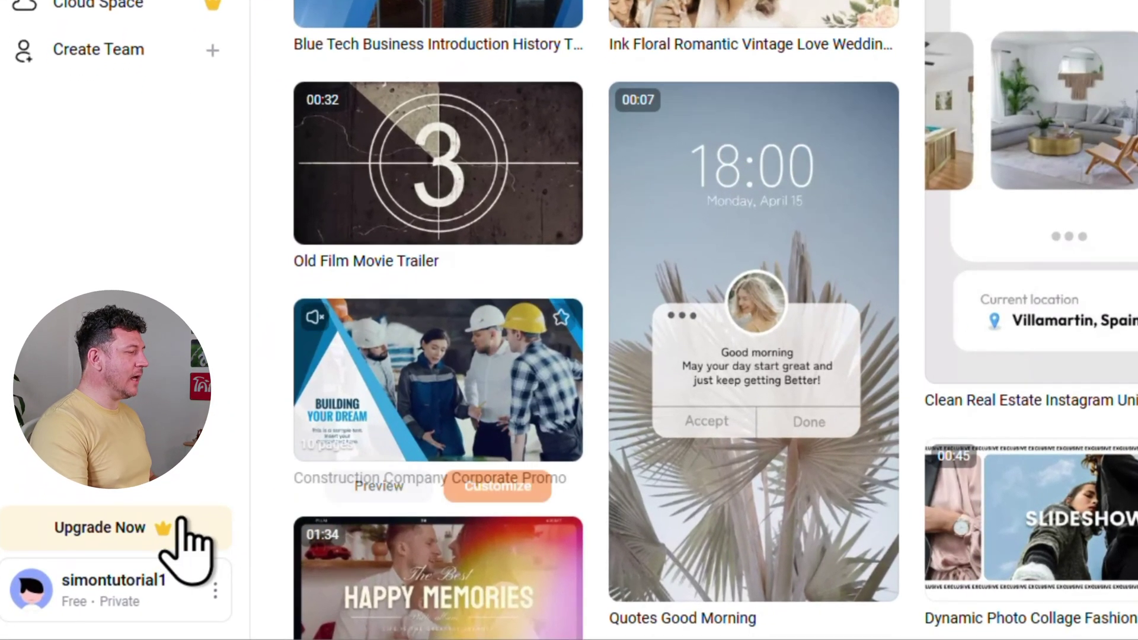
# Step: Choose the annually billed Plus plan for checkout and redeem the coupon Simon25
pyautogui.click(165, 547)
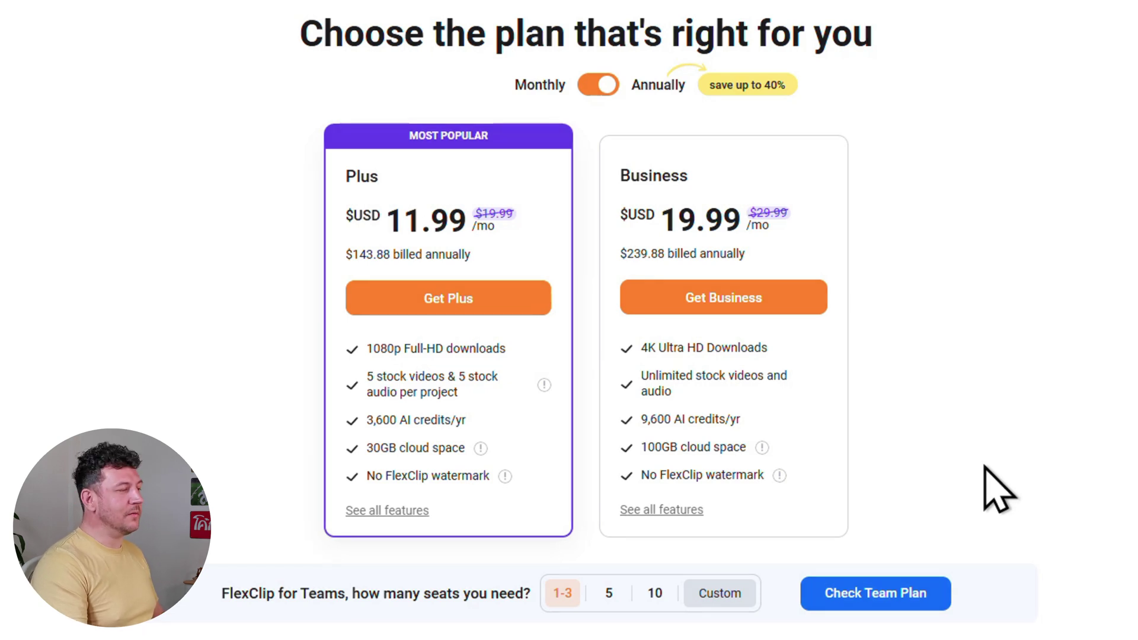
pyautogui.click(503, 306)
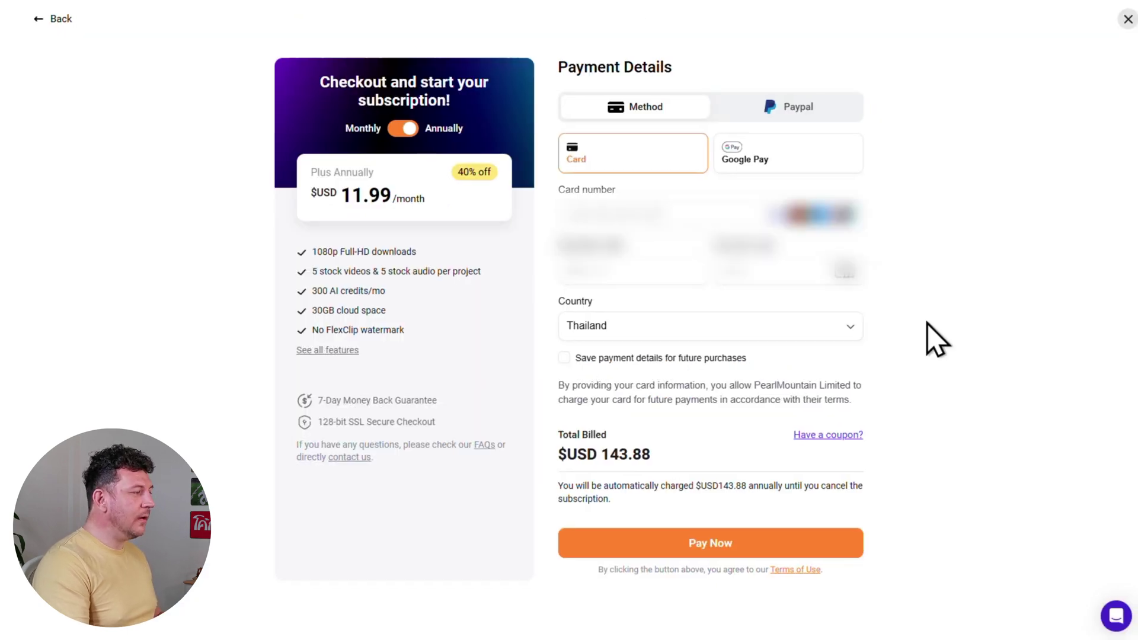
pyautogui.click(828, 435)
pyautogui.write('Simon25')
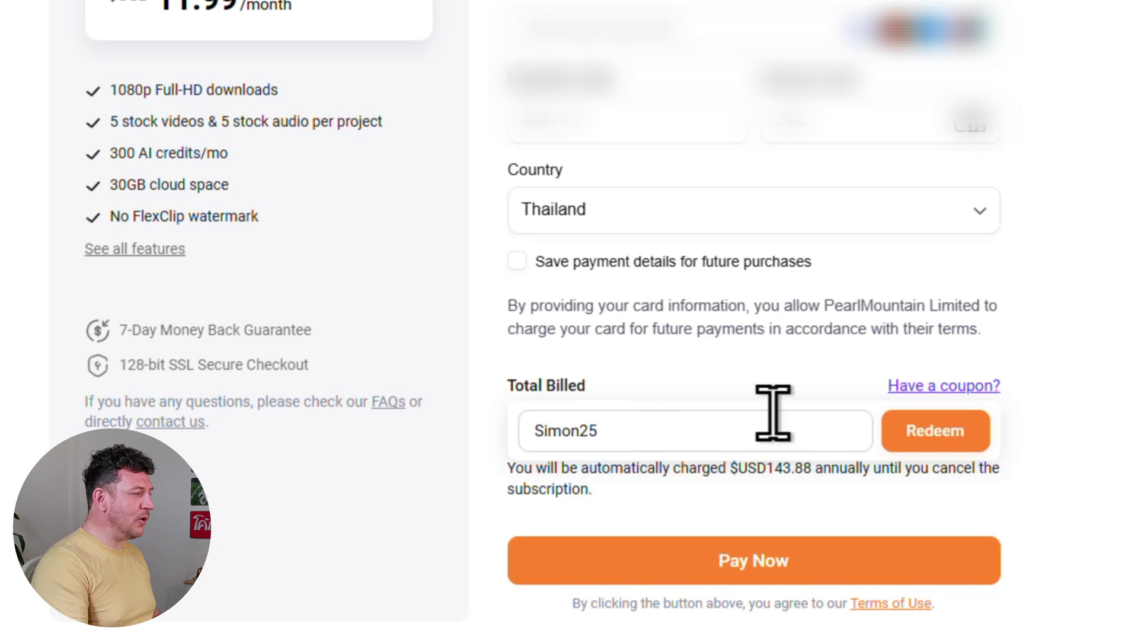
pyautogui.click(939, 436)
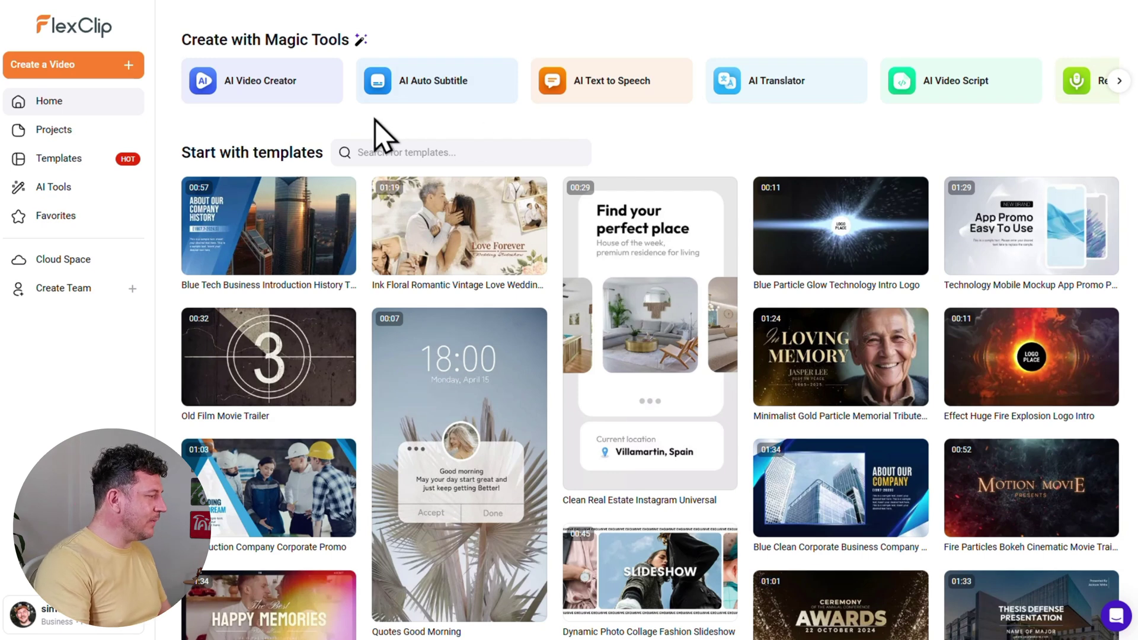
# Step: Look at the ratio options for creating a video and view the Projects page
pyautogui.click(127, 68)
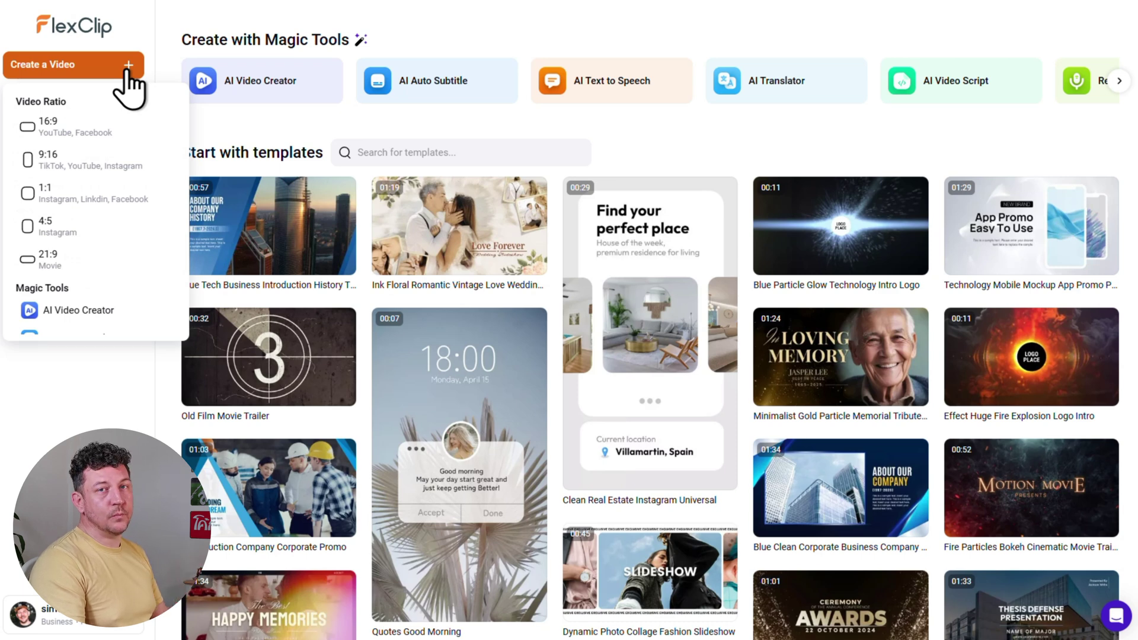
pyautogui.click(126, 70)
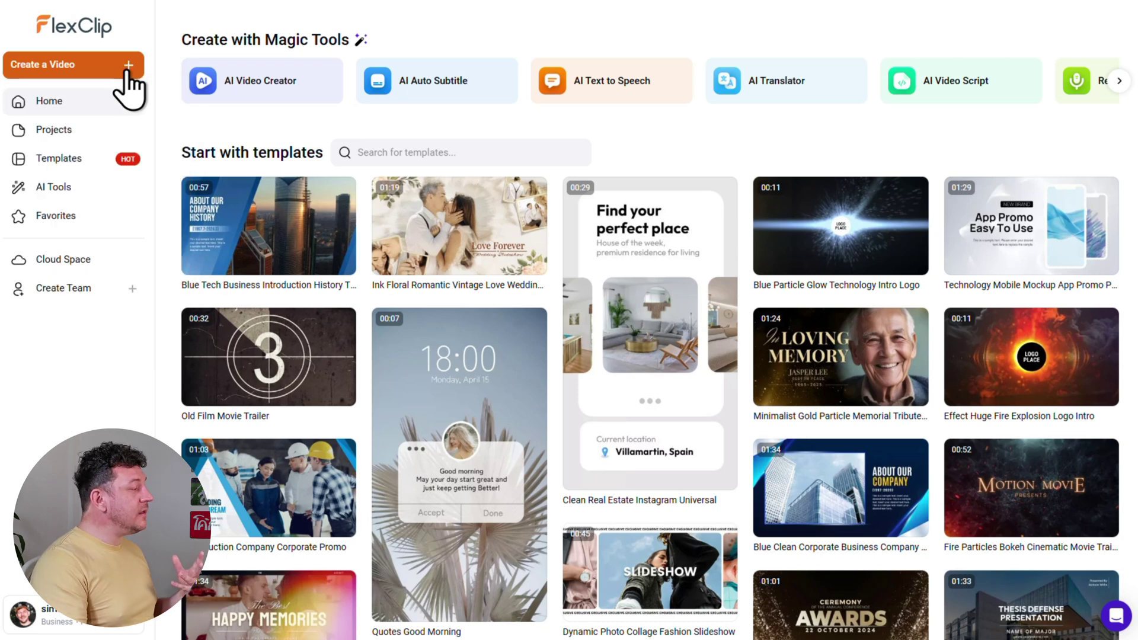
pyautogui.click(126, 142)
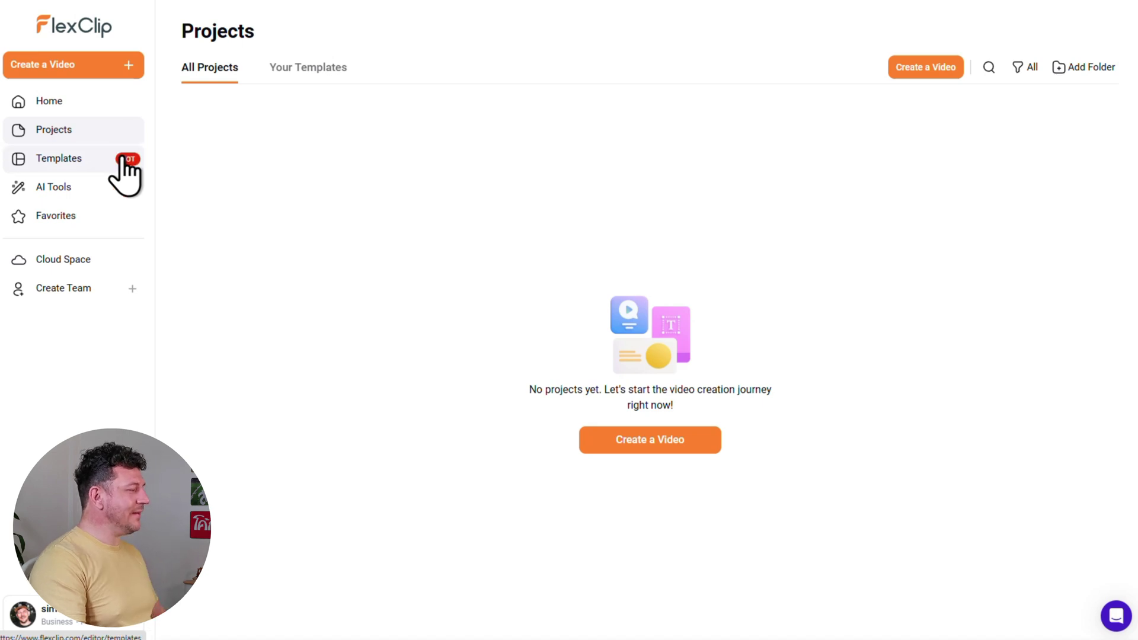
# Step: Browse the premade video templates from Most Popular through Recently Added, Promo & Sales, and Intro & Outro
pyautogui.click(123, 159)
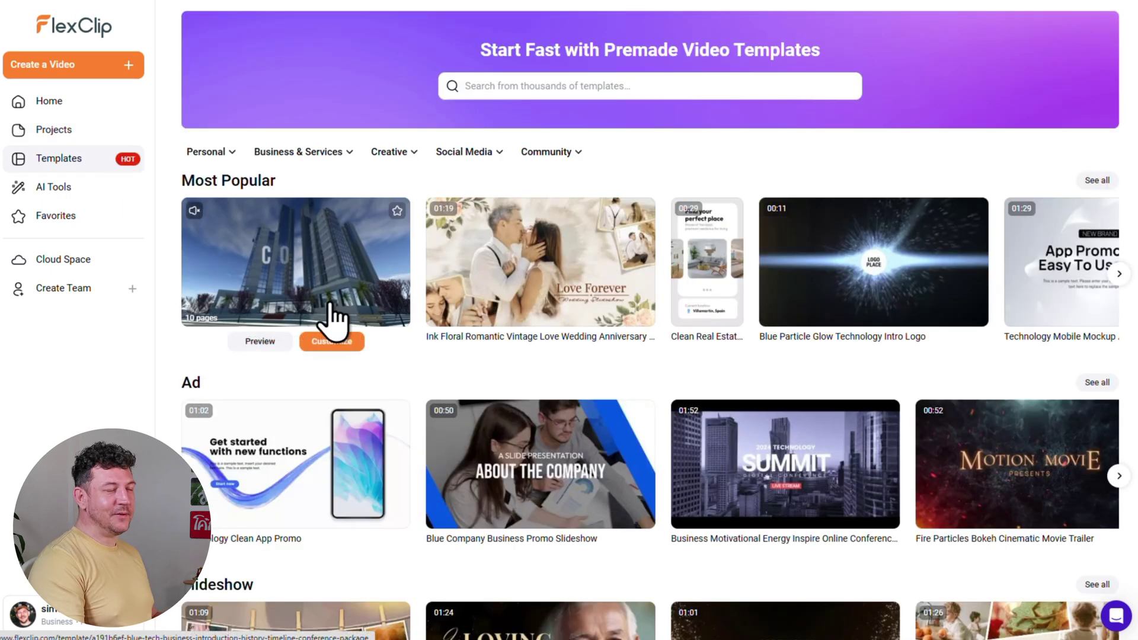
pyautogui.scroll(-3, 419, 365)
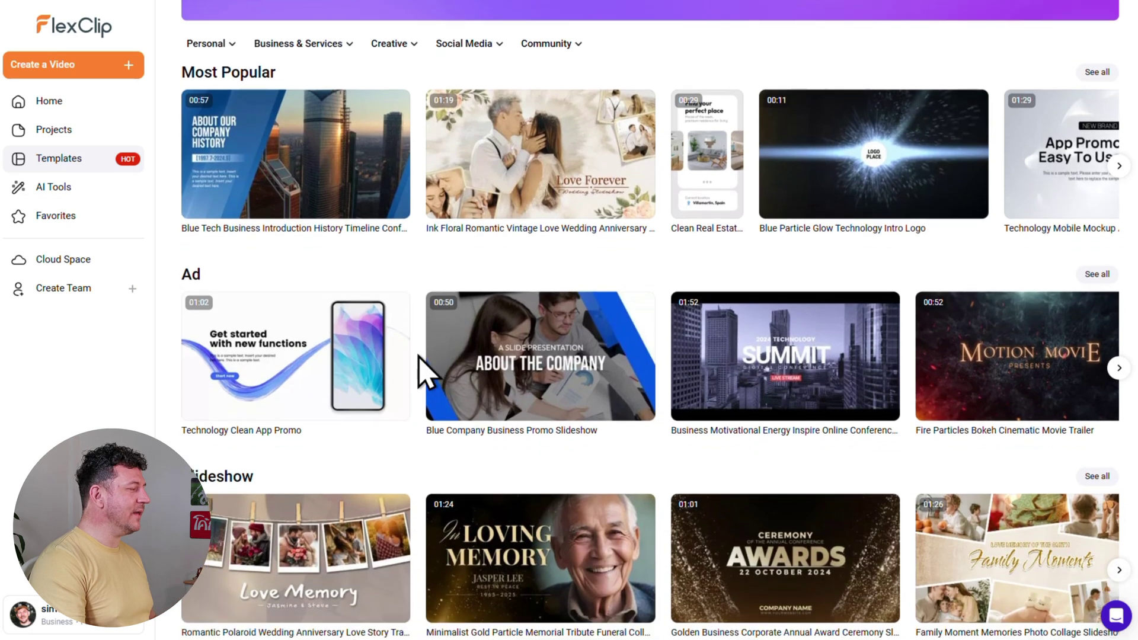
pyautogui.scroll(-3, 419, 364)
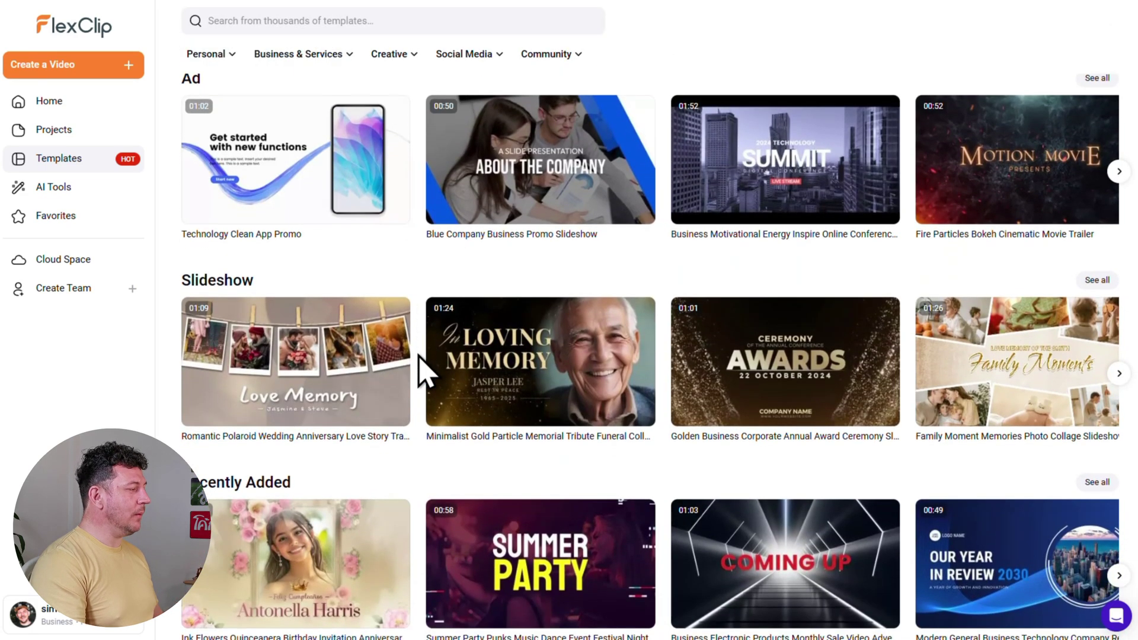
pyautogui.scroll(-3, 419, 365)
pyautogui.scroll(-3, 419, 365)
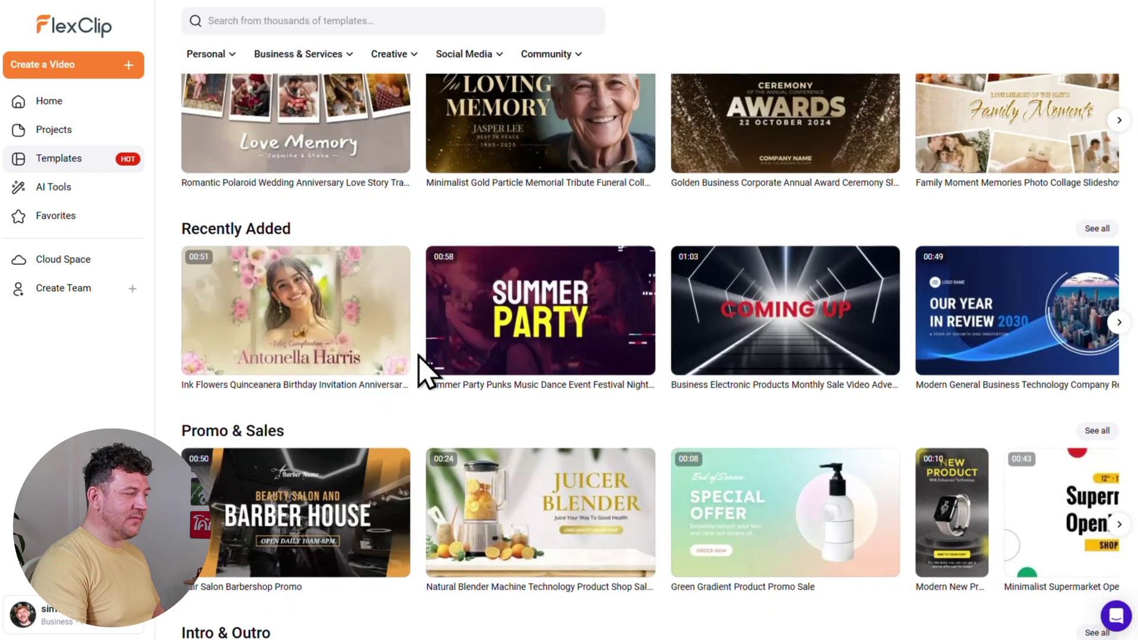
pyautogui.scroll(-1, 419, 364)
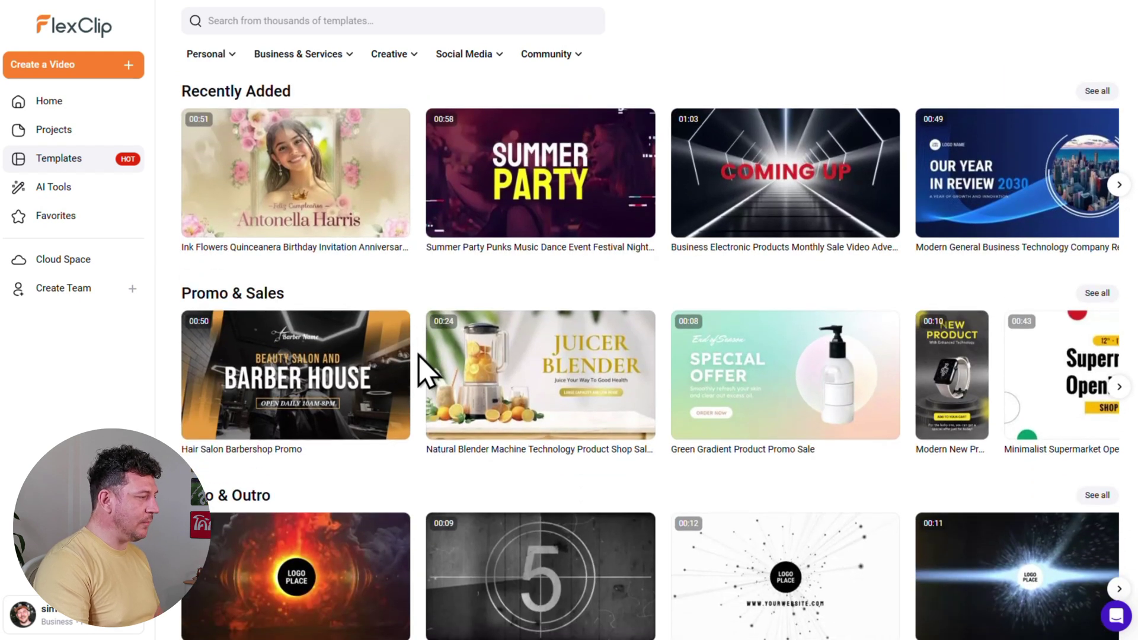
pyautogui.moveTo(219, 263)
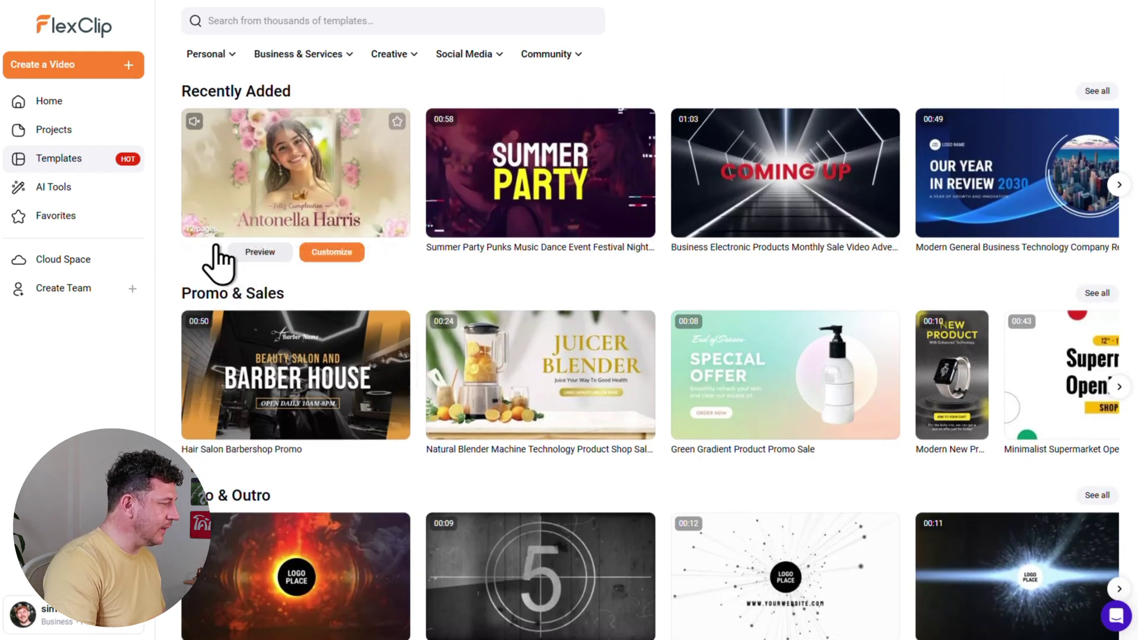
# Step: Look through the available AI tools for images, video and audio
pyautogui.click(121, 189)
pyautogui.scroll(-3, 762, 419)
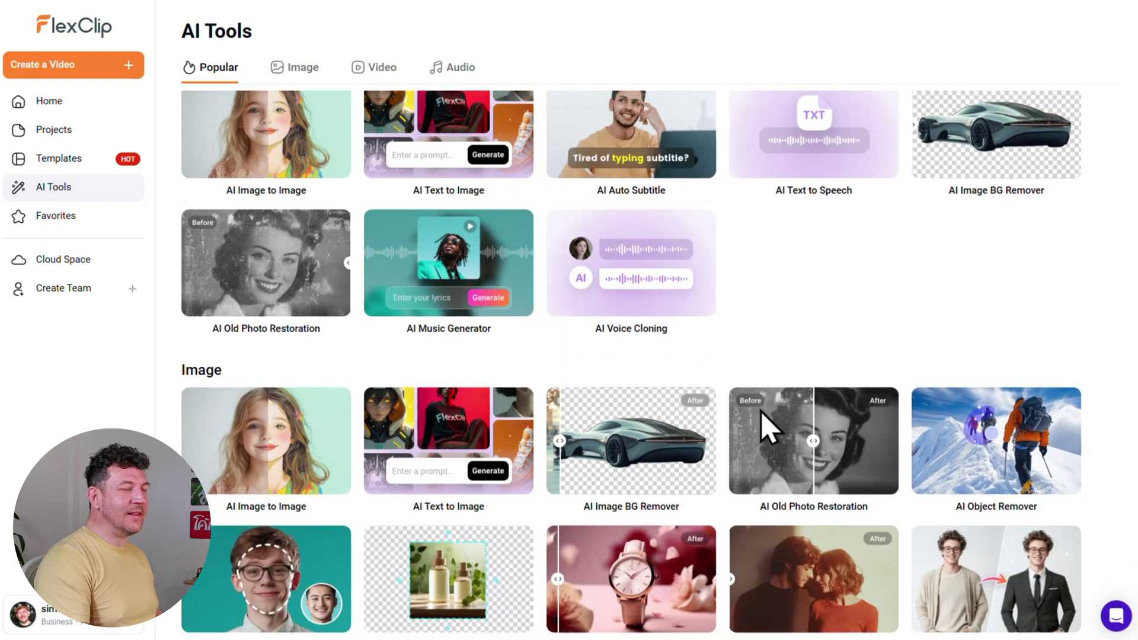
pyautogui.scroll(-3, 760, 412)
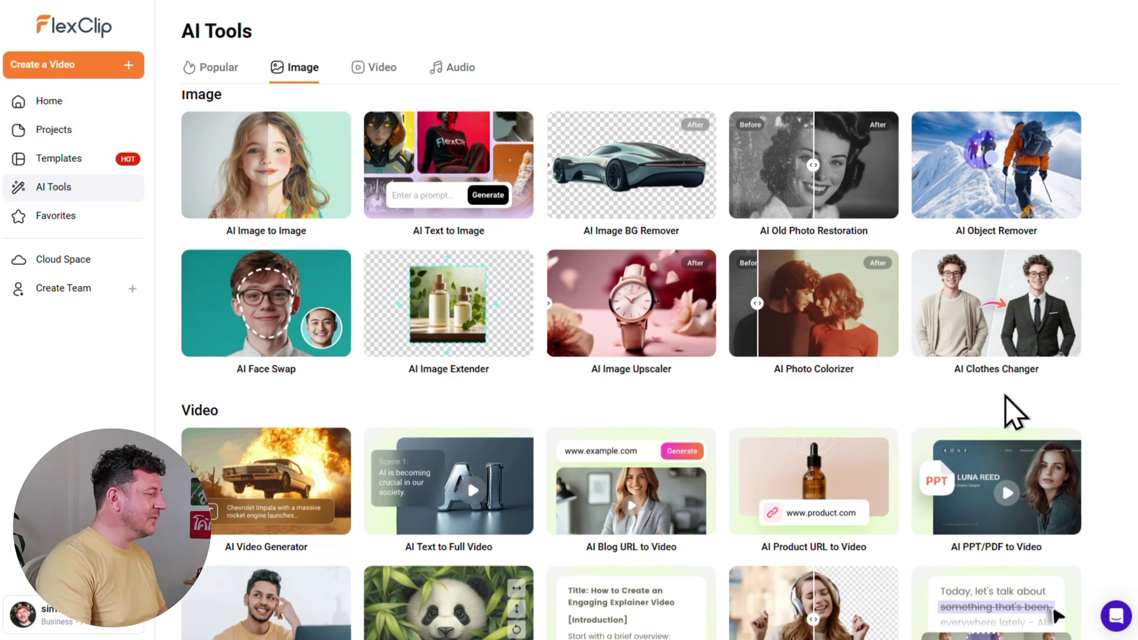
pyautogui.scroll(-3, 1011, 408)
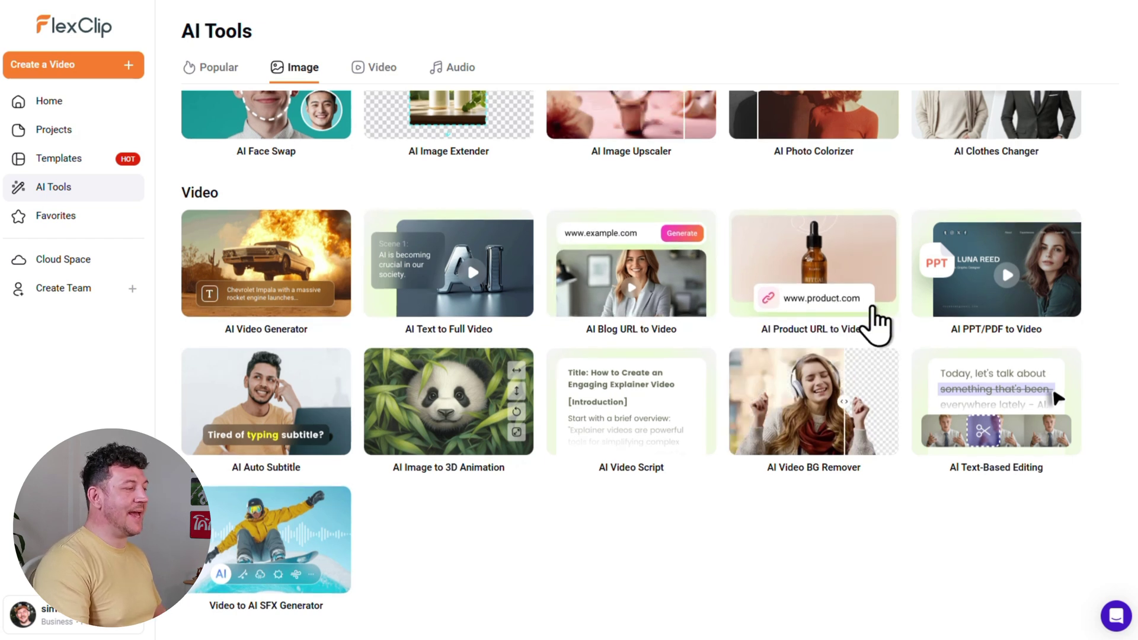
pyautogui.scroll(-4, 871, 308)
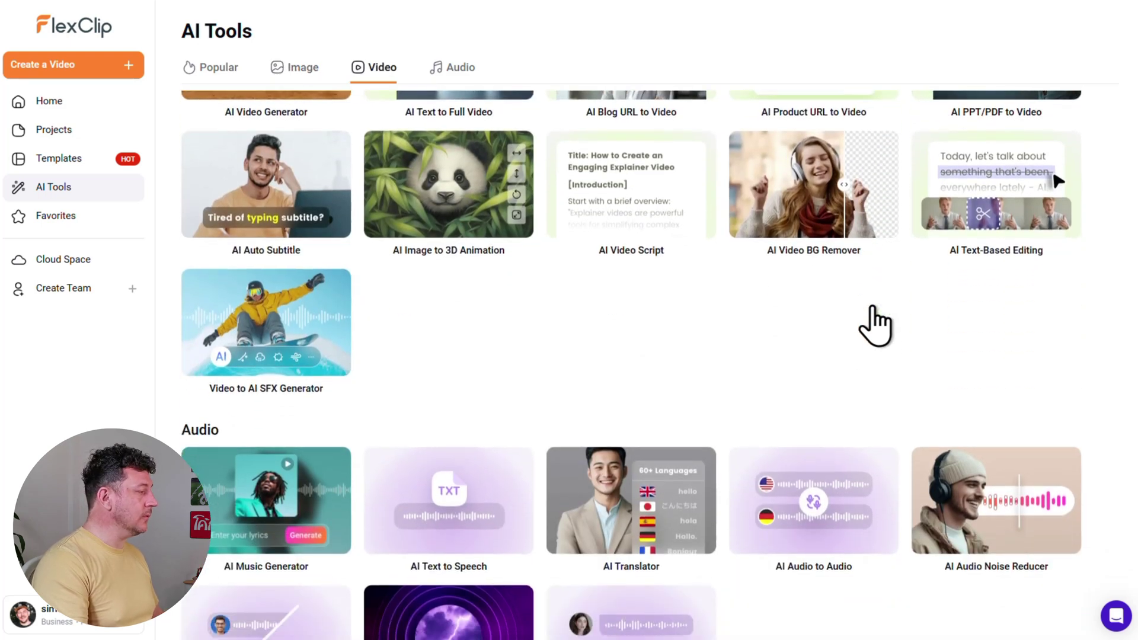
pyautogui.scroll(-1, 873, 325)
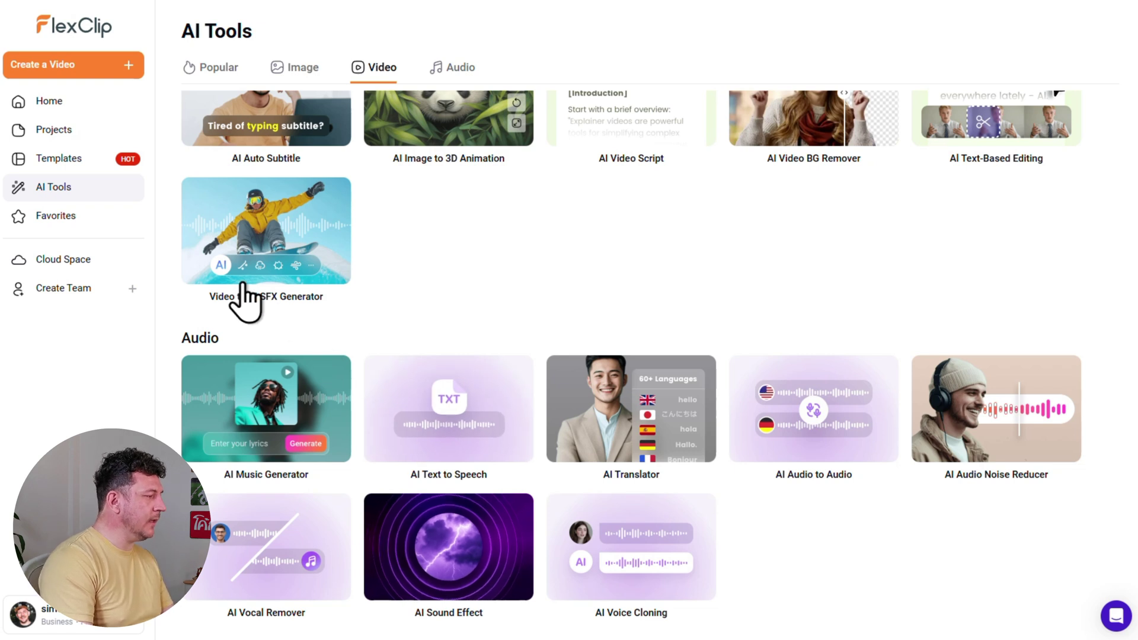
# Step: View the Favorites and Cloud Space pages and the option for creating a team
pyautogui.click(125, 221)
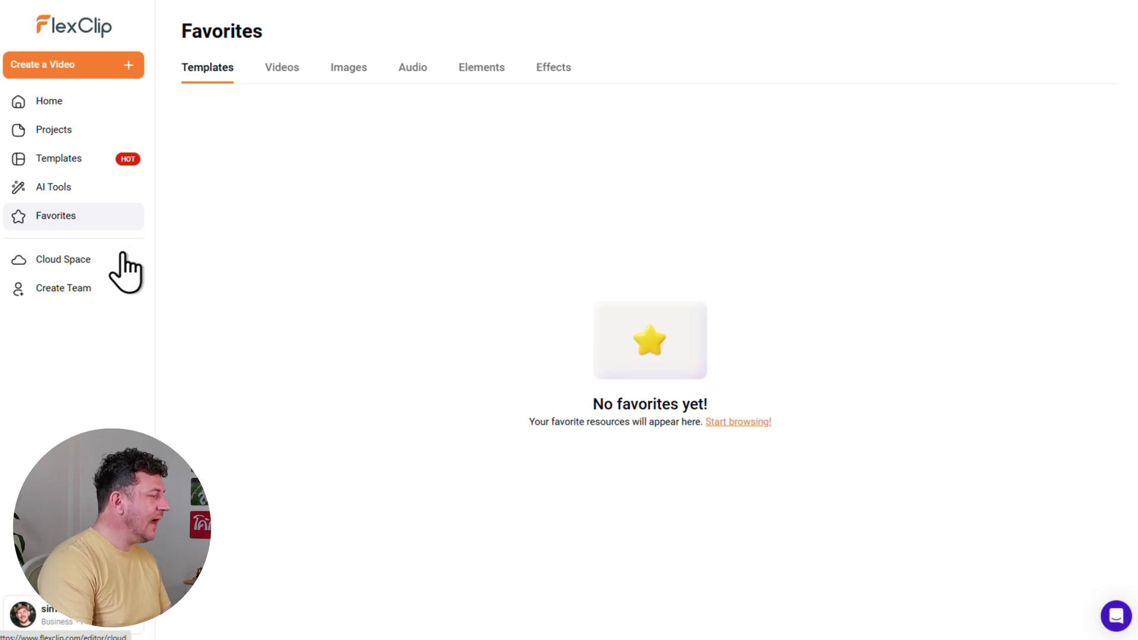
pyautogui.click(120, 263)
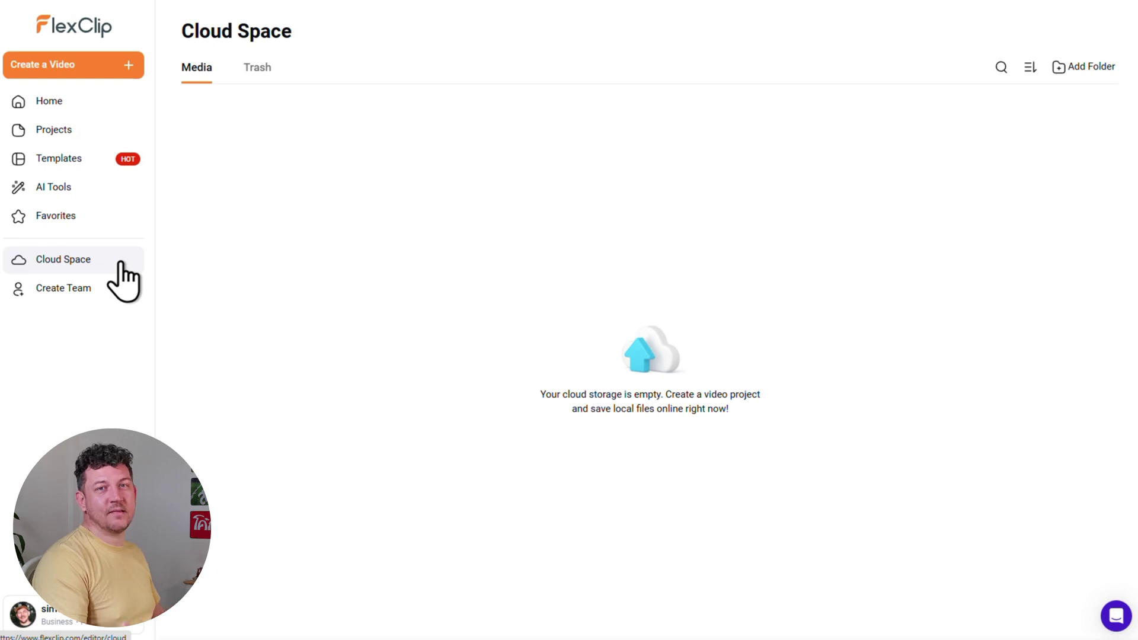
pyautogui.click(119, 293)
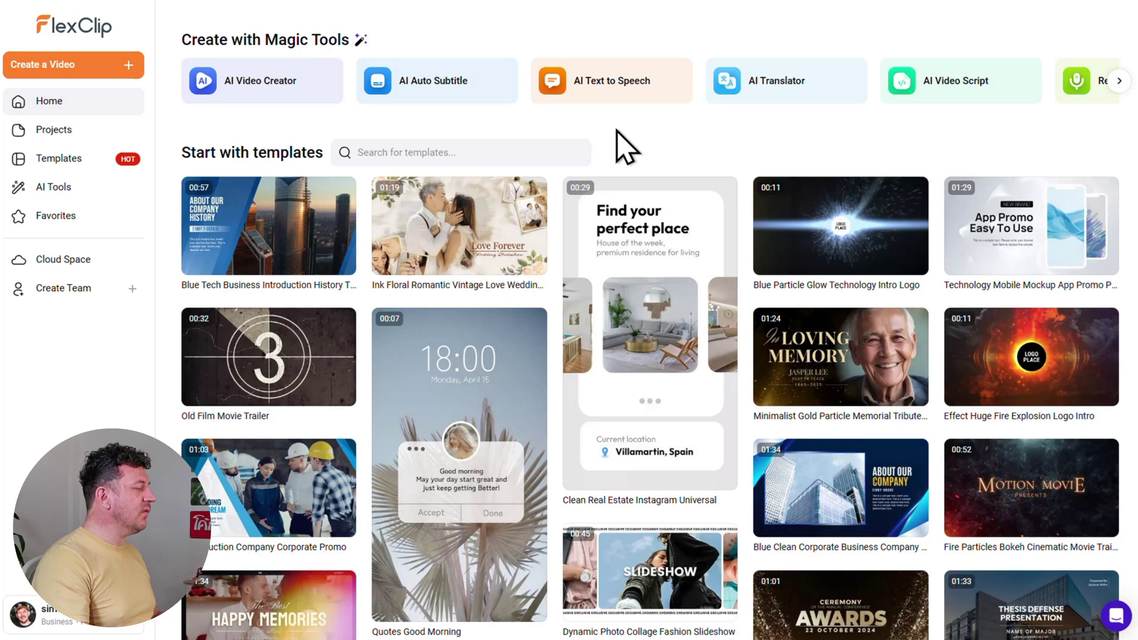
# Step: Open the template library and show the Sports & Fitness templates from the Business & Services categories
pyautogui.click(95, 172)
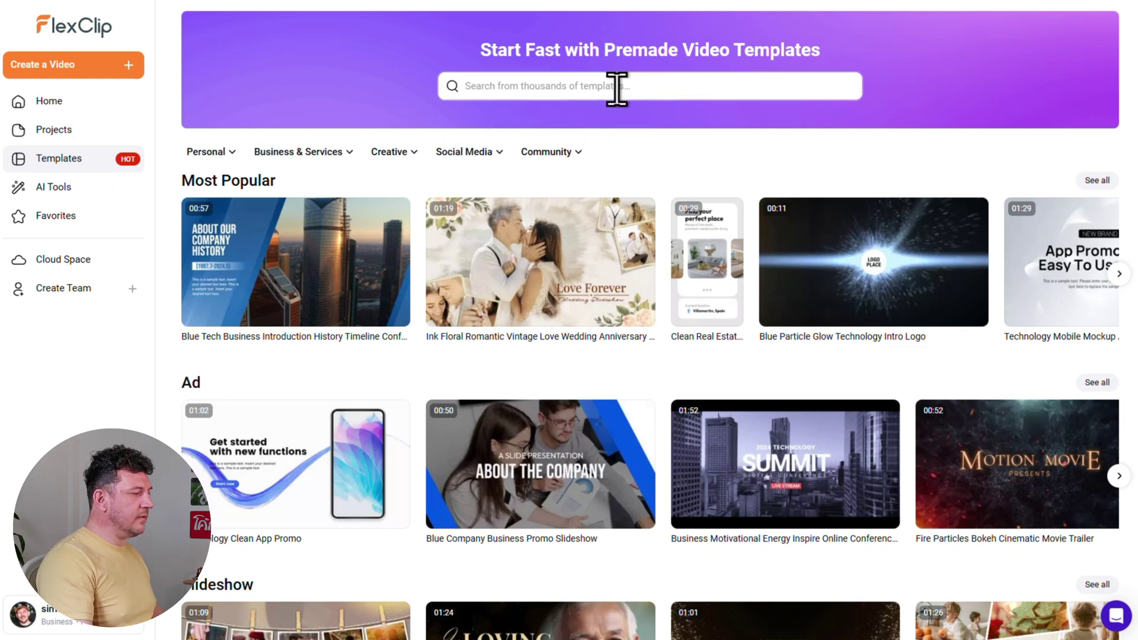
pyautogui.click(551, 83)
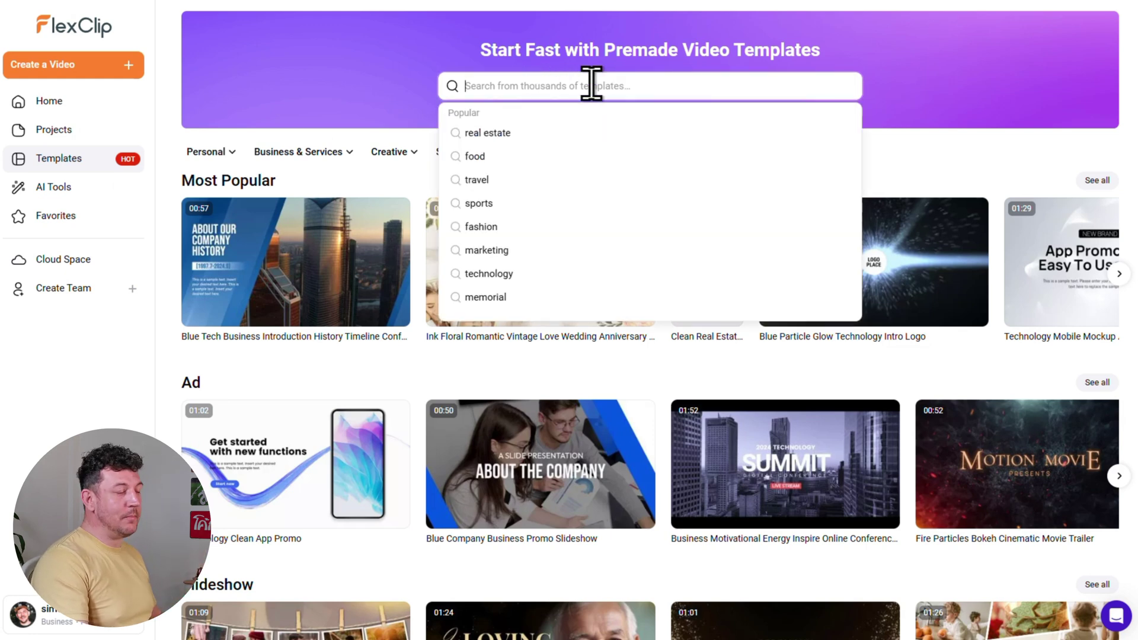
pyautogui.click(427, 132)
pyautogui.moveTo(498, 184)
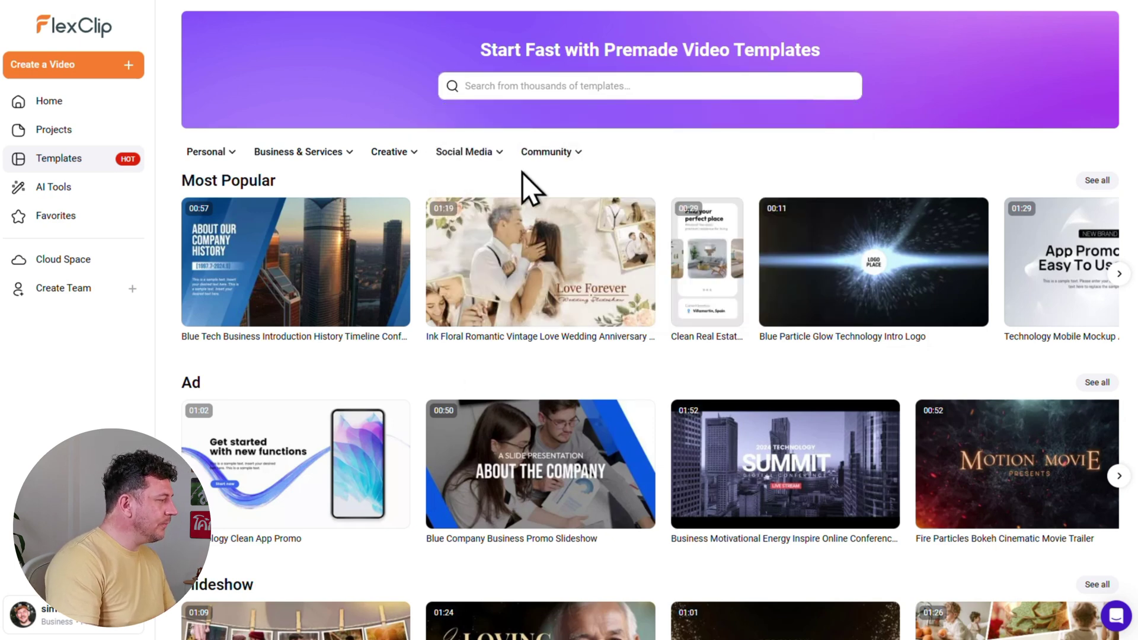
pyautogui.moveTo(336, 157)
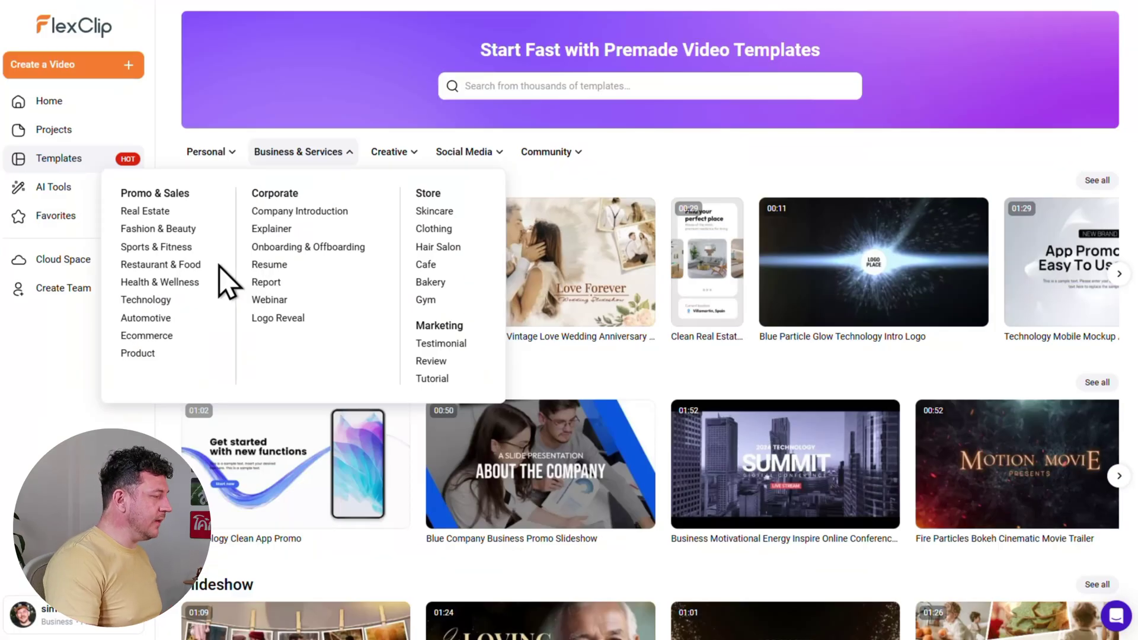
pyautogui.click(191, 248)
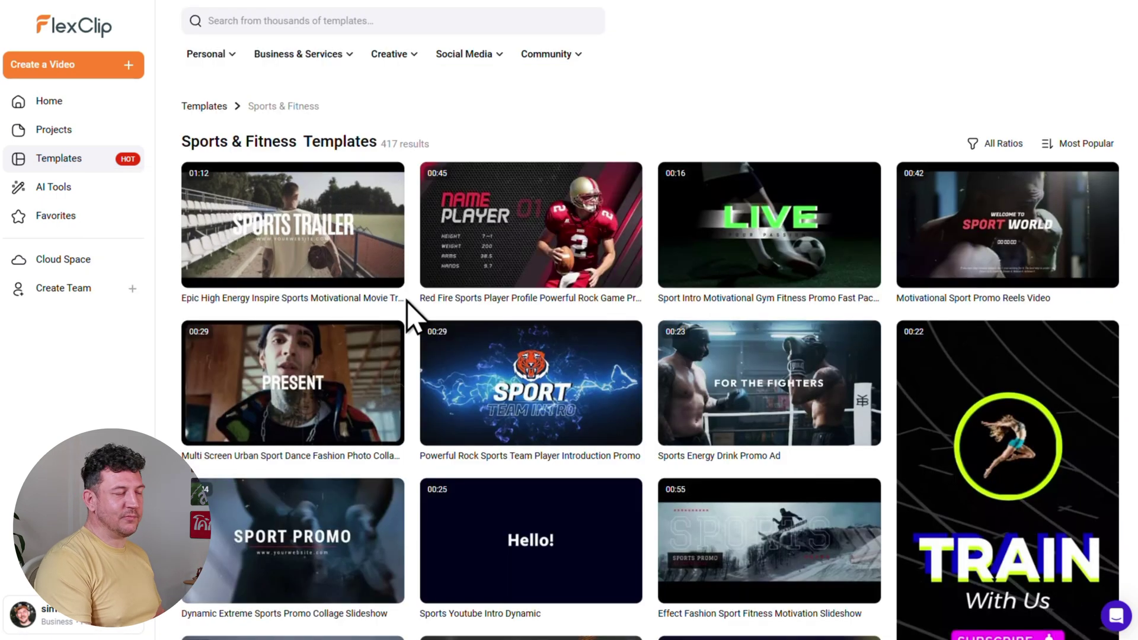
# Step: Preview several of the Sports & Fitness templates, ending with the vertical Fitness and Gym Sport Reel Intro
pyautogui.scroll(-4, 408, 307)
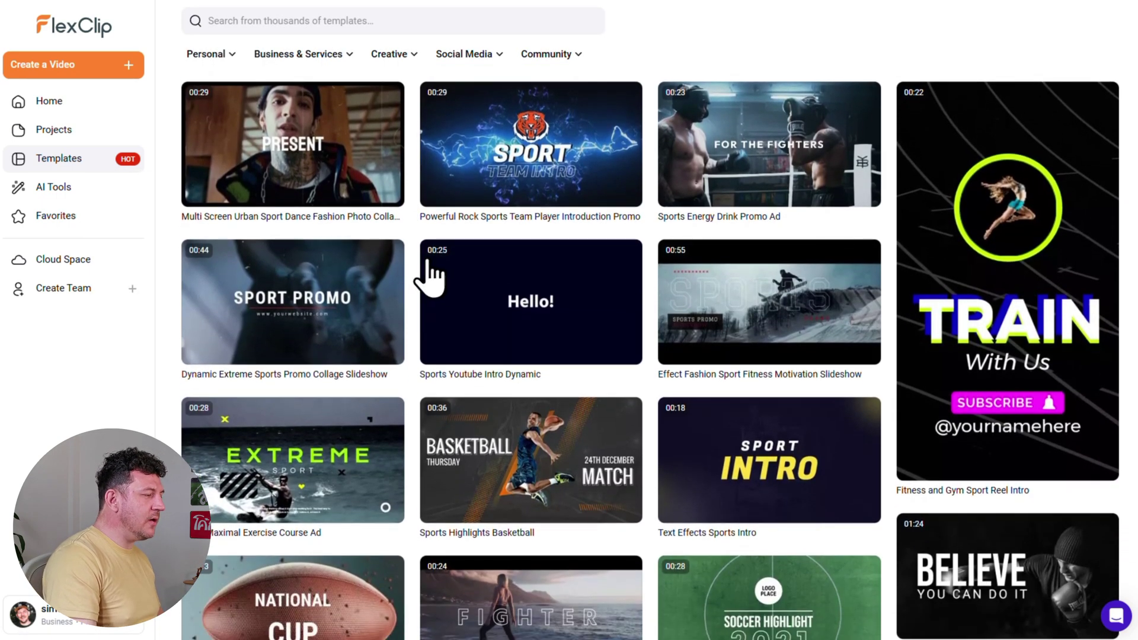
pyautogui.moveTo(488, 221)
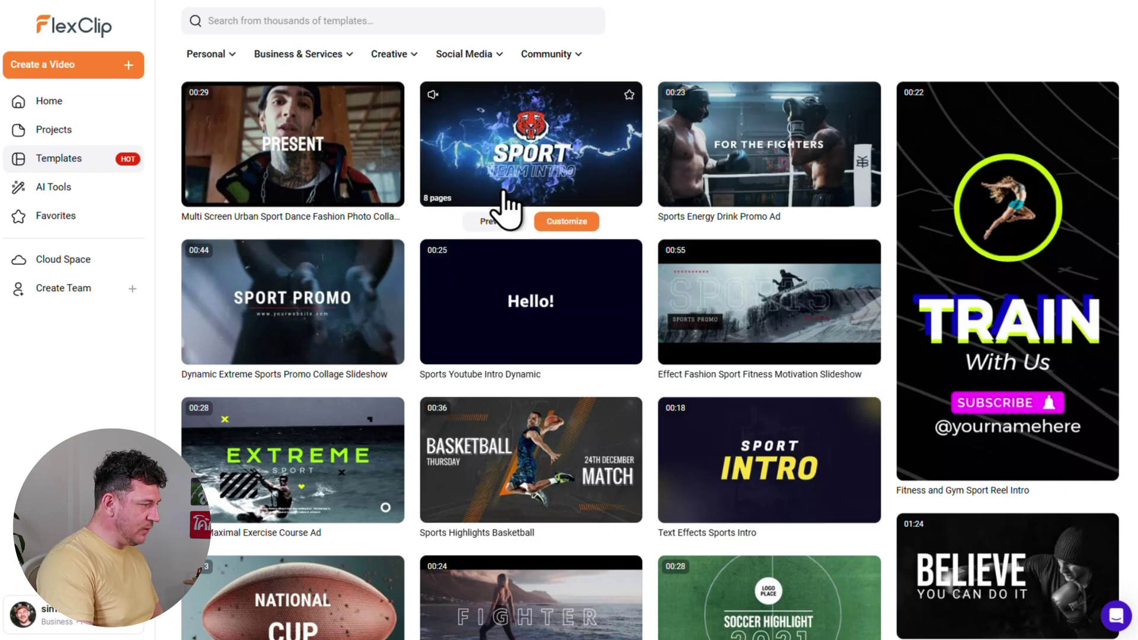
pyautogui.moveTo(275, 183)
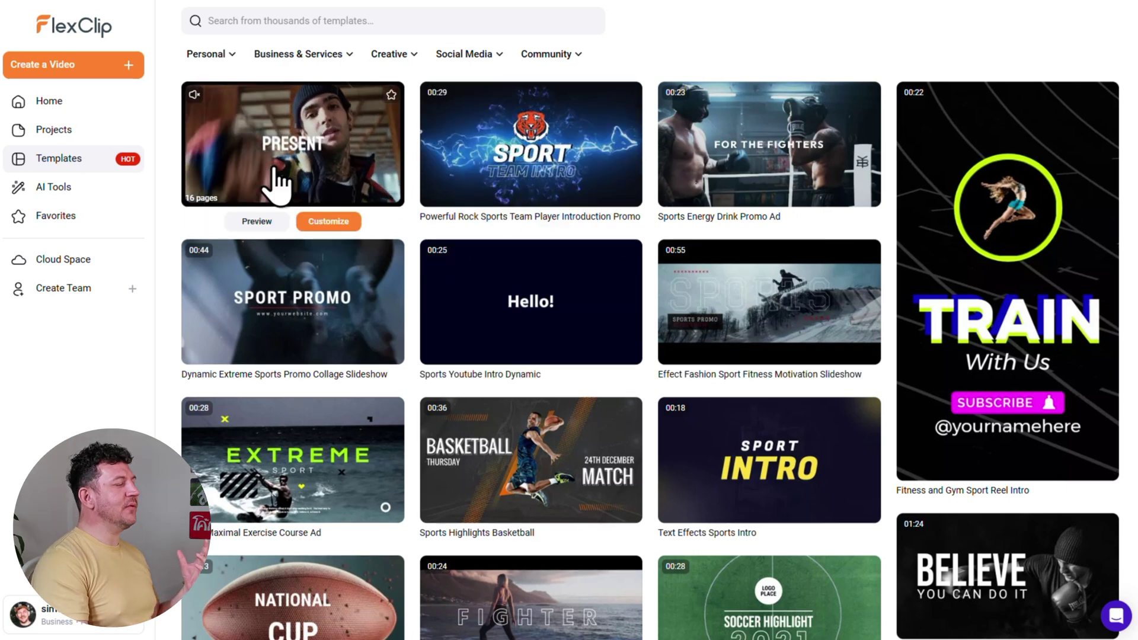
pyautogui.moveTo(288, 300)
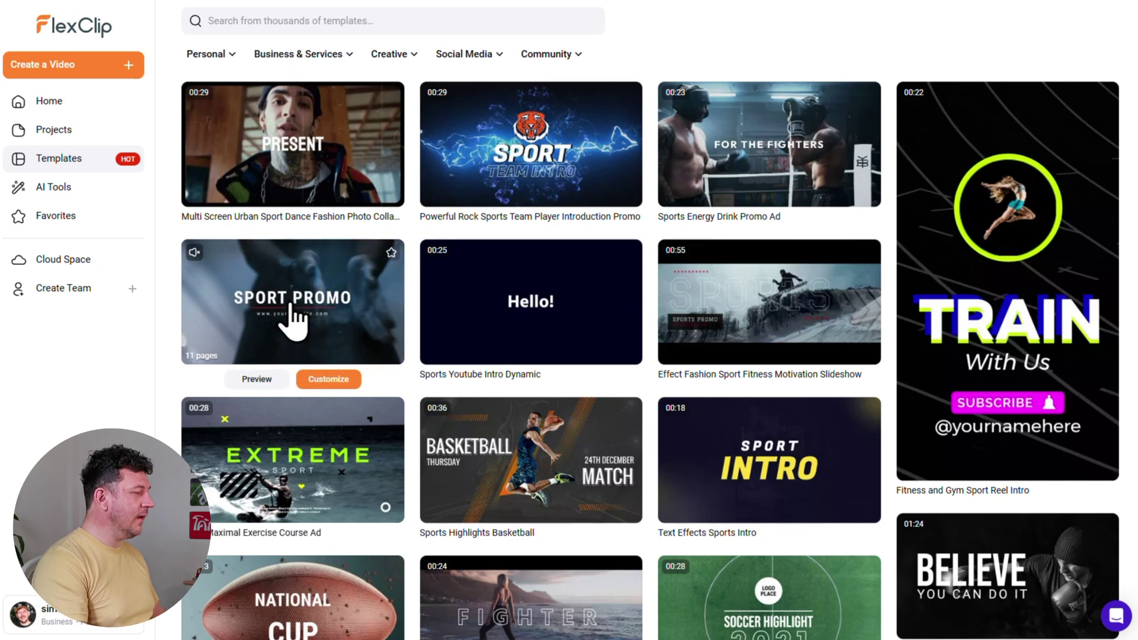
pyautogui.moveTo(507, 307)
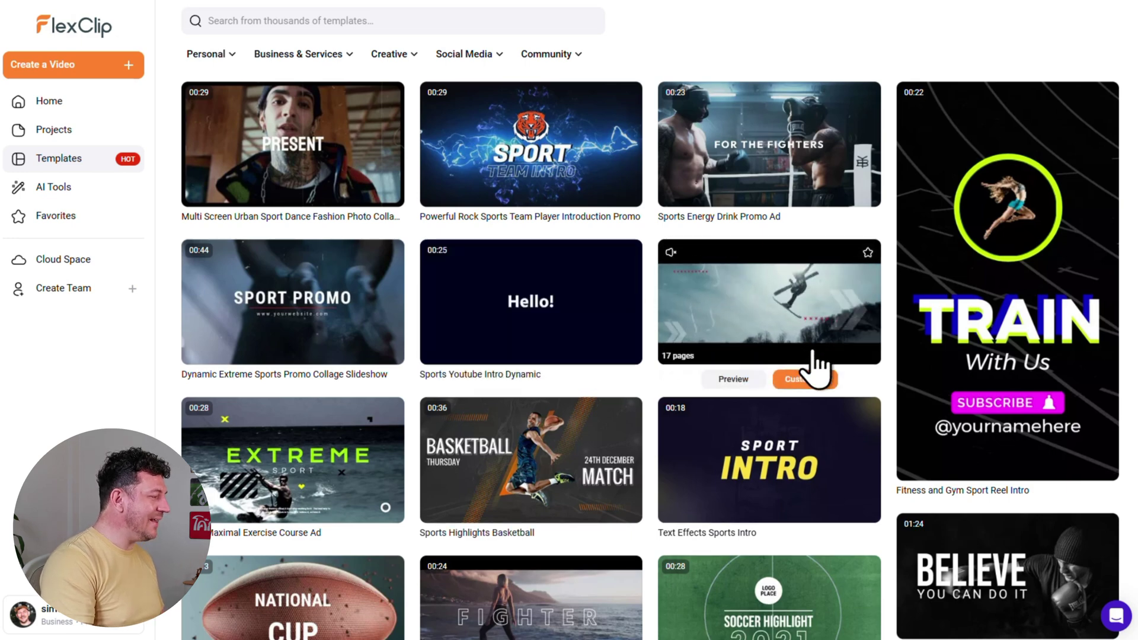
pyautogui.moveTo(967, 350)
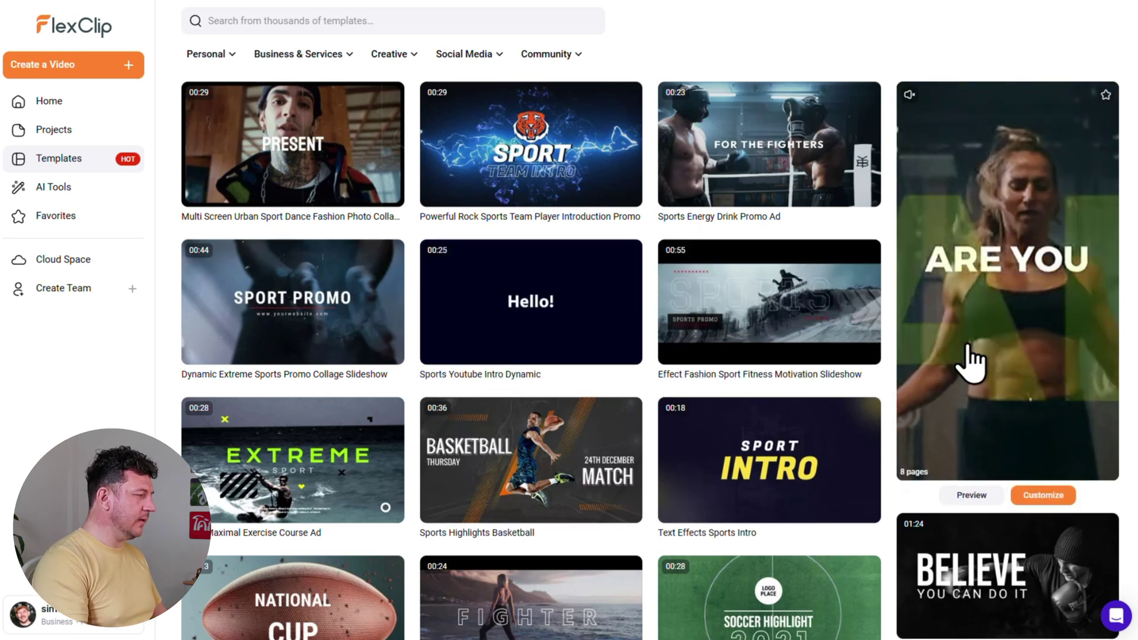
# Step: Open the Fitness and Gym Sport Reel Intro template, compare its 16:9 and 1:1 versions, and start customizing the 9:16 version
pyautogui.click(966, 349)
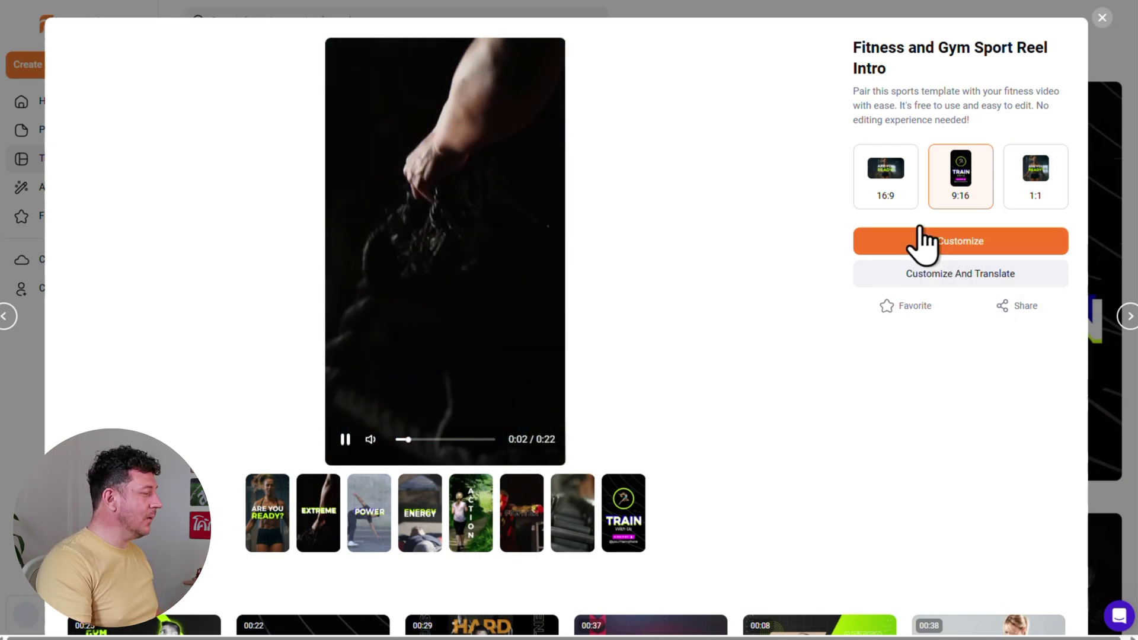
pyautogui.click(902, 199)
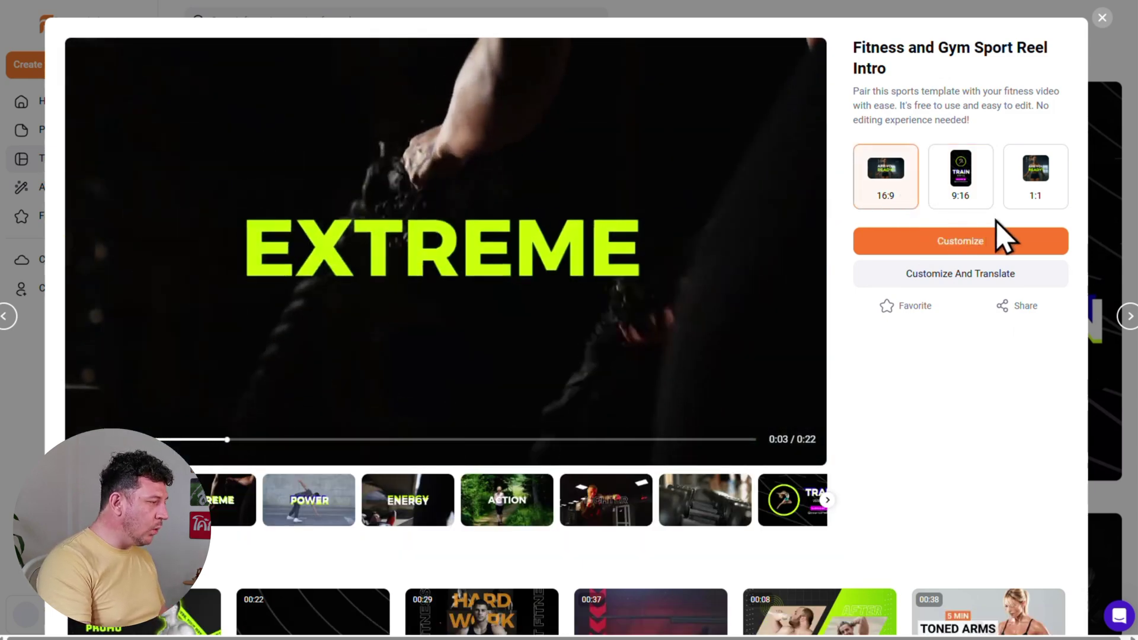
pyautogui.click(1035, 199)
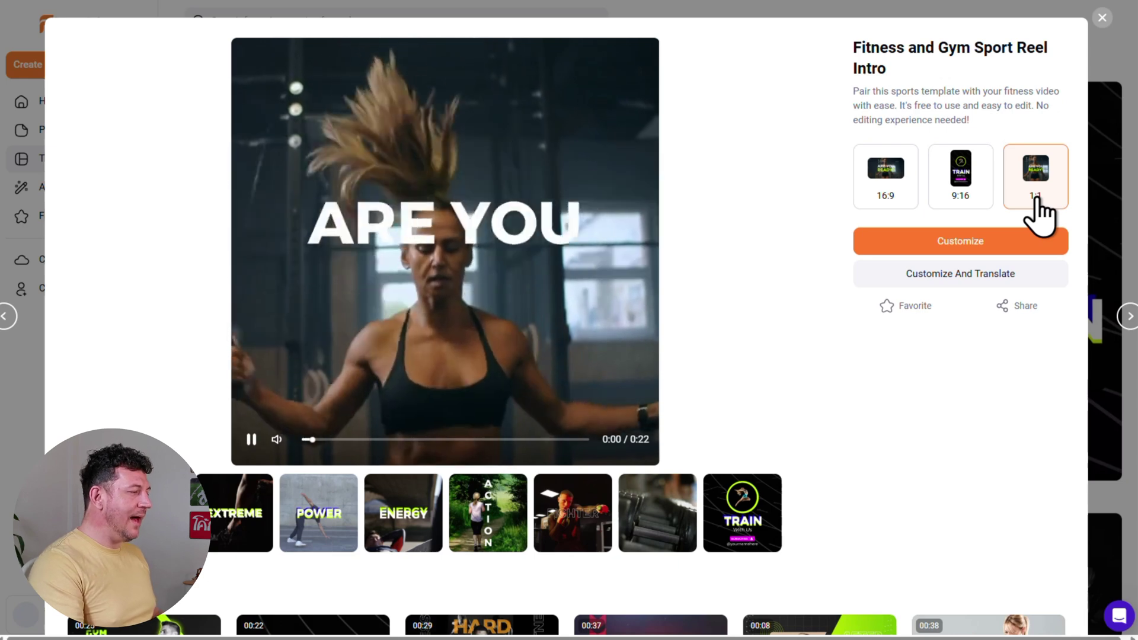
pyautogui.click(962, 201)
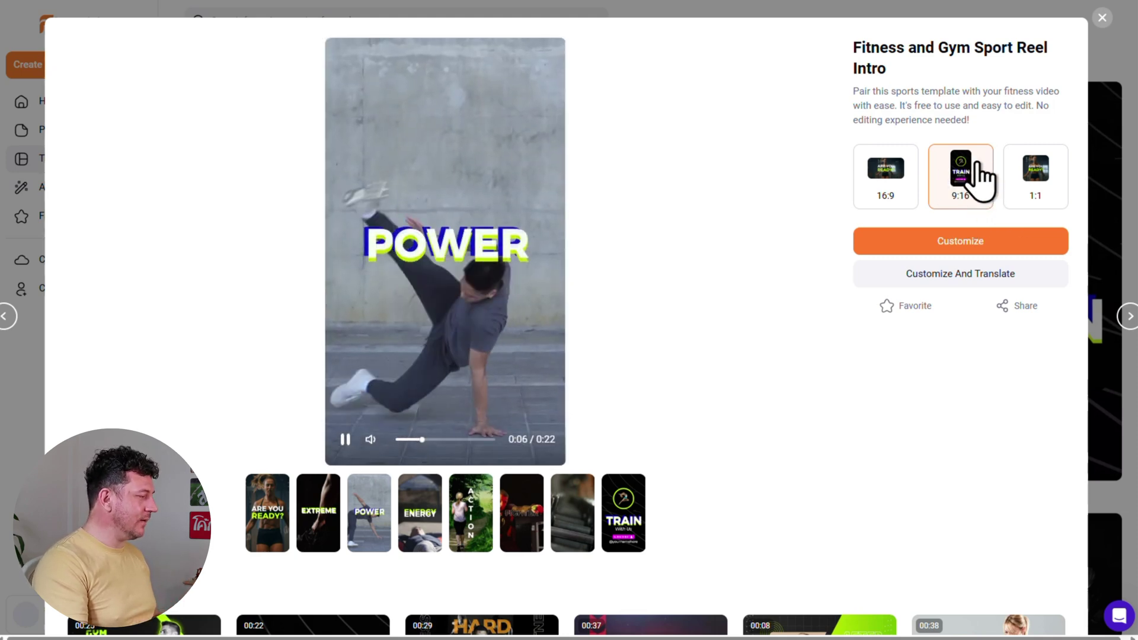
pyautogui.click(993, 241)
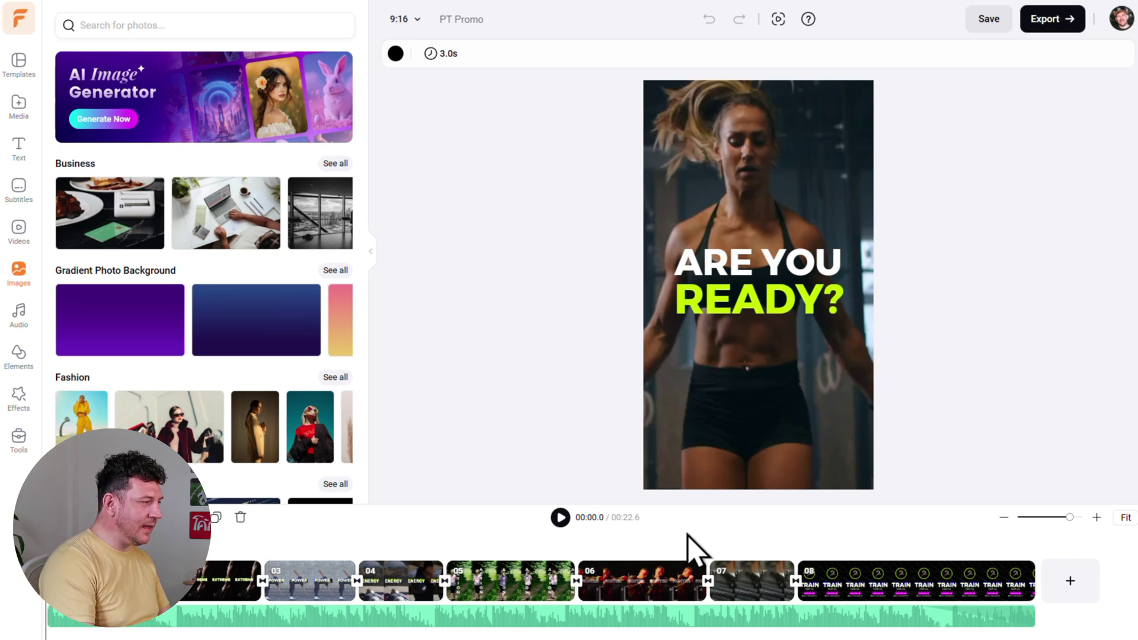
# Step: Delete the FIGHTER scene from the timeline and select the POWER scene's clip
pyautogui.click(640, 576)
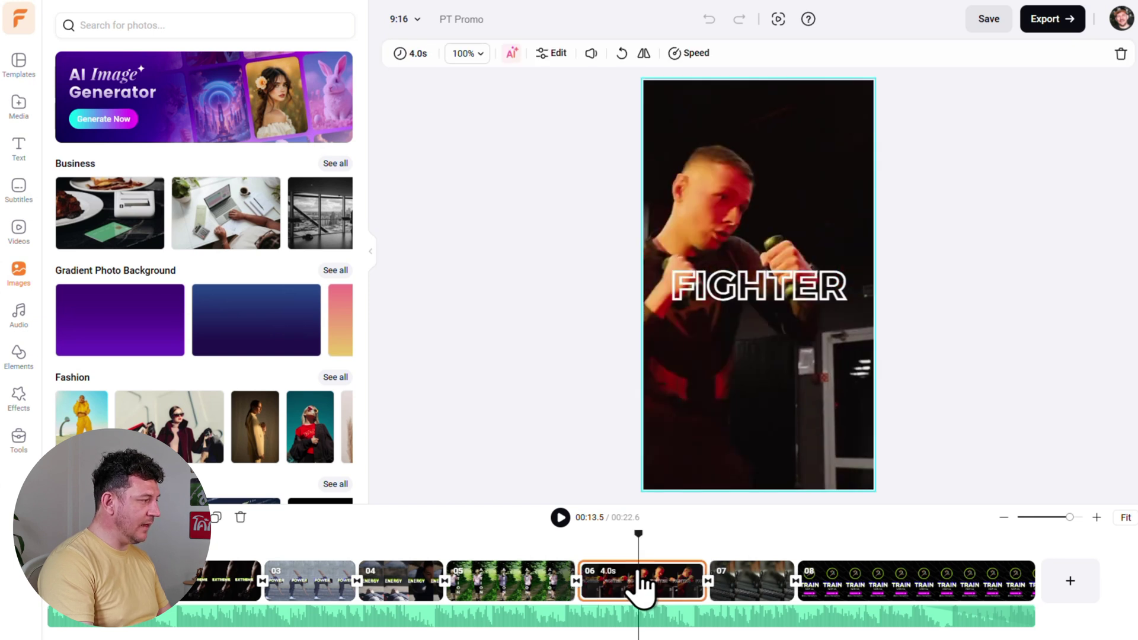
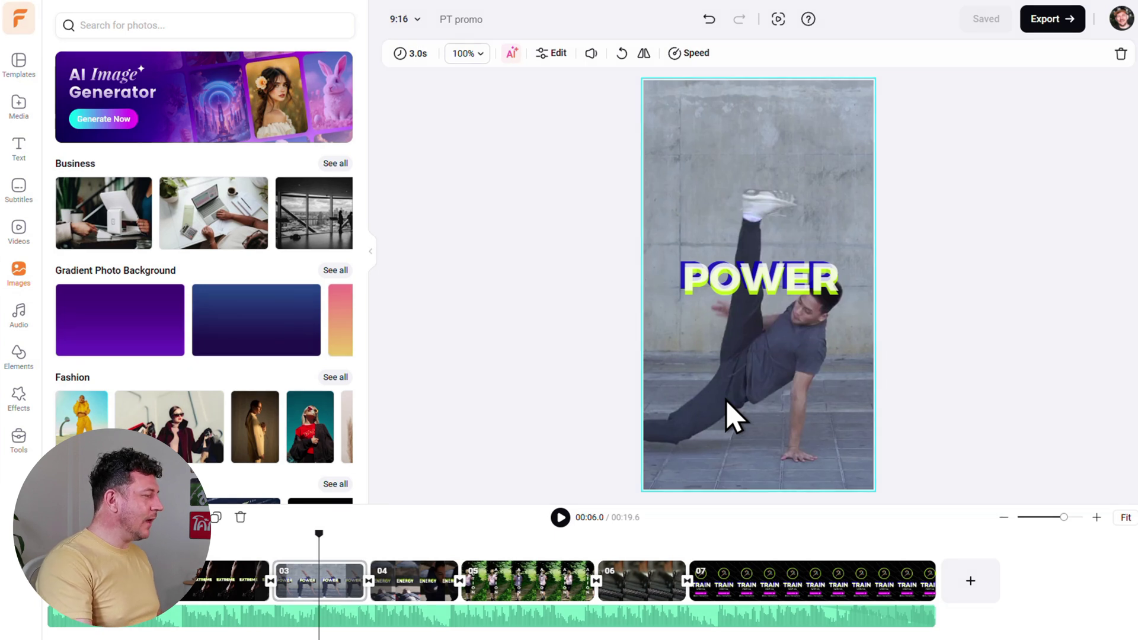
pyautogui.click(336, 572)
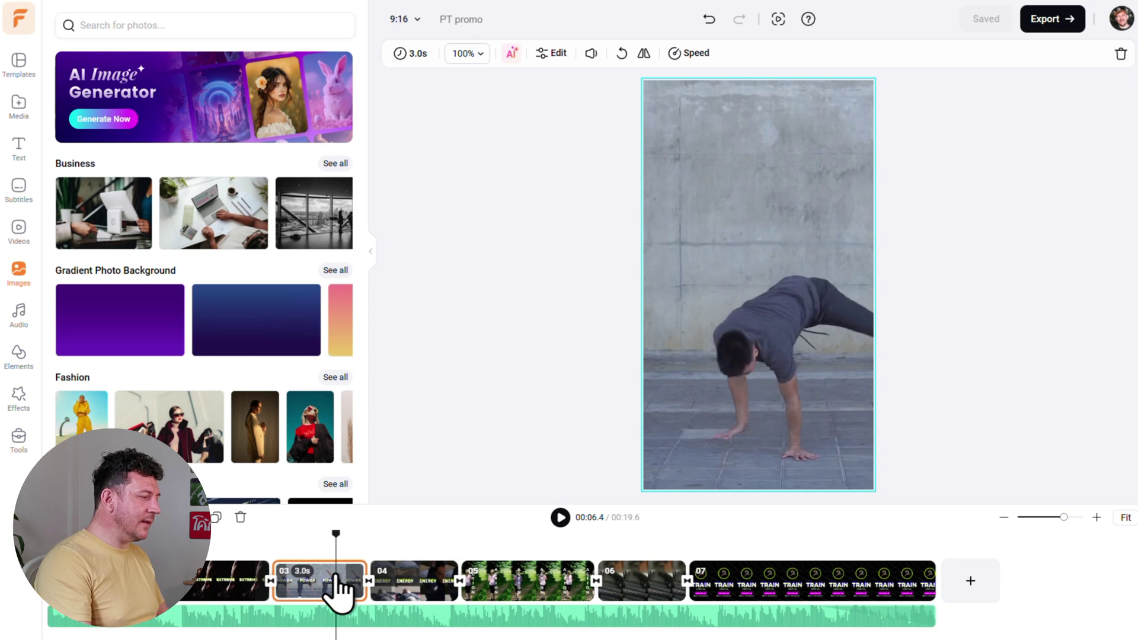
# Step: Look at the project's media upload options and browse the stock image categories
pyautogui.click(20, 107)
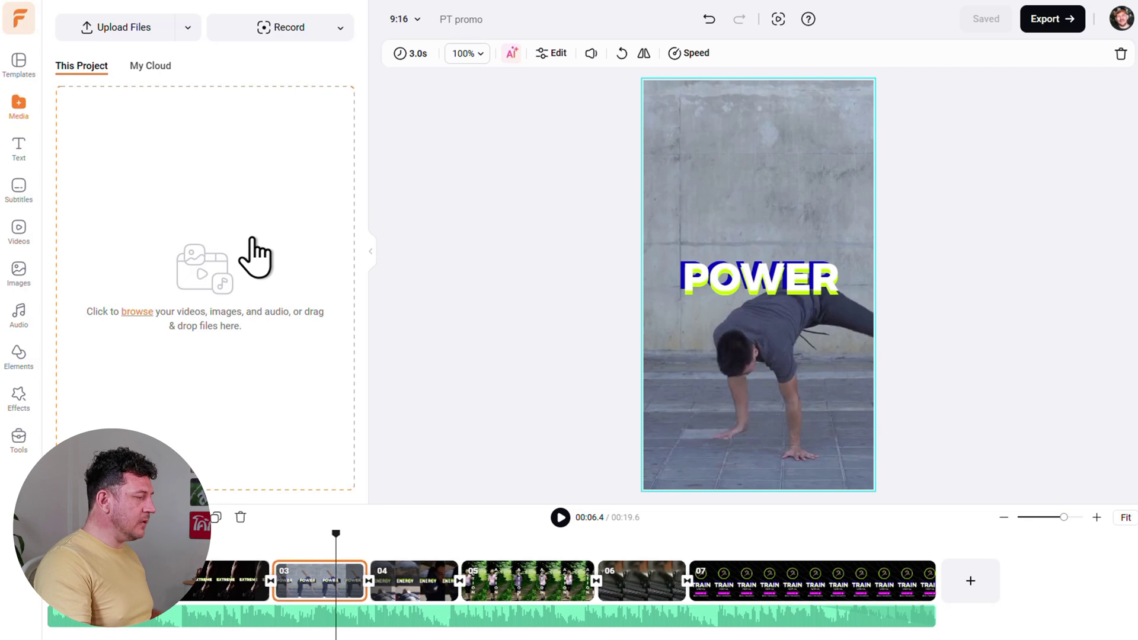
pyautogui.click(26, 281)
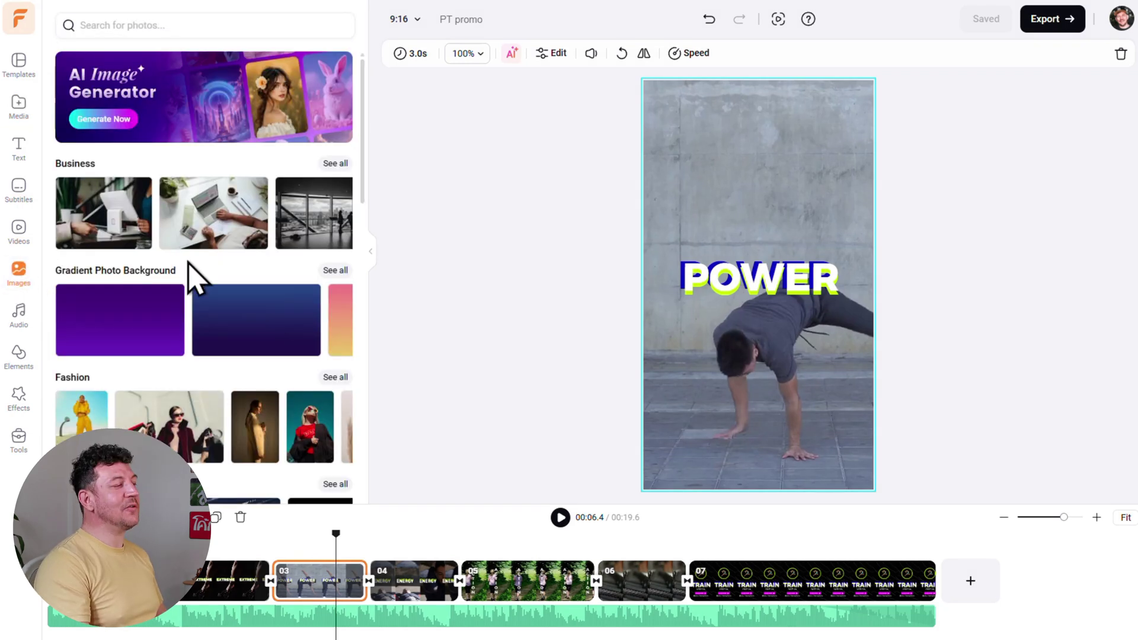
pyautogui.scroll(-2, 189, 267)
pyautogui.scroll(-3, 193, 278)
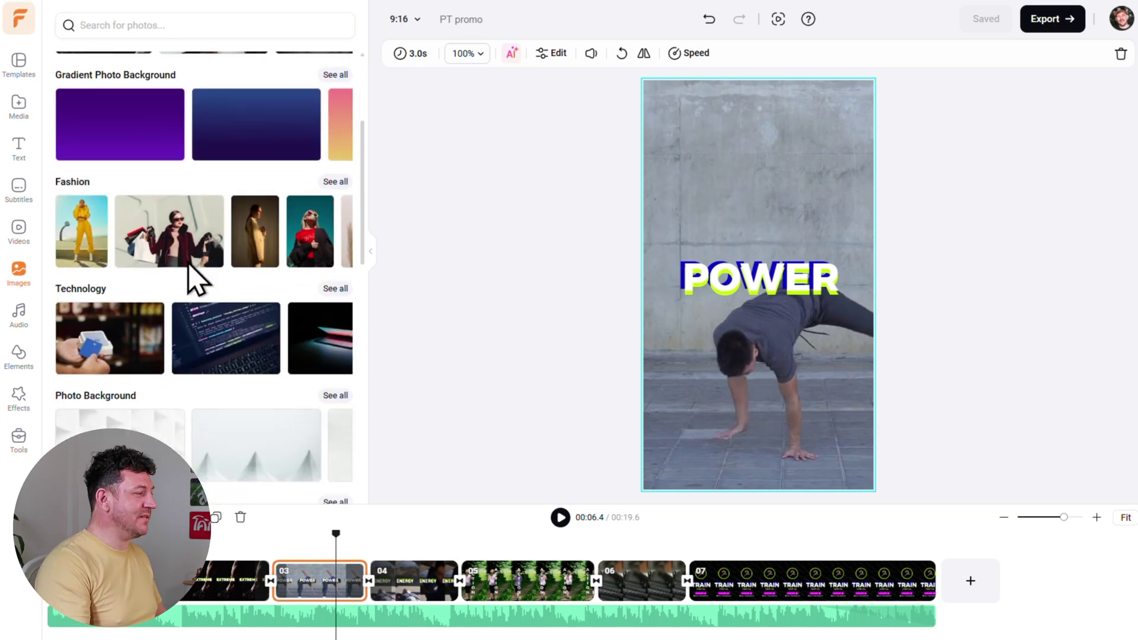
pyautogui.scroll(4, 189, 270)
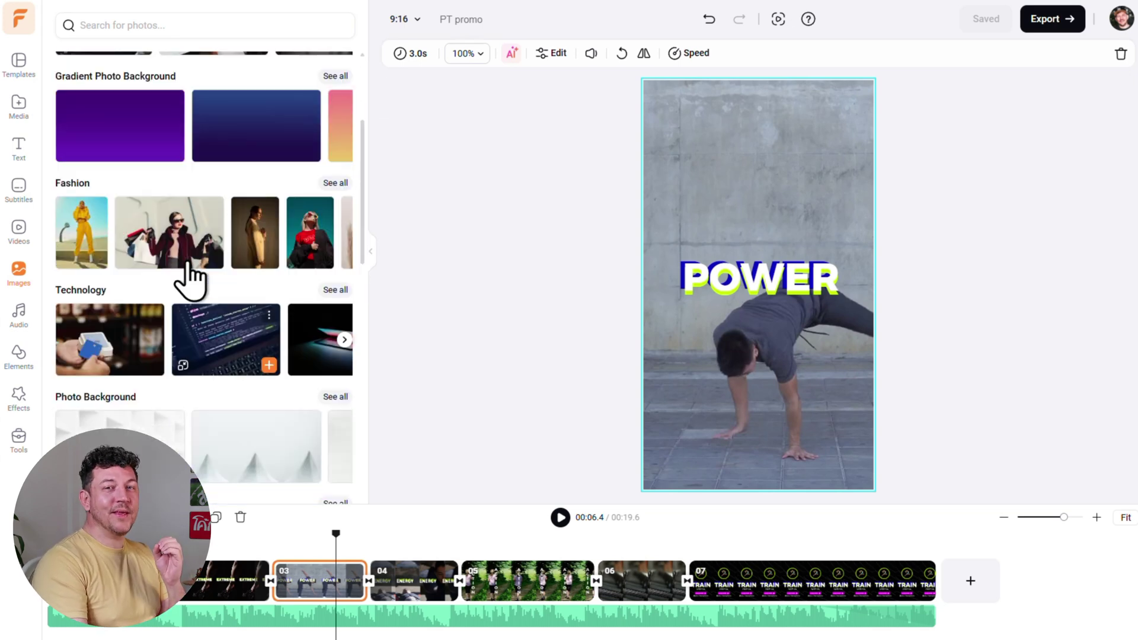
pyautogui.scroll(1, 190, 274)
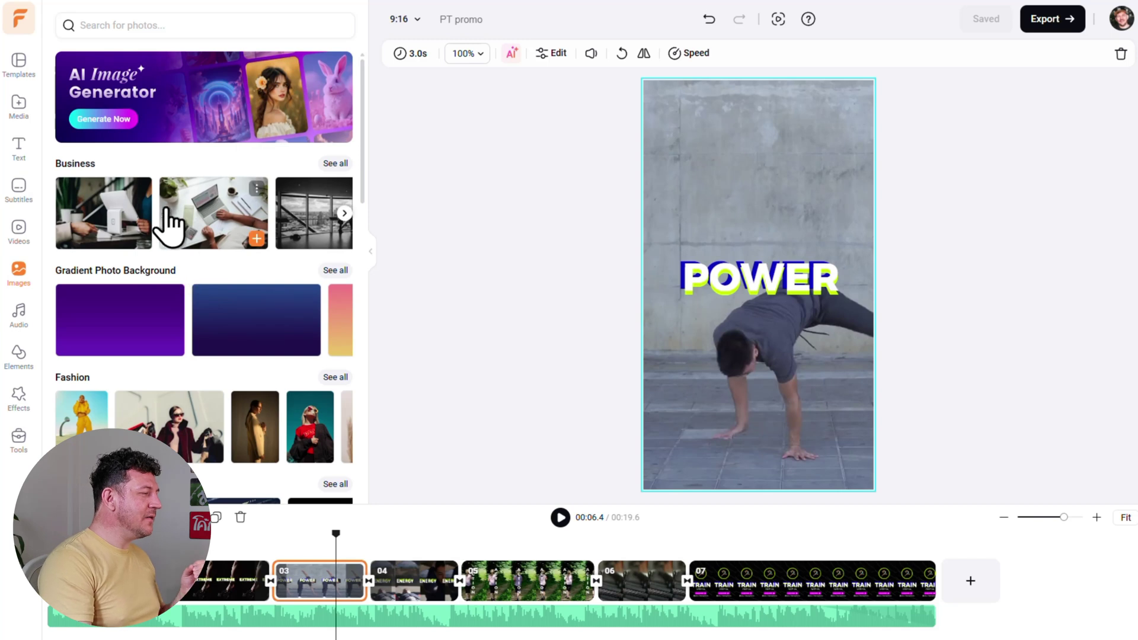
# Step: Open the AI image generator and enter the prompt "A male weightlifting in a modern gym. Use strong colours and lighting."
pyautogui.click(120, 125)
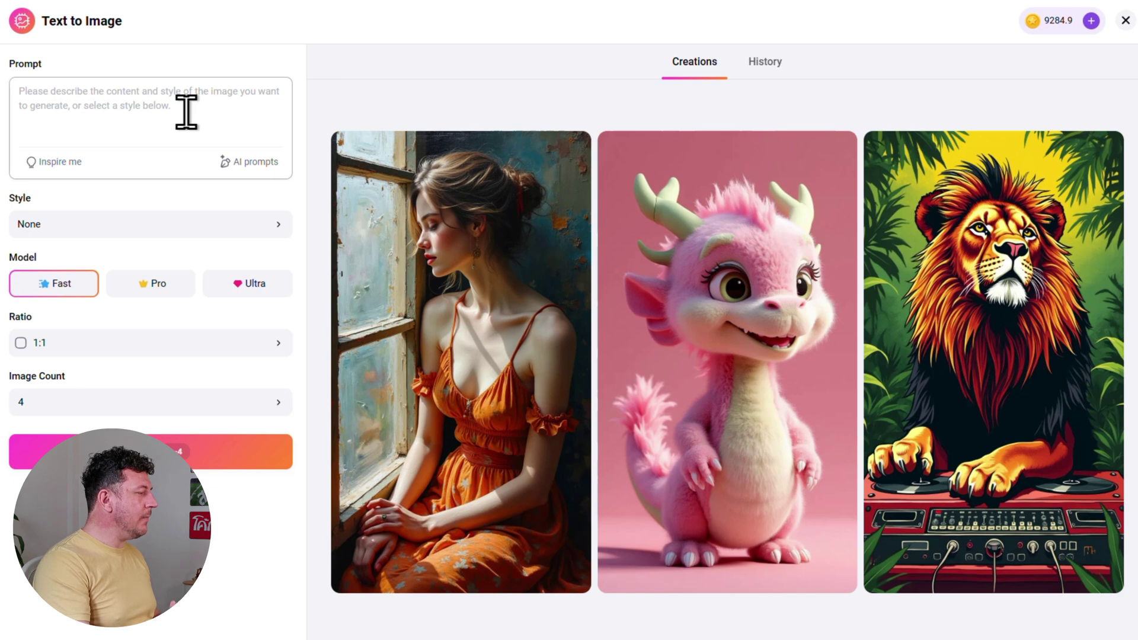
pyautogui.write('A male weightlifting in a modern gym. Use strong colours and lighting.')
pyautogui.click(312, 126)
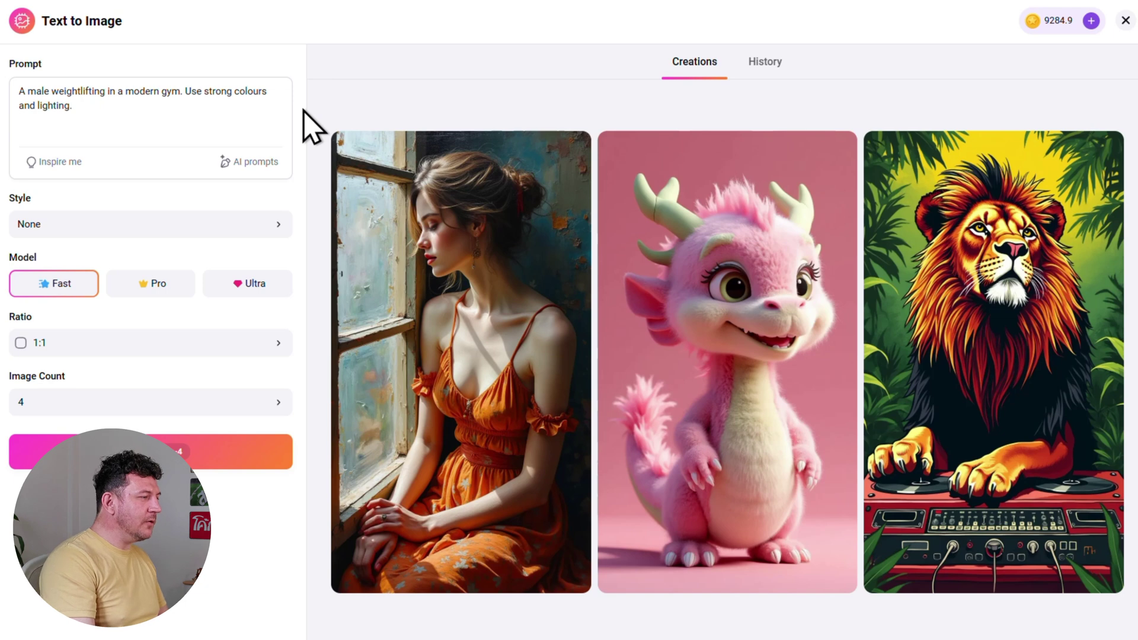
# Step: Improve the weightlifting image prompt with the AI prompts option and read through the rewritten text
pyautogui.moveTo(274, 163)
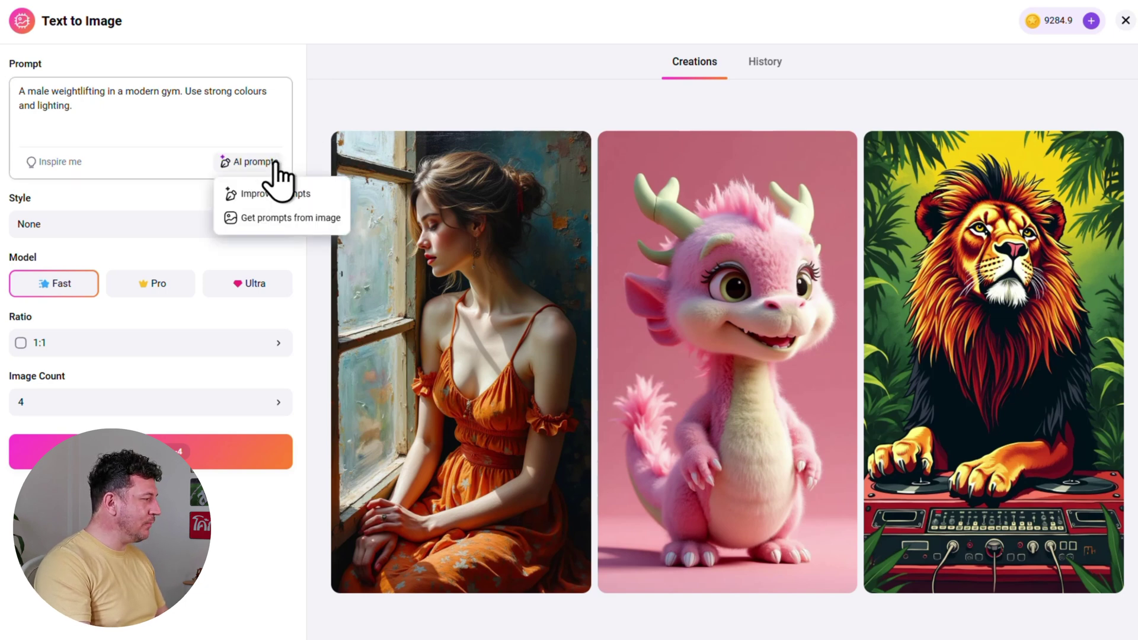
pyautogui.click(325, 195)
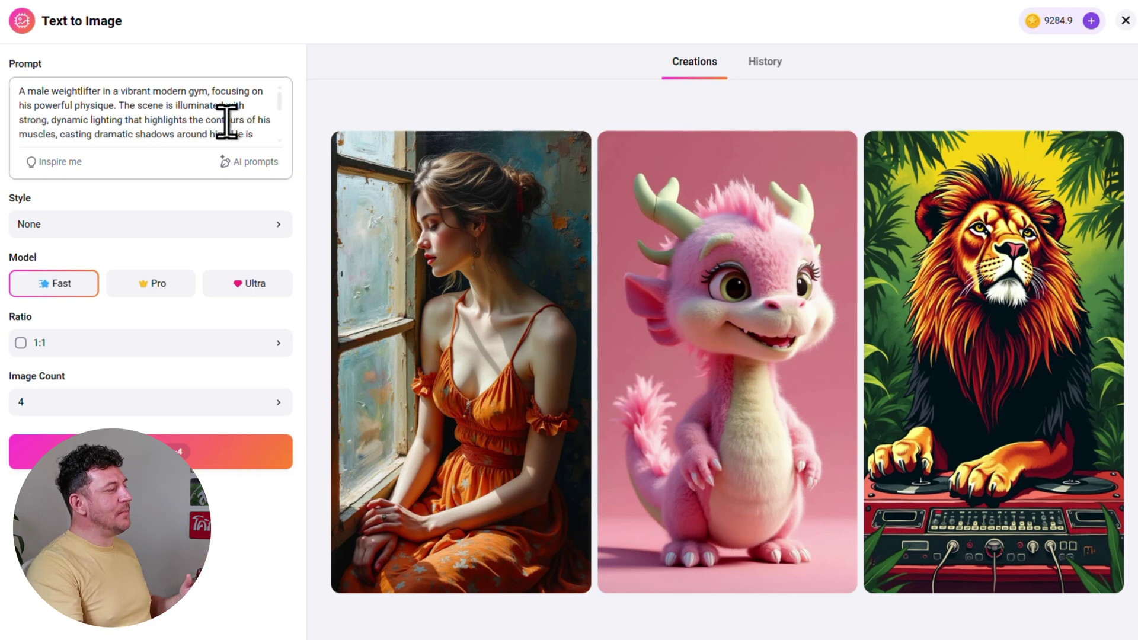
pyautogui.moveTo(278, 103); pyautogui.dragTo(278, 135)
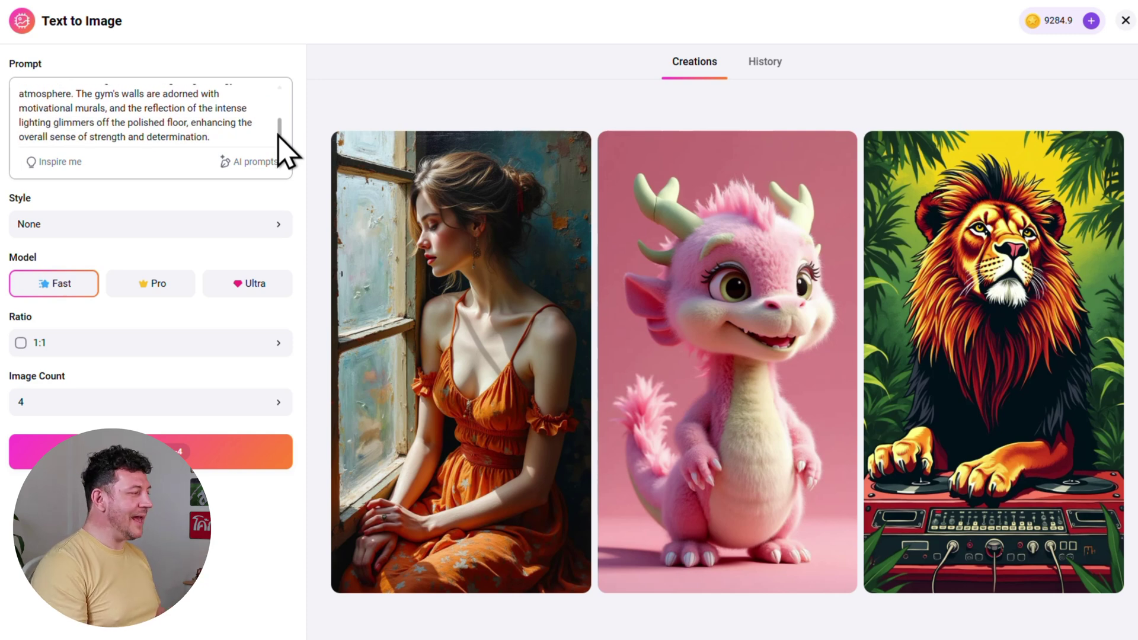
# Step: Browse the available image styles and set the style to Photo
pyautogui.click(279, 224)
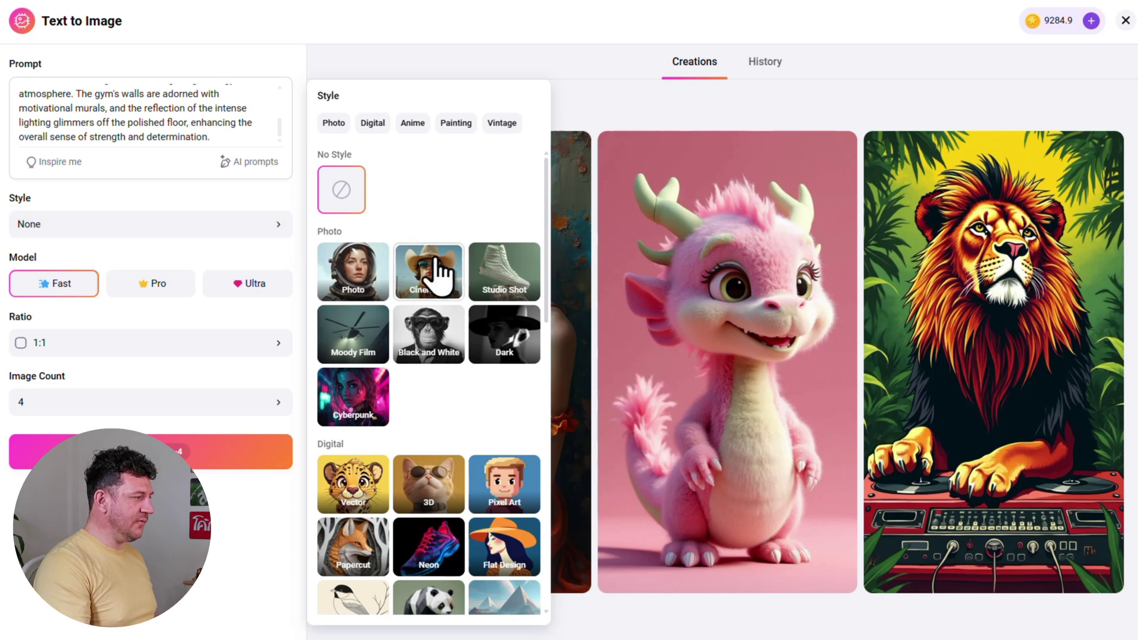
pyautogui.scroll(-1, 544, 275)
pyautogui.scroll(-1, 548, 287)
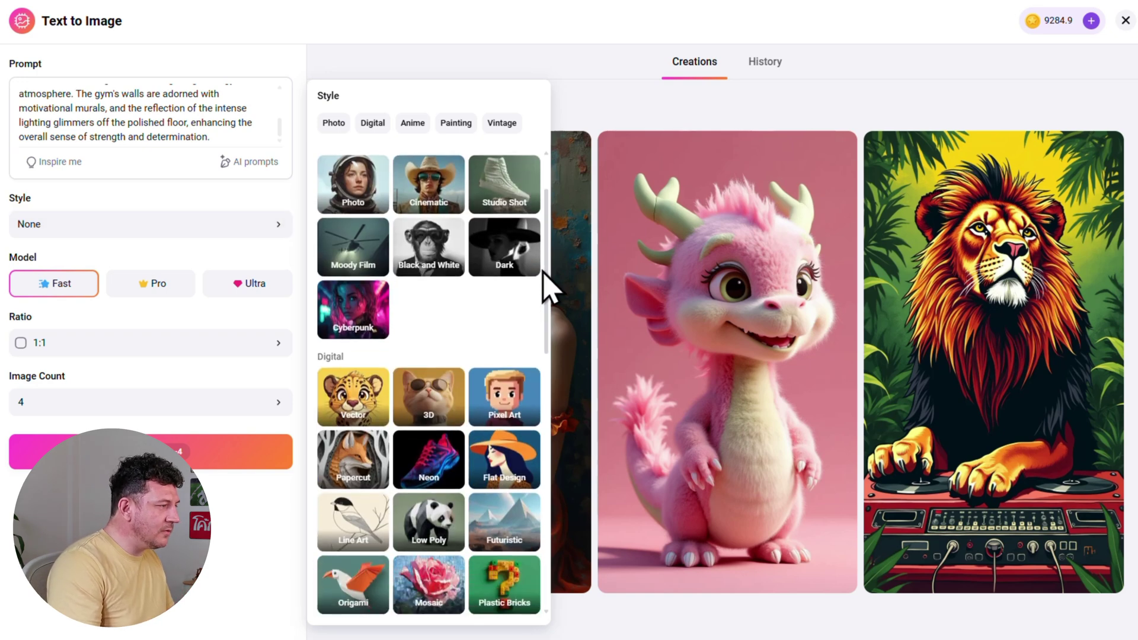
pyautogui.scroll(-2, 549, 288)
pyautogui.scroll(-2, 549, 287)
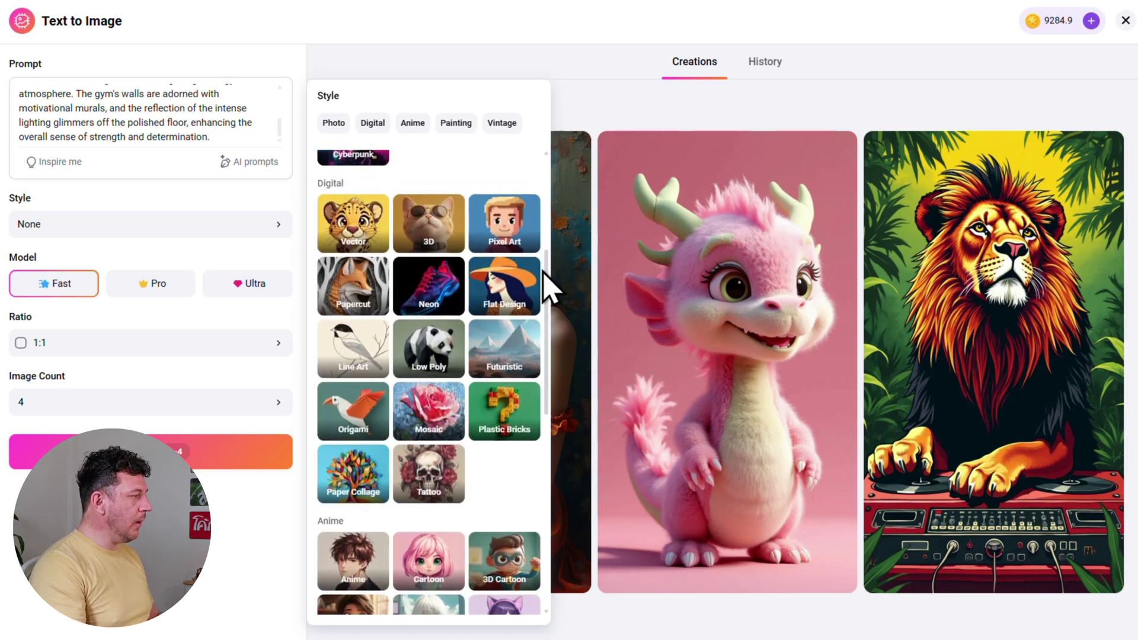
pyautogui.scroll(5, 549, 287)
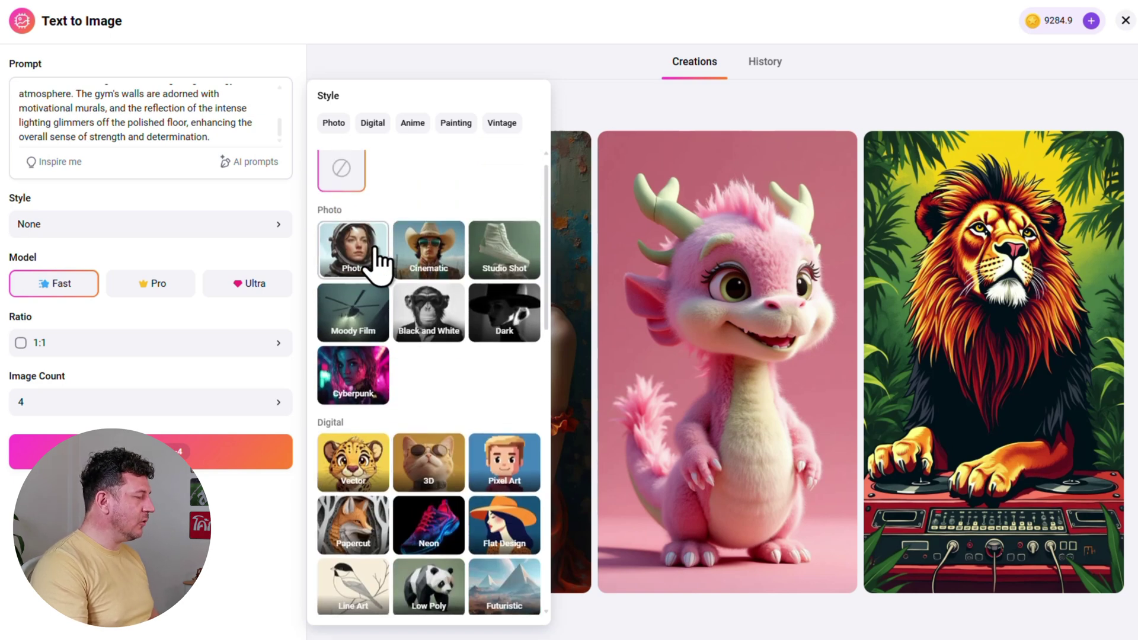
pyautogui.click(377, 263)
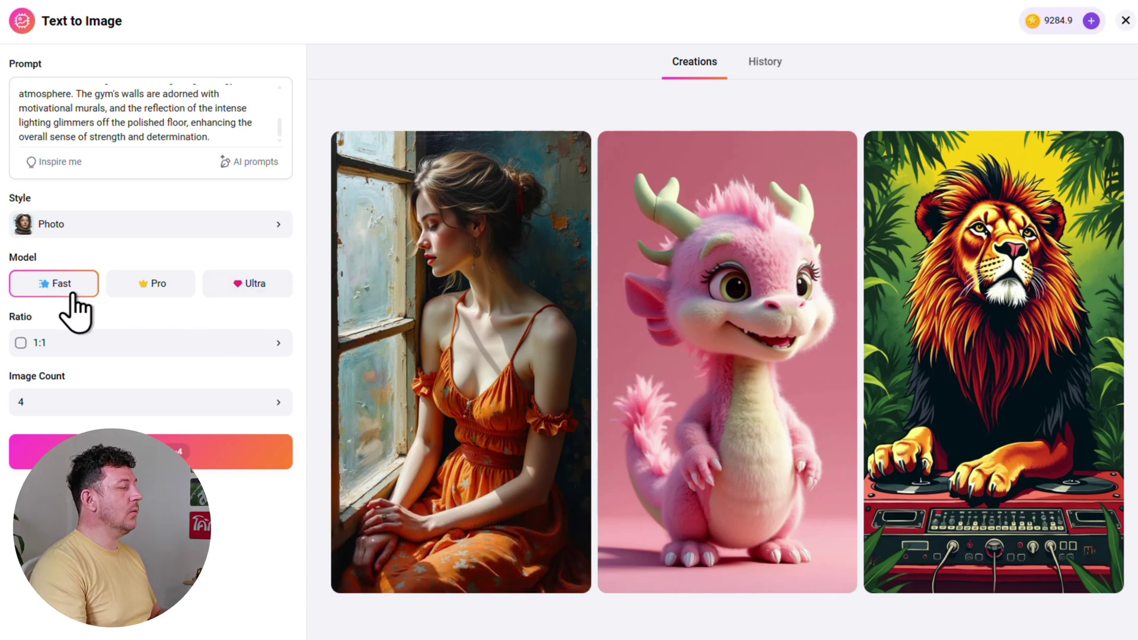
# Step: Try the Pro and Ultra image models and return the model to Fast
pyautogui.click(155, 289)
pyautogui.click(242, 290)
pyautogui.click(68, 292)
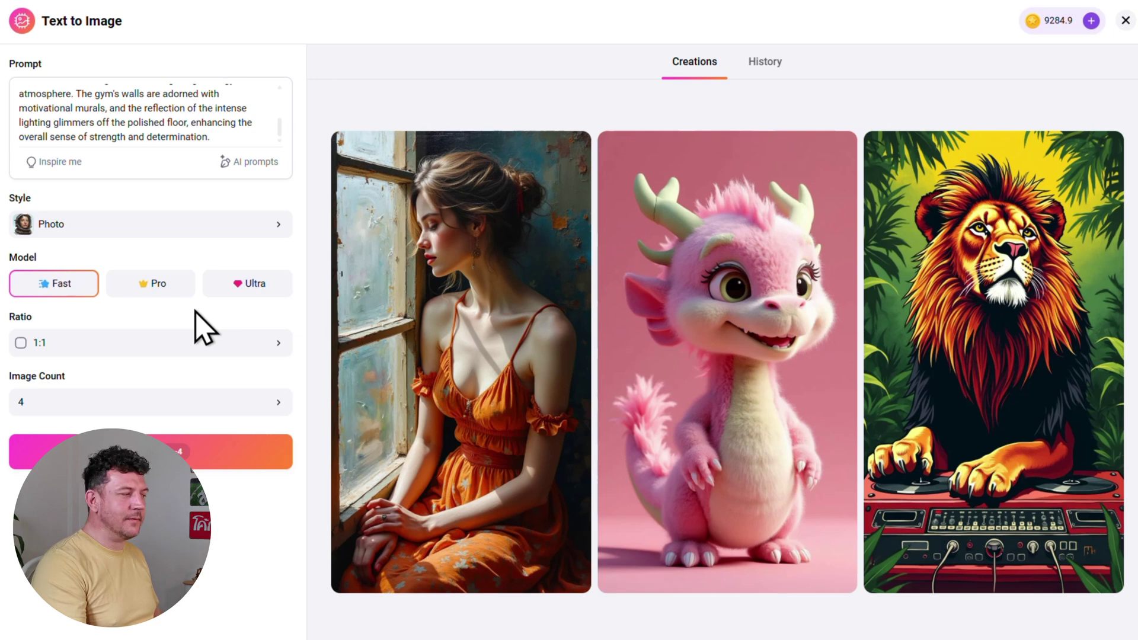
# Step: Generate four weightlifting images with the Ultra model in the 9:16 ratio
pyautogui.click(245, 285)
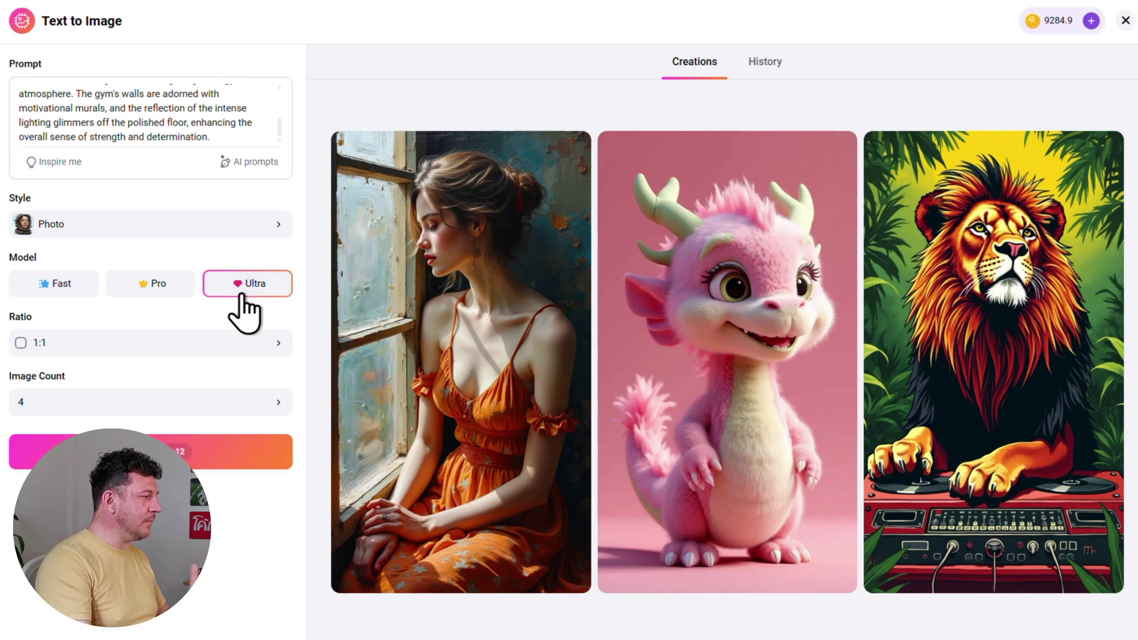
pyautogui.click(261, 344)
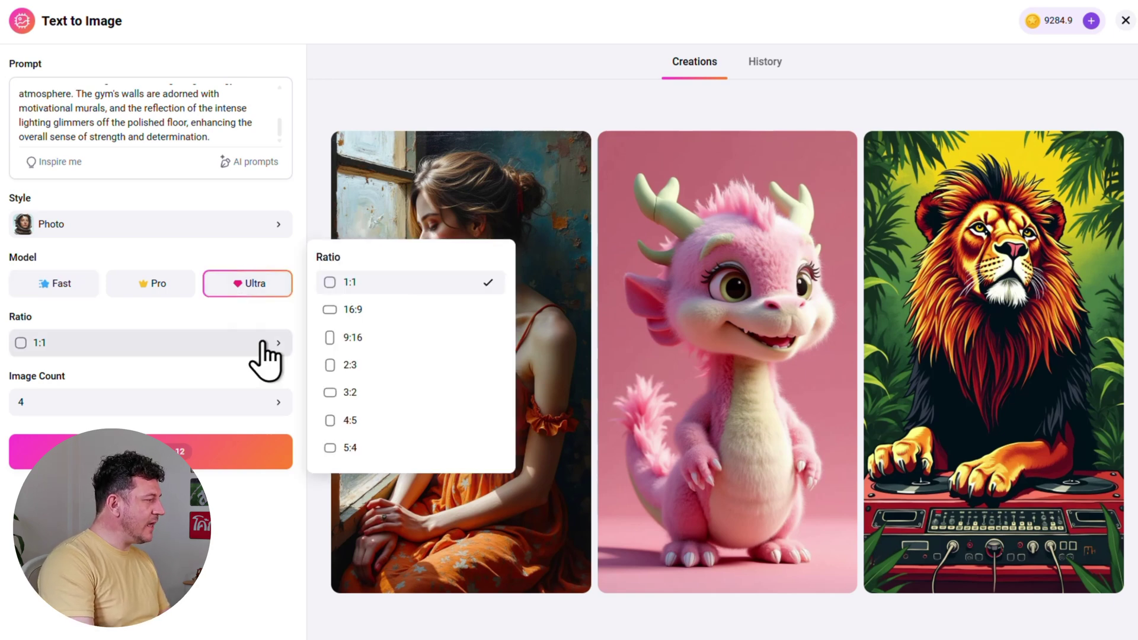
pyautogui.click(374, 339)
pyautogui.moveTo(378, 357)
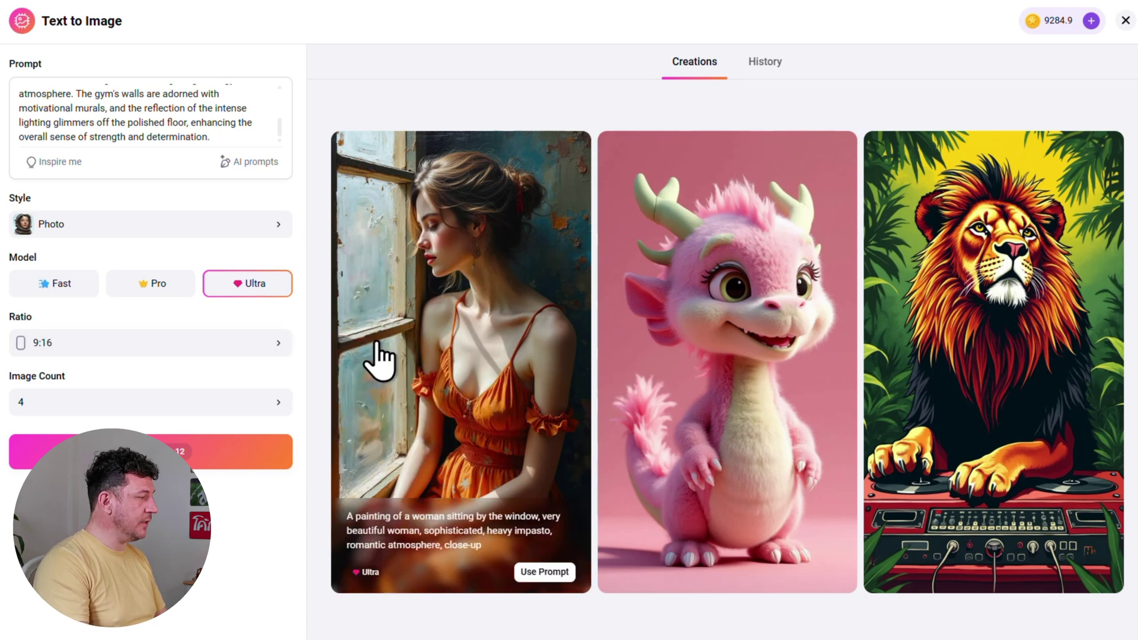
pyautogui.click(285, 403)
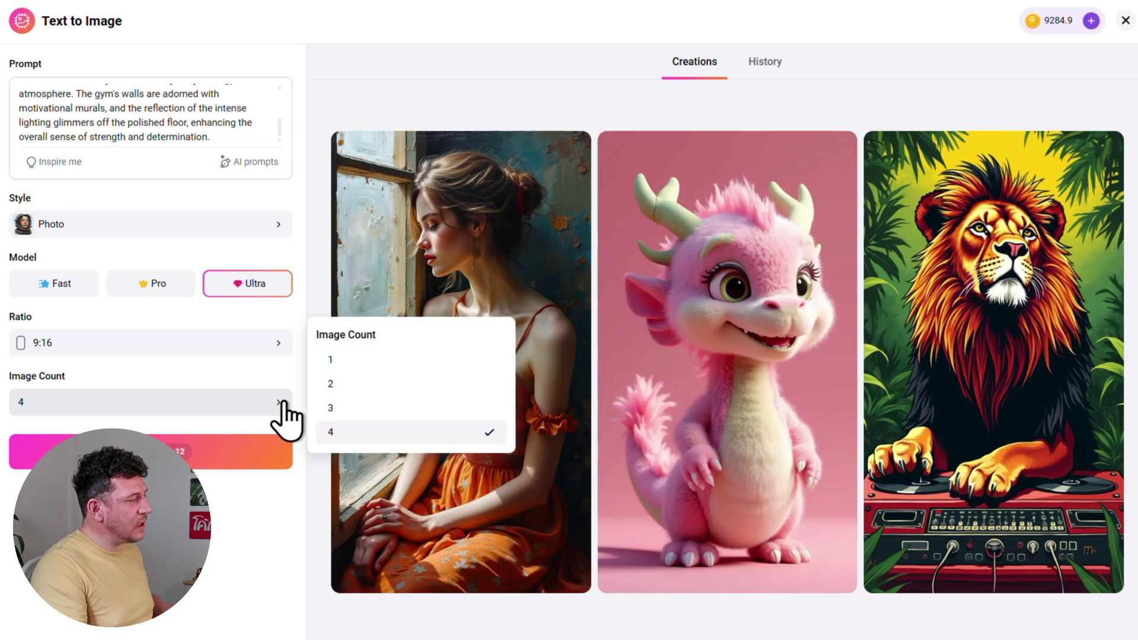
pyautogui.click(349, 433)
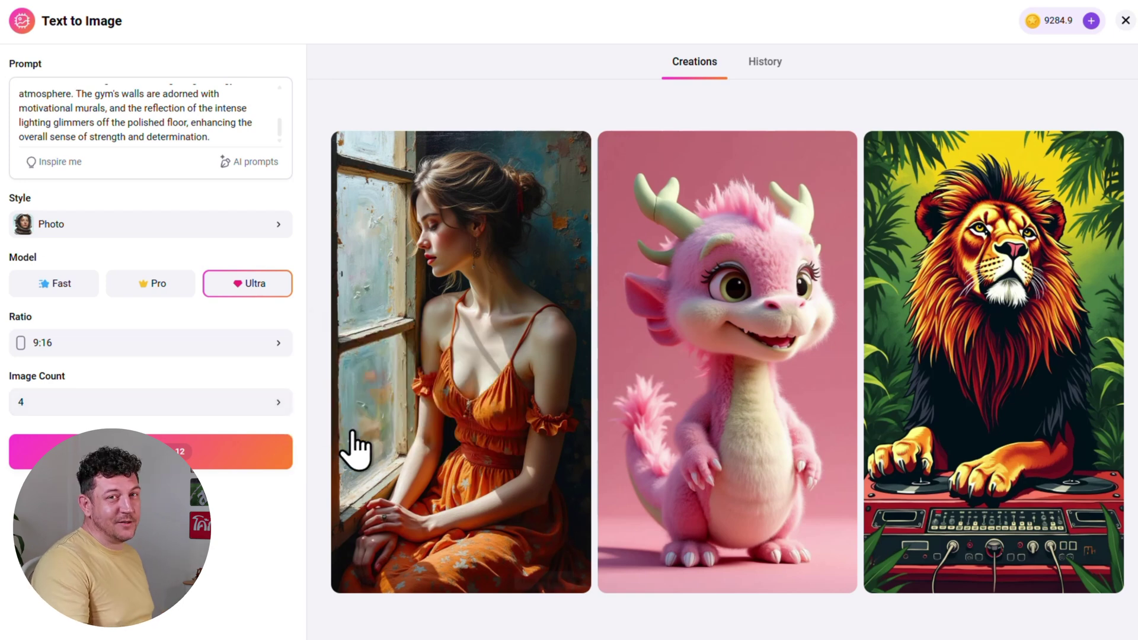
pyautogui.click(220, 456)
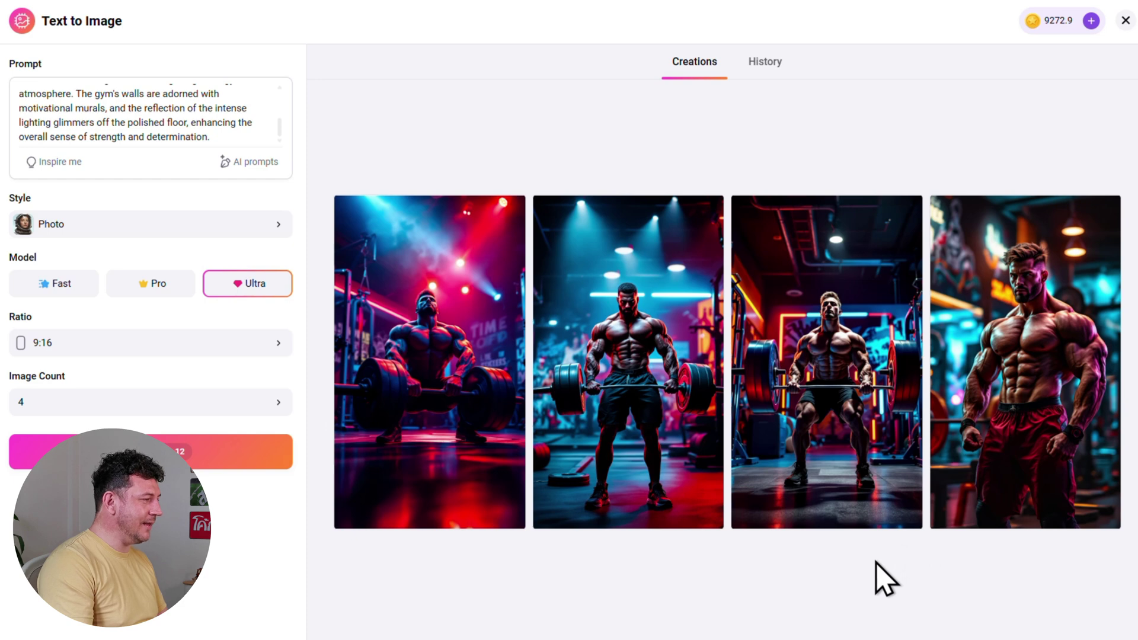
# Step: Add the generated image of the standing man in red shorts to the project media and use it as scene 03's background
pyautogui.click(998, 427)
pyautogui.click(868, 111)
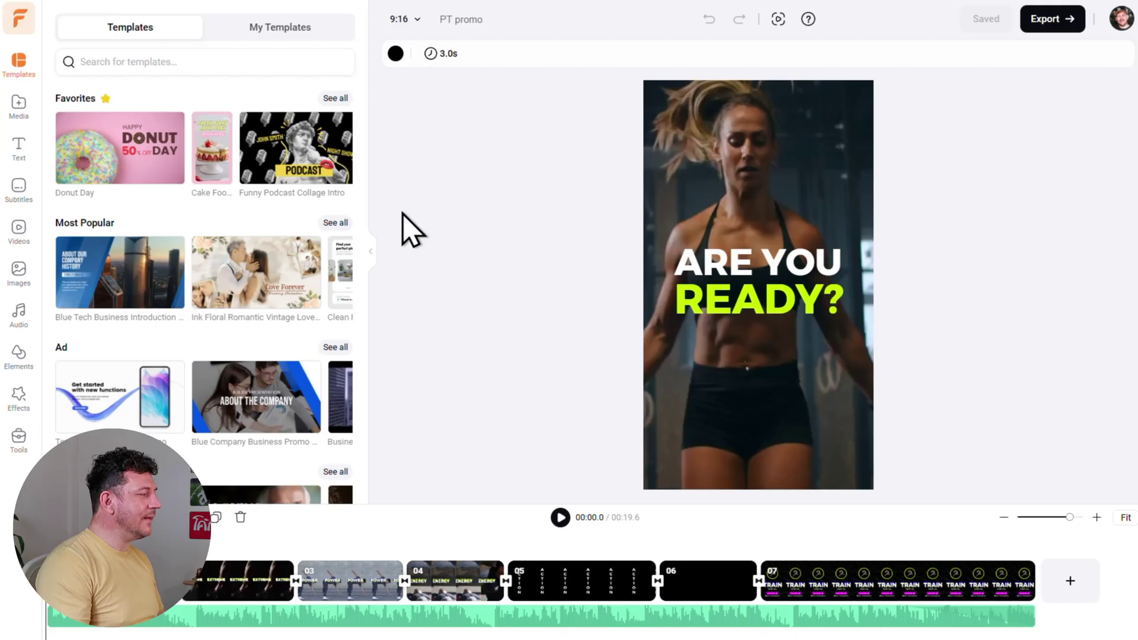
pyautogui.click(20, 109)
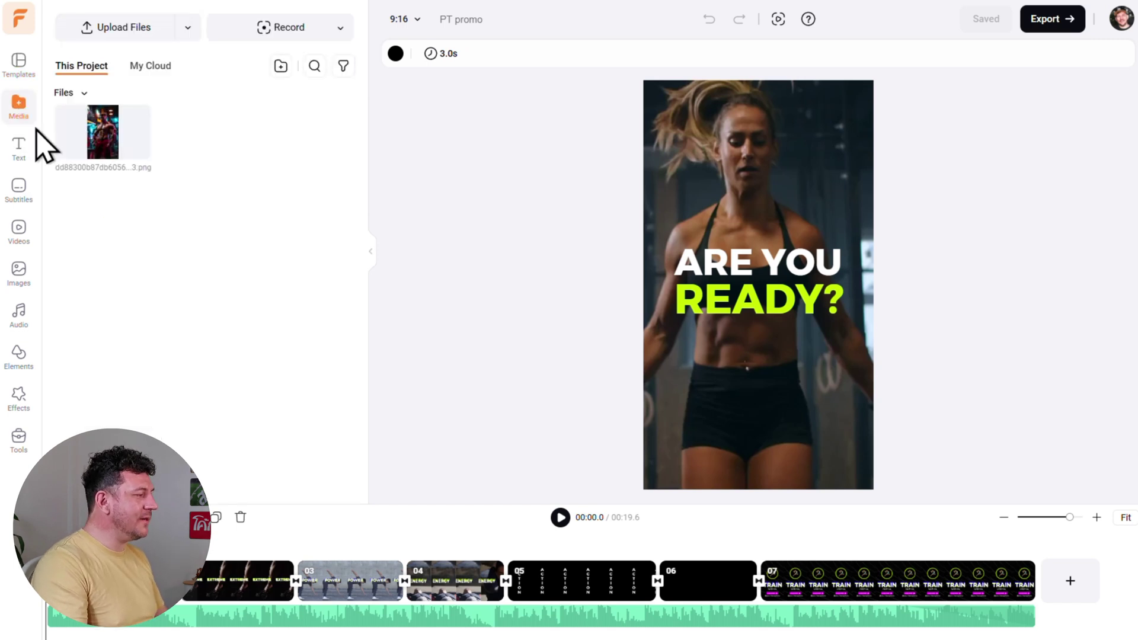
pyautogui.moveTo(112, 114)
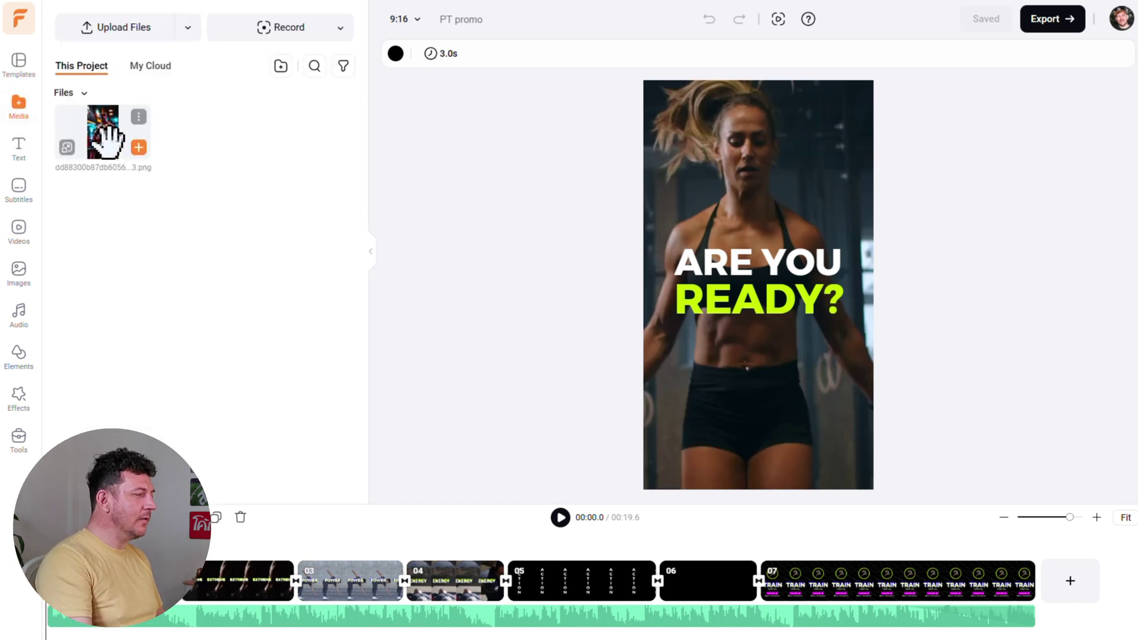
pyautogui.moveTo(106, 140); pyautogui.dragTo(348, 596)
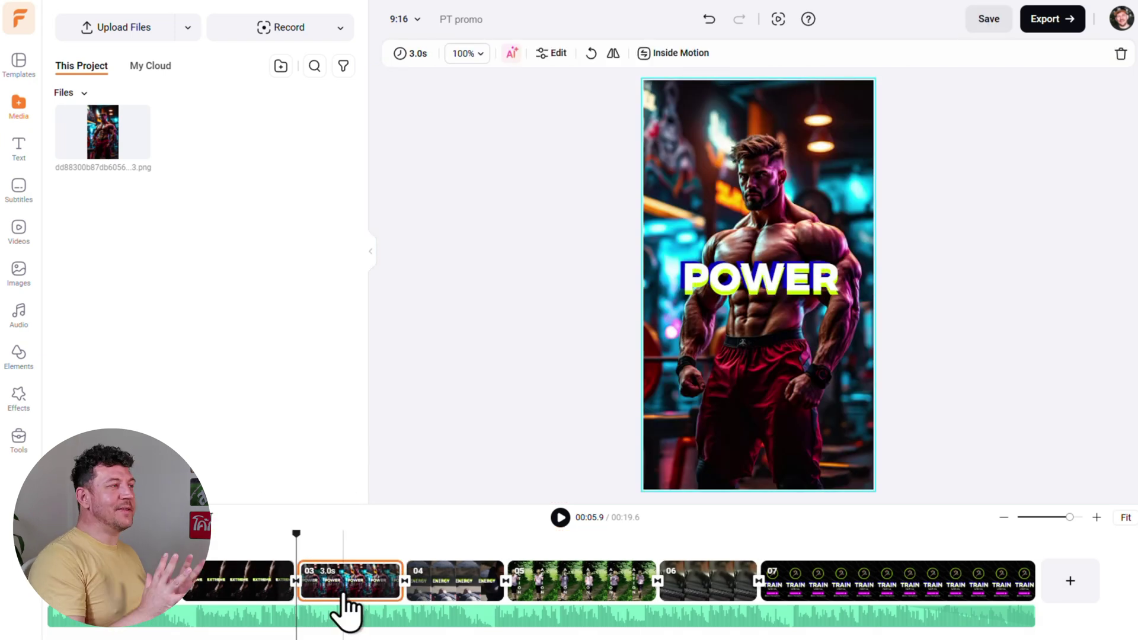
pyautogui.click(345, 609)
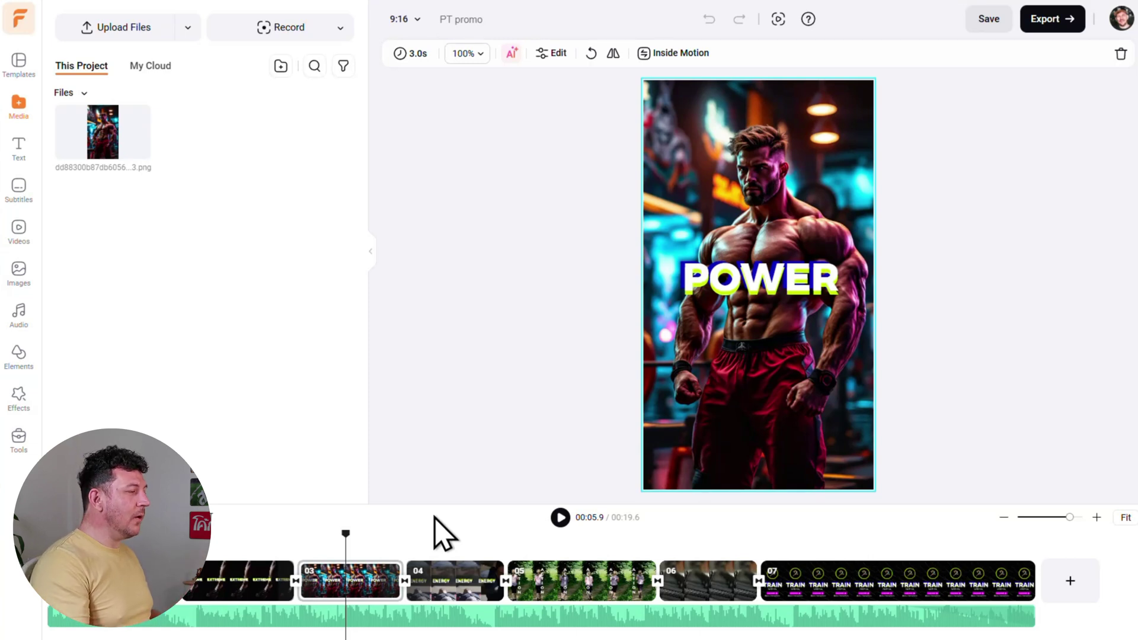
# Step: Select scene 05 and search the stock videos for "woman gym workout"
pyautogui.click(566, 565)
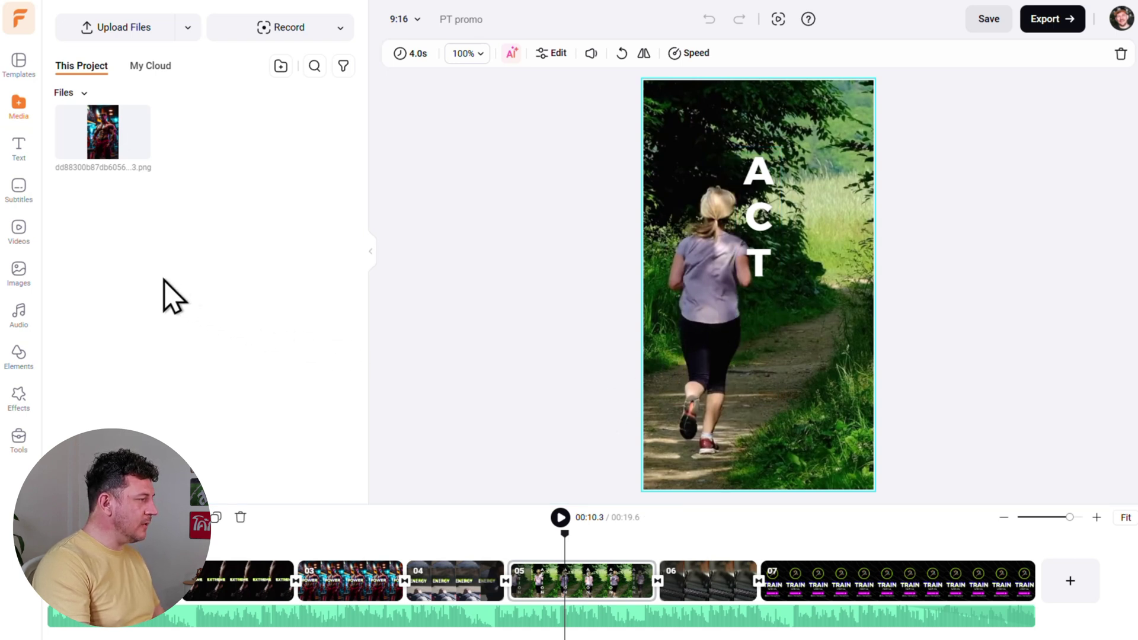
pyautogui.click(24, 232)
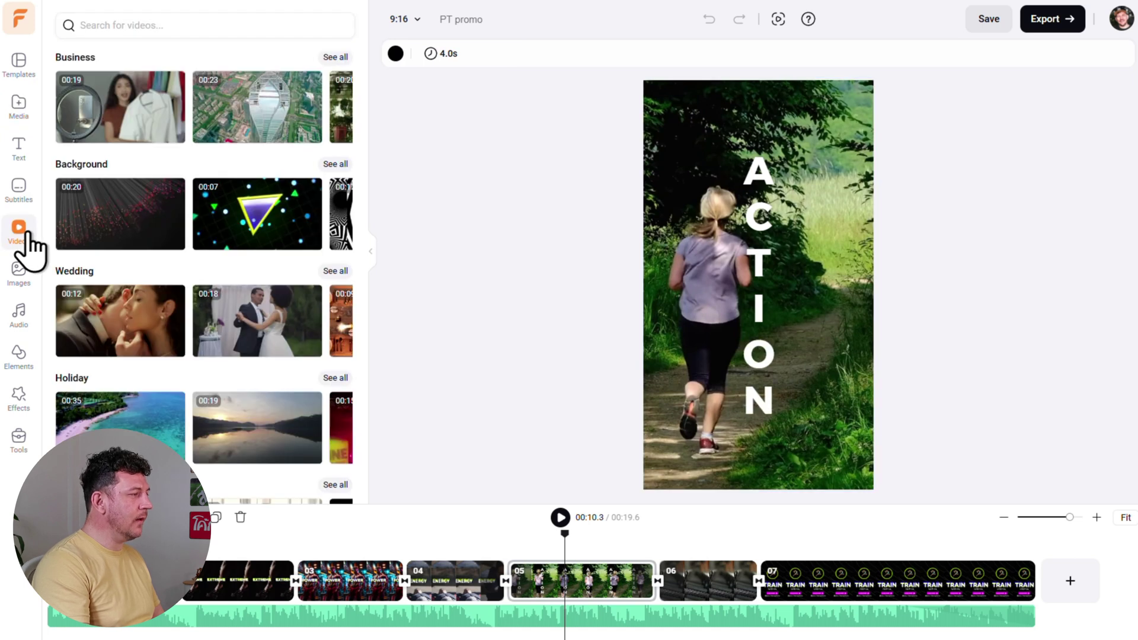
pyautogui.scroll(-3, 214, 222)
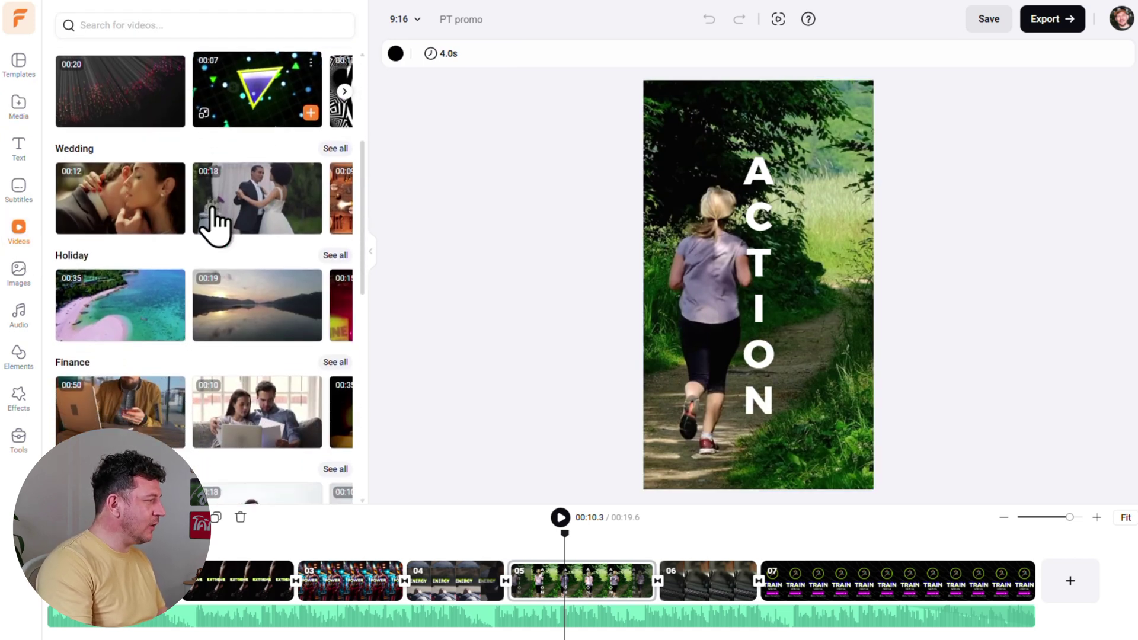
pyautogui.scroll(-5, 212, 209)
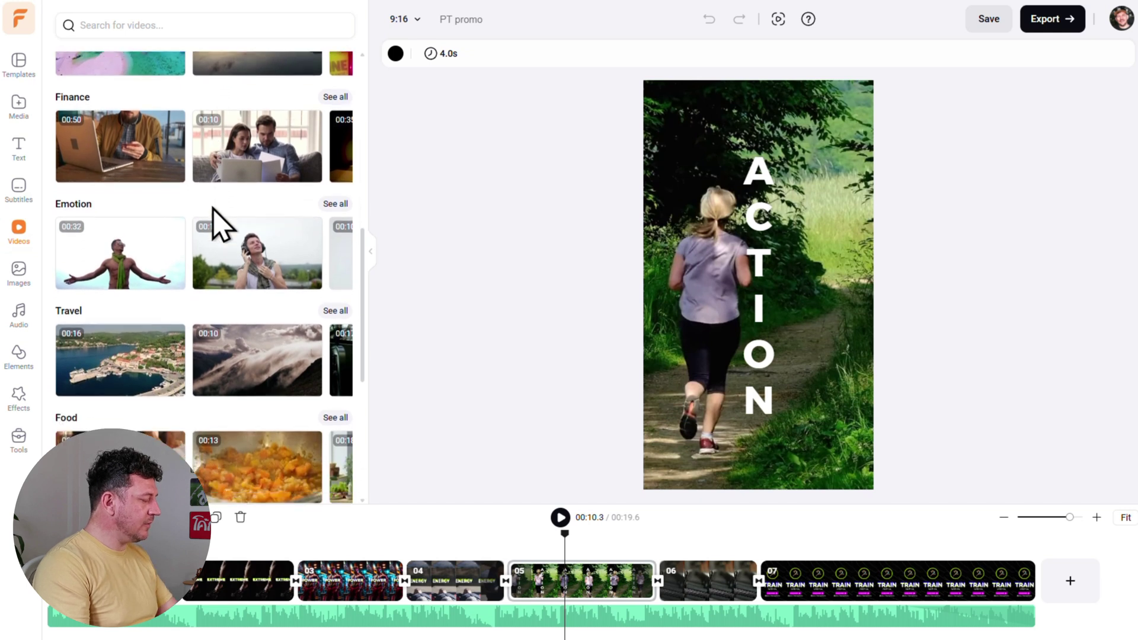
pyautogui.click(149, 25)
pyautogui.write('woman gym workout')
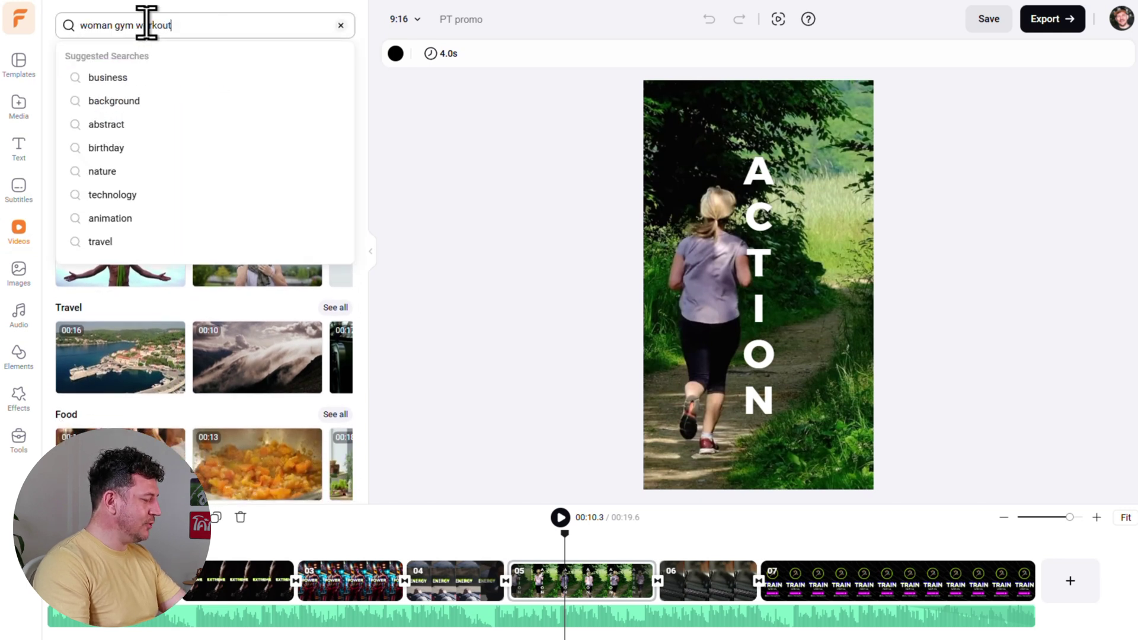
pyautogui.press('Return')
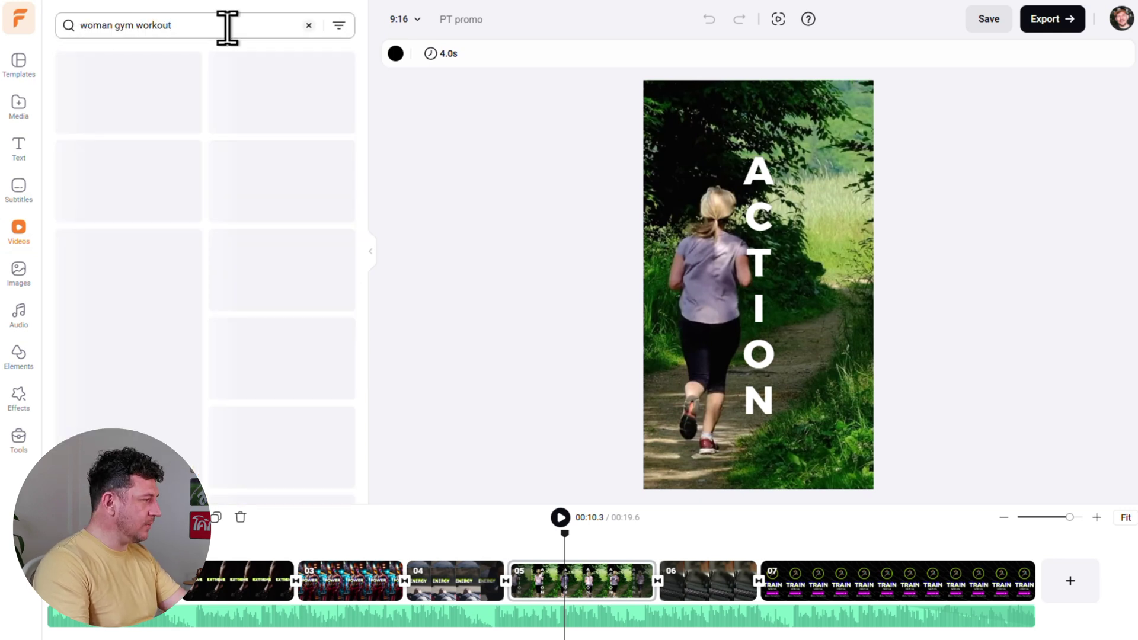
# Step: Preview the found workout clips and replace scene 05's background with the 13-second clip of a woman lifting a barbell
pyautogui.scroll(-3, 210, 107)
pyautogui.scroll(-2, 199, 160)
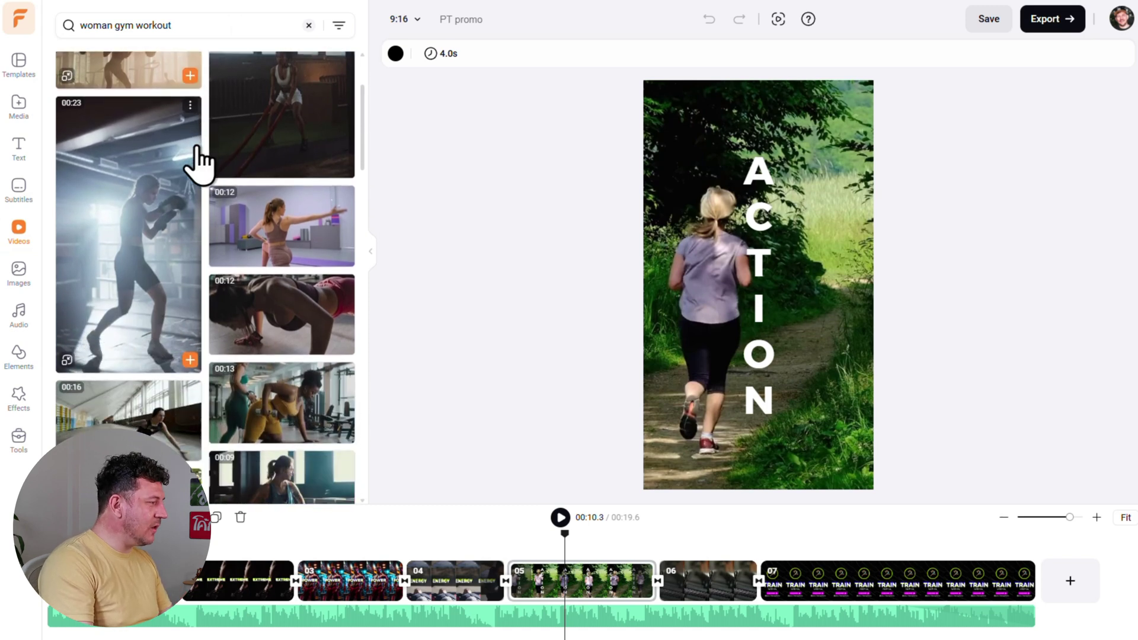
pyautogui.moveTo(266, 210)
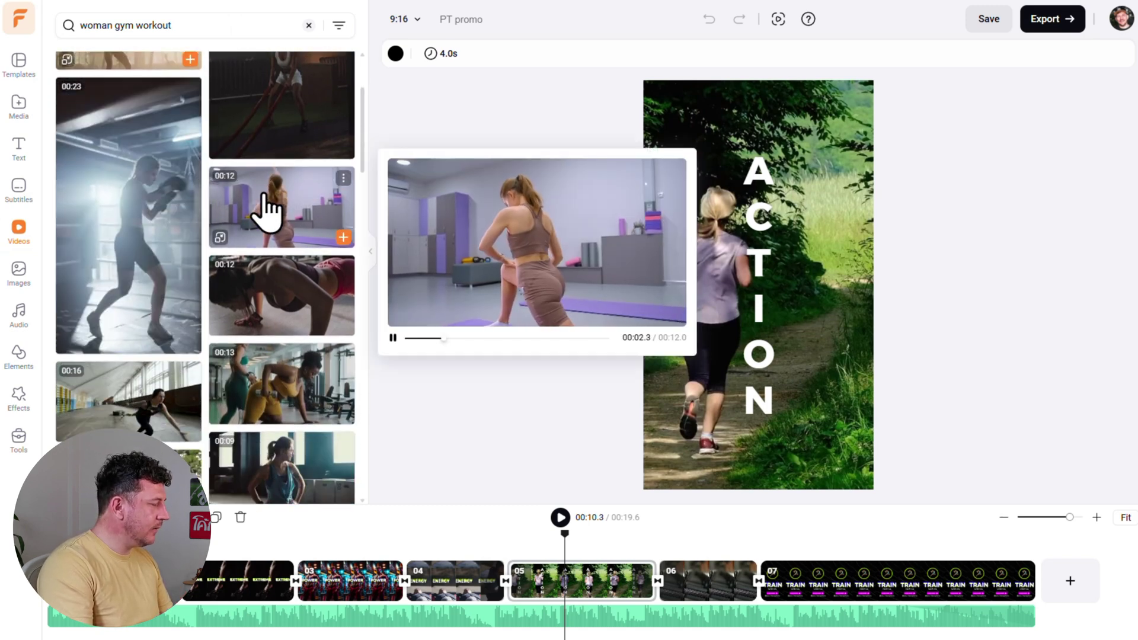
pyautogui.moveTo(274, 130)
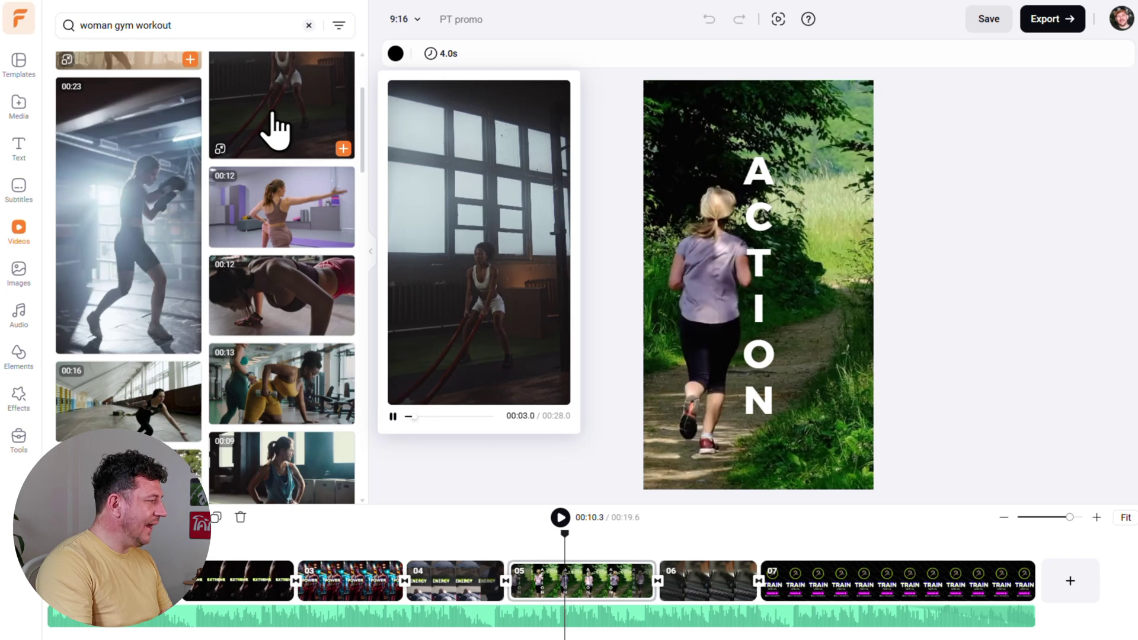
pyautogui.scroll(1, 275, 128)
pyautogui.scroll(1, 273, 129)
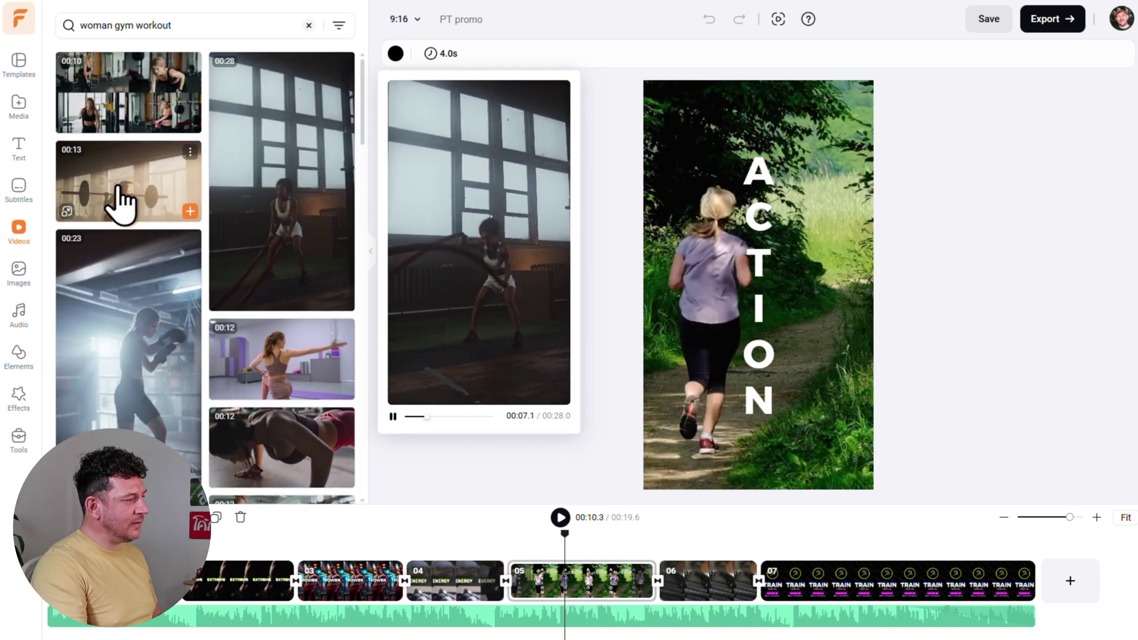
pyautogui.moveTo(120, 204); pyautogui.dragTo(539, 579)
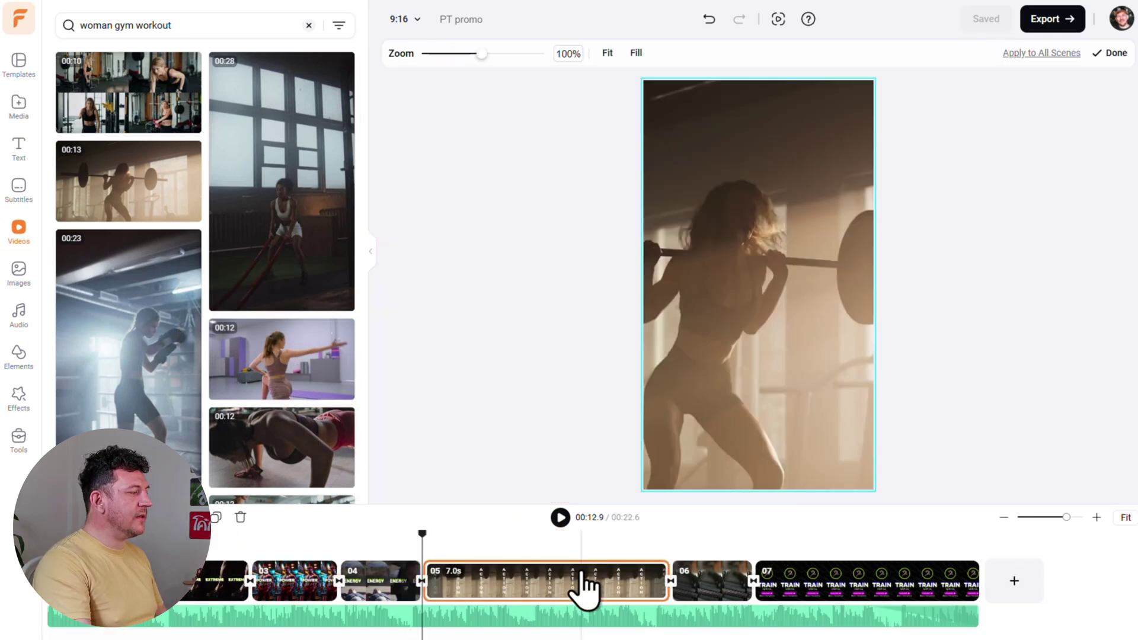
# Step: Try the Fit and Fill options on scene 05's clip, set its zoom to 121%, and reposition the woman lower in the frame
pyautogui.click(608, 53)
pyautogui.click(636, 53)
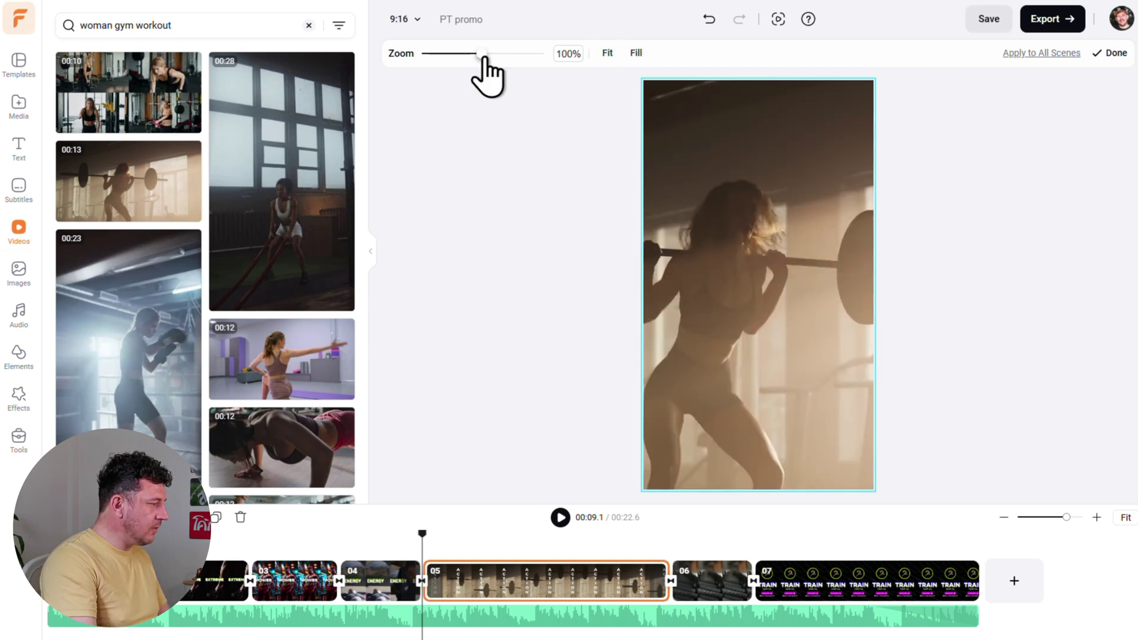
pyautogui.moveTo(483, 55)
pyautogui.mouseDown()
pyautogui.moveTo(458, 56)
pyautogui.moveTo(496, 56)
pyautogui.mouseUp()
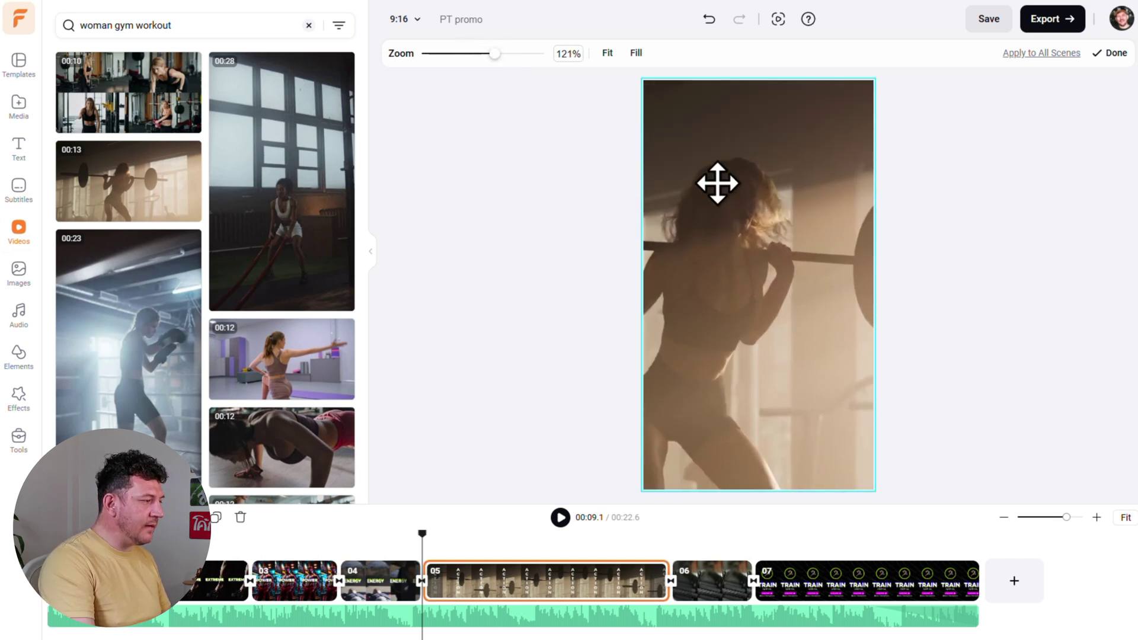
pyautogui.moveTo(717, 180); pyautogui.dragTo(741, 203)
pyautogui.press('Escape')
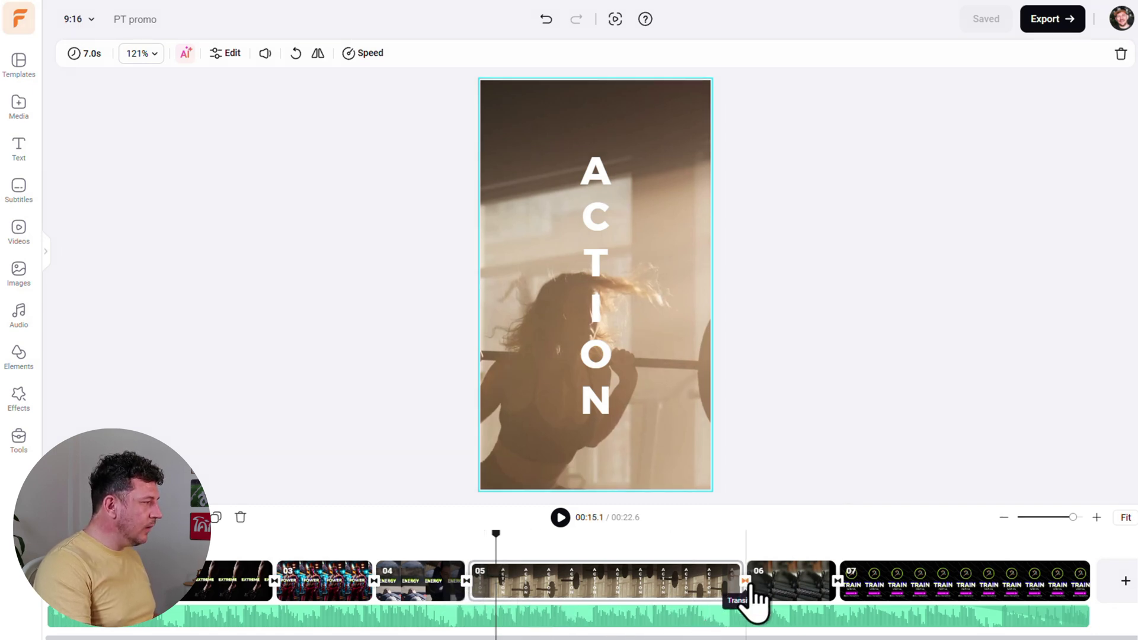
# Step: Change the transition between scenes 06 and 07 to Fly Eye from Blur & Warp with a duration of 0.7 s
pyautogui.click(837, 581)
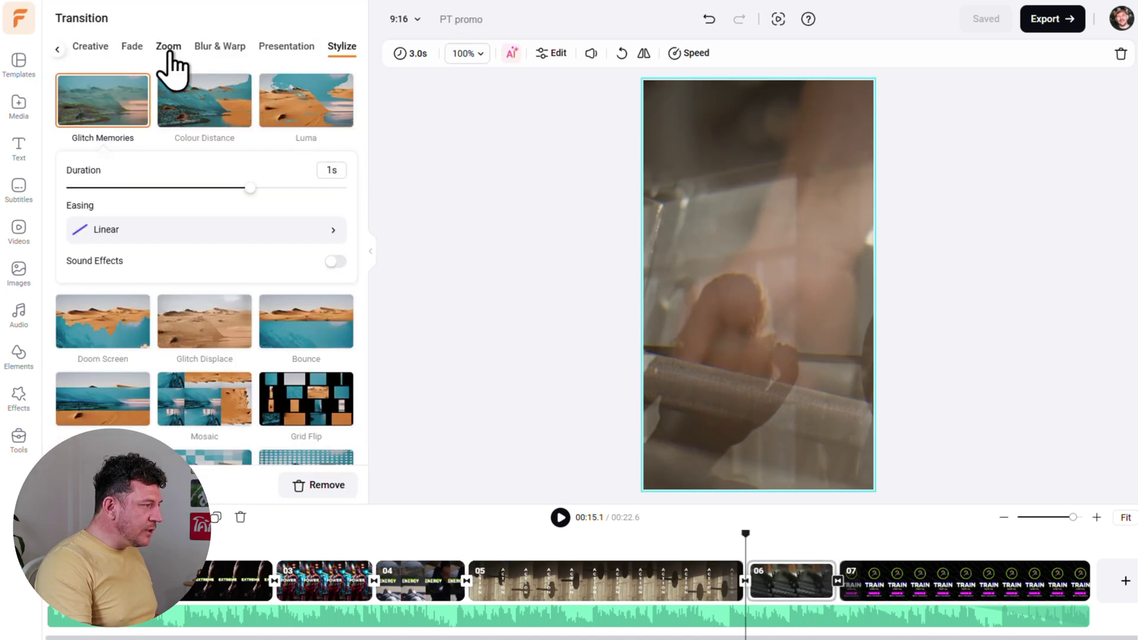
pyautogui.click(131, 48)
pyautogui.click(232, 50)
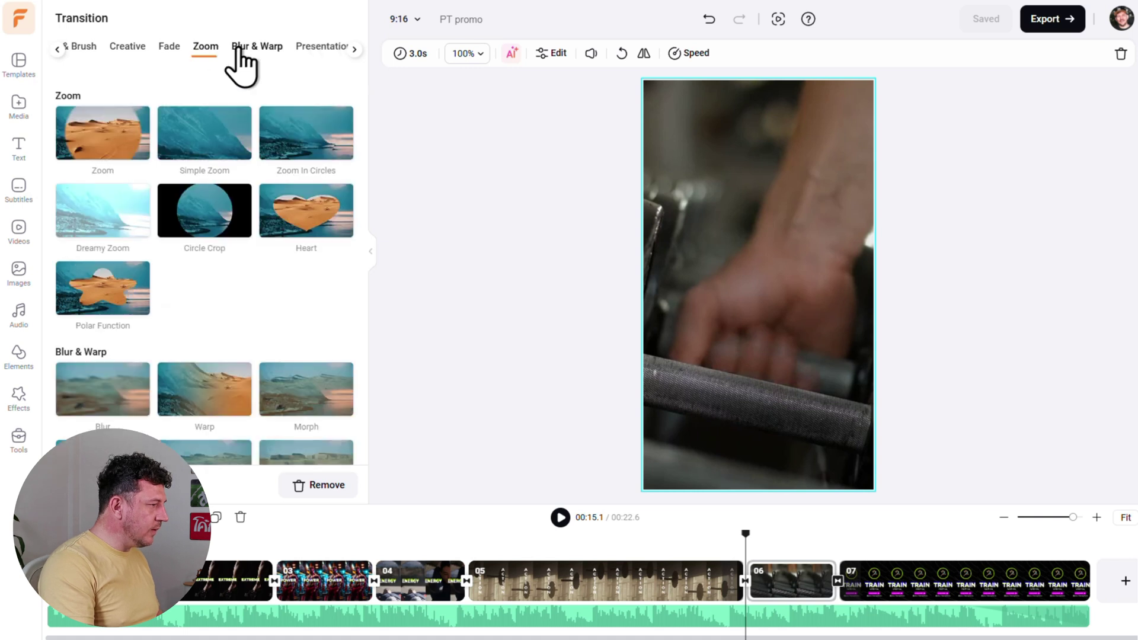
pyautogui.click(256, 50)
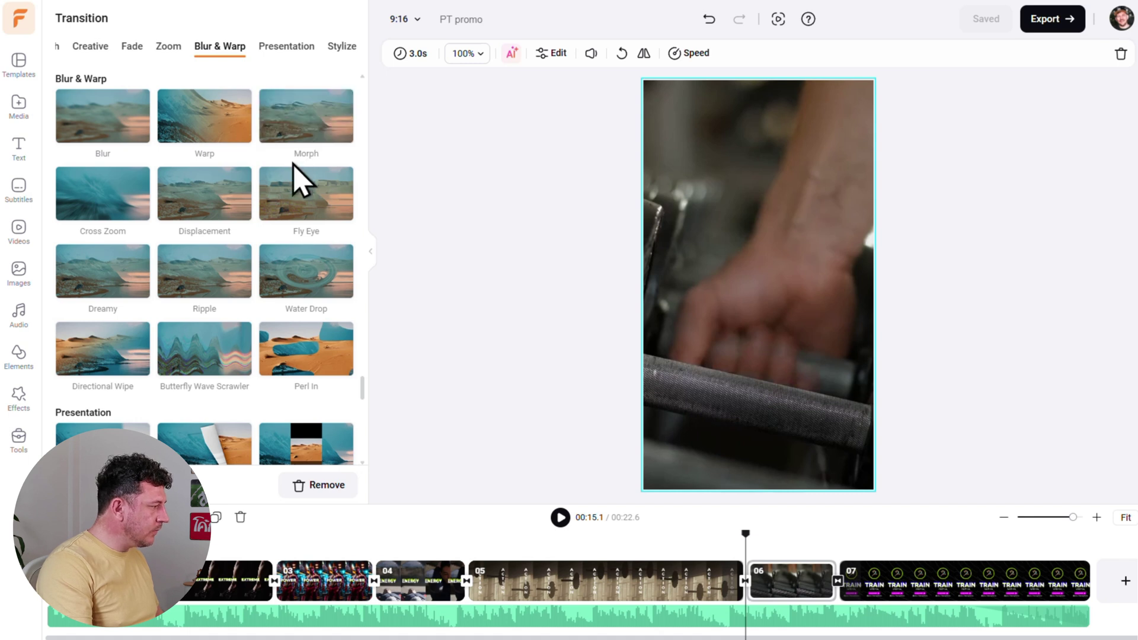
pyautogui.click(299, 208)
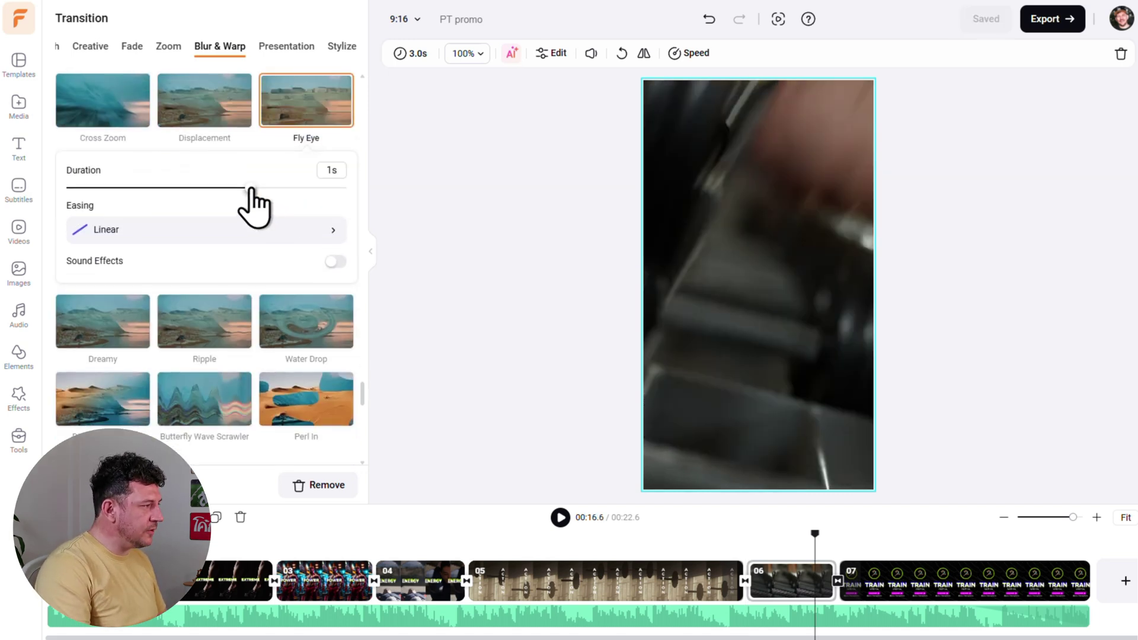
pyautogui.moveTo(251, 188); pyautogui.dragTo(192, 189)
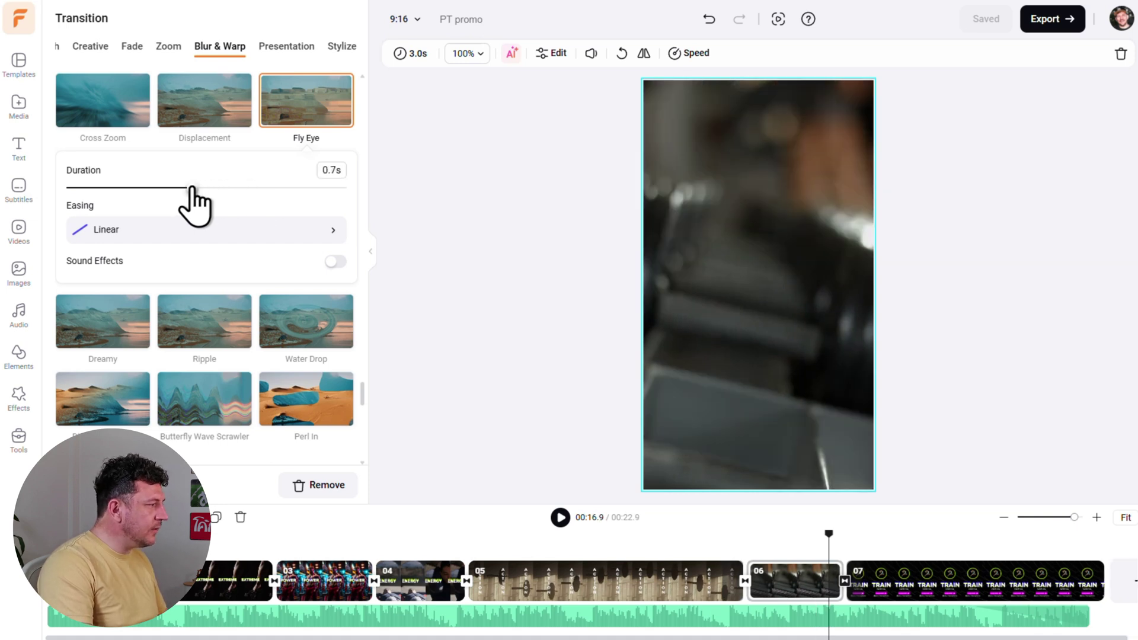
# Step: Try sound effects on the Fly Eye transition, look through the available sounds, and switch the sound effects off again
pyautogui.click(337, 262)
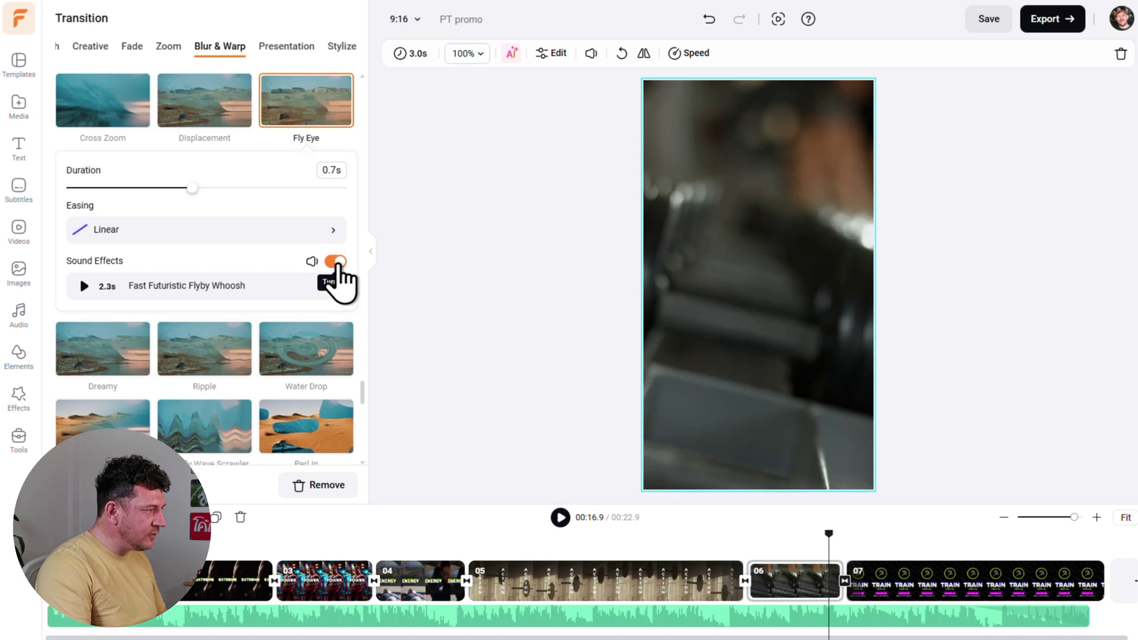
pyautogui.click(336, 291)
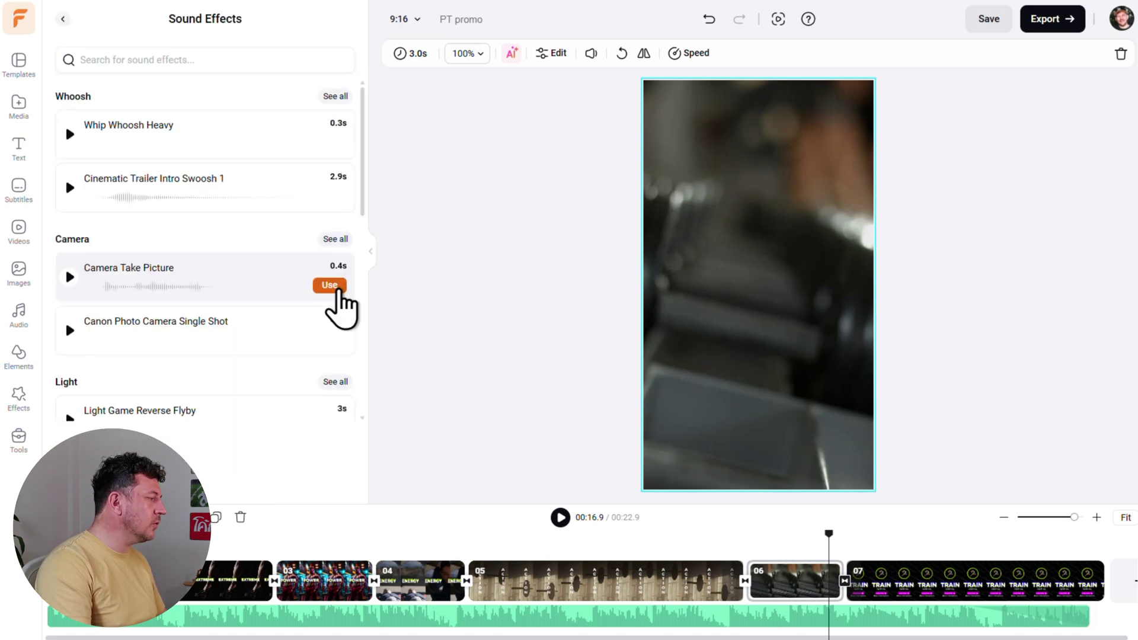
pyautogui.click(335, 290)
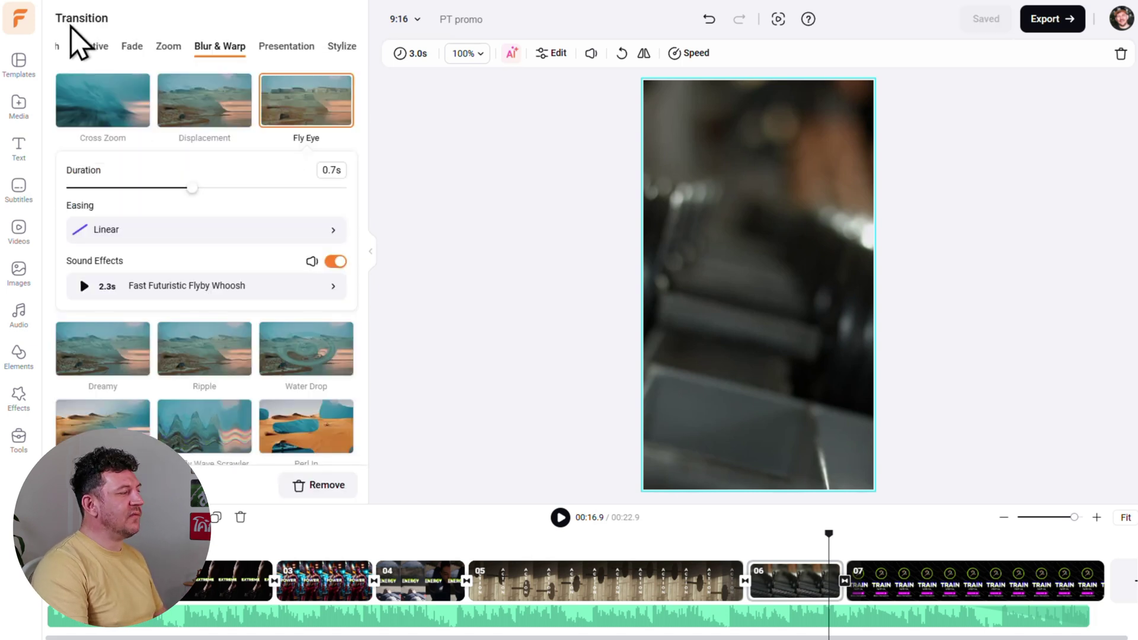
pyautogui.click(330, 263)
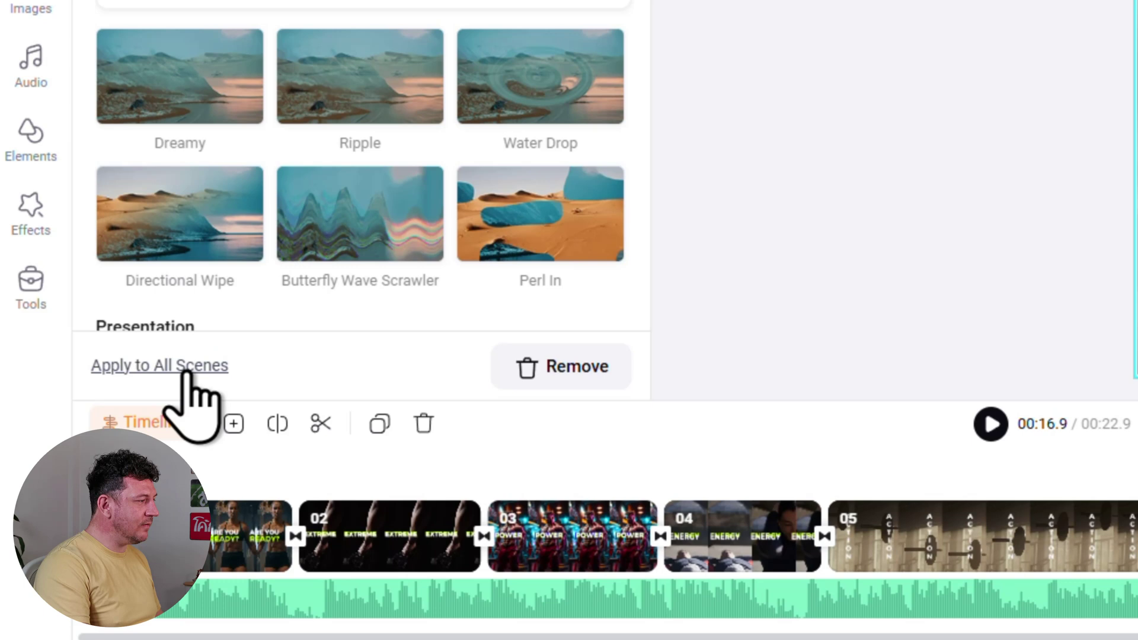
# Step: Apply the Fly Eye transition to all scenes
pyautogui.click(186, 370)
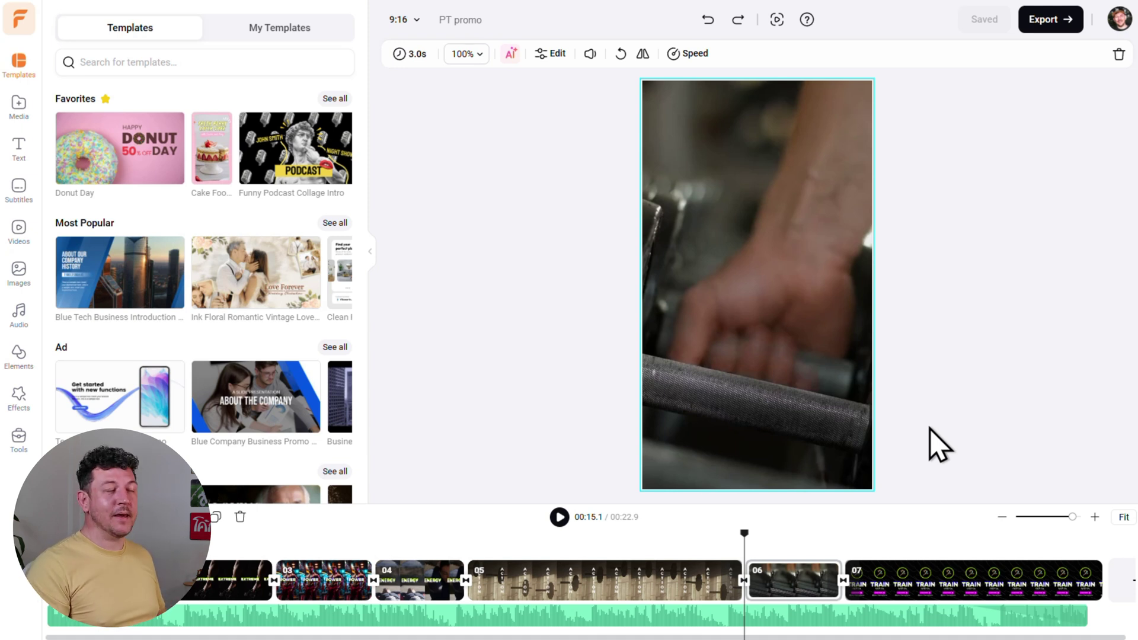
# Step: Replace the EXTREME text in scene 02 with "BREAK LIMITS"
pyautogui.click(241, 557)
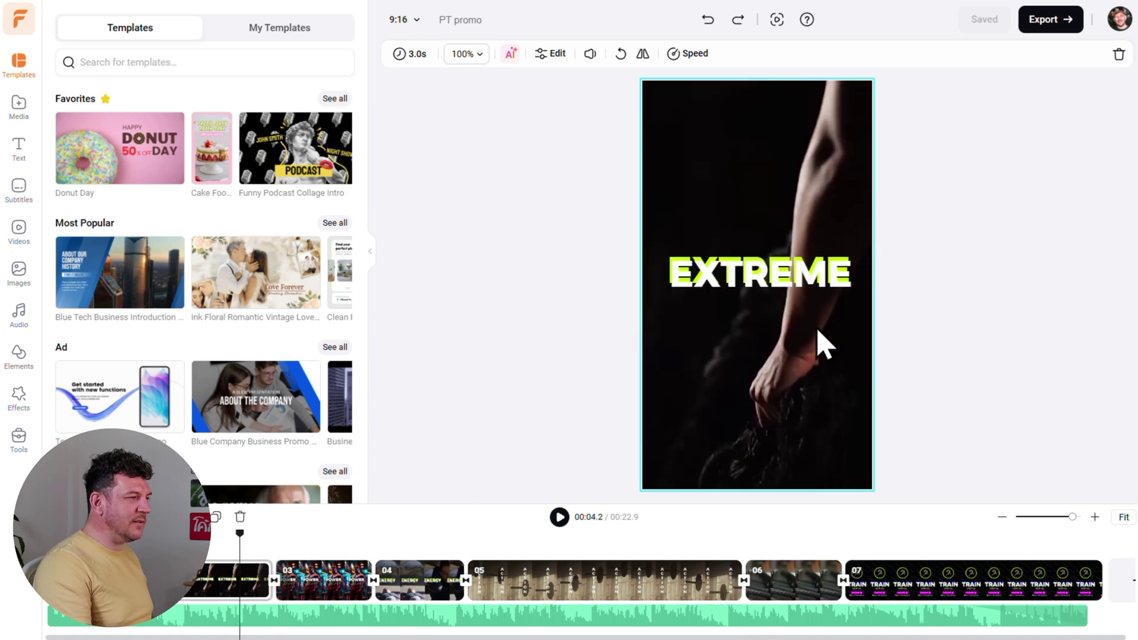
pyautogui.click(808, 274)
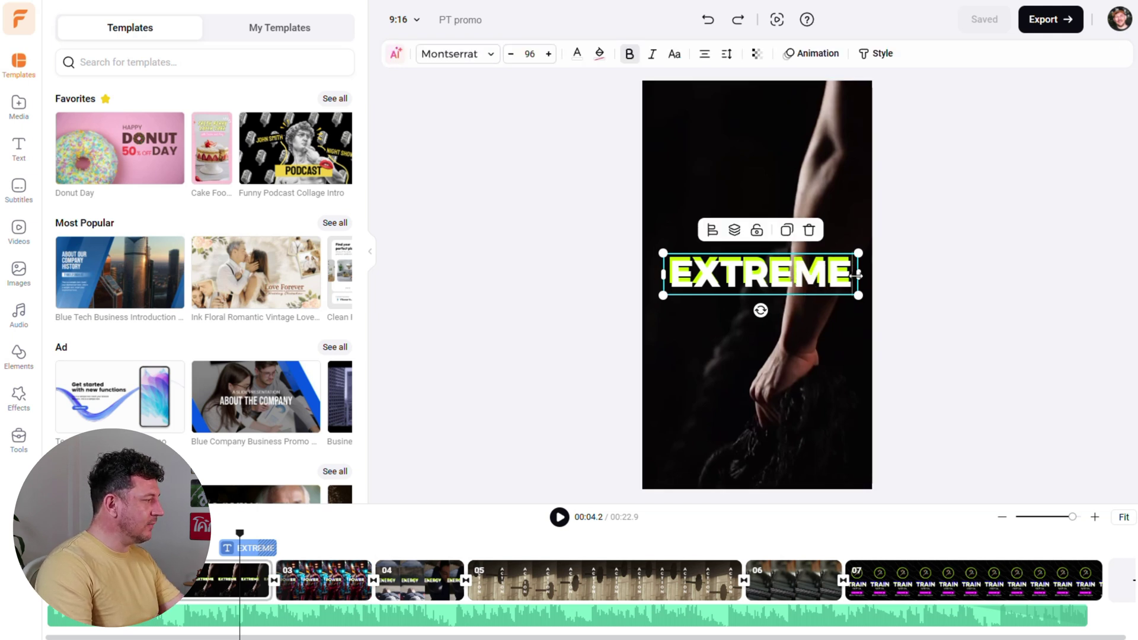
pyautogui.click(889, 283)
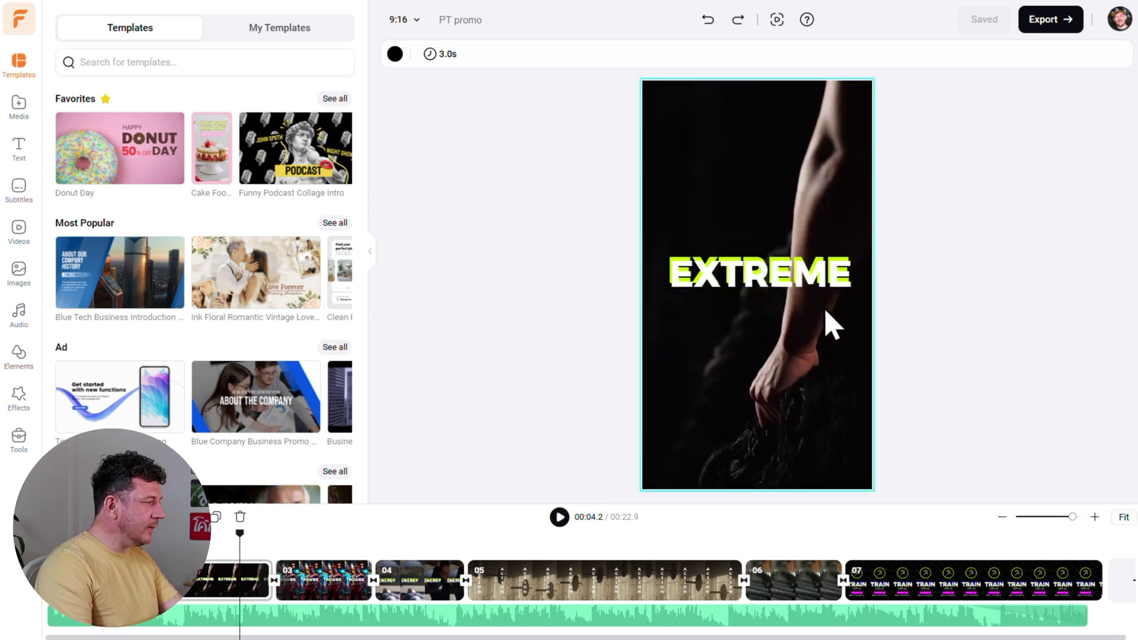
pyautogui.doubleClick(820, 250)
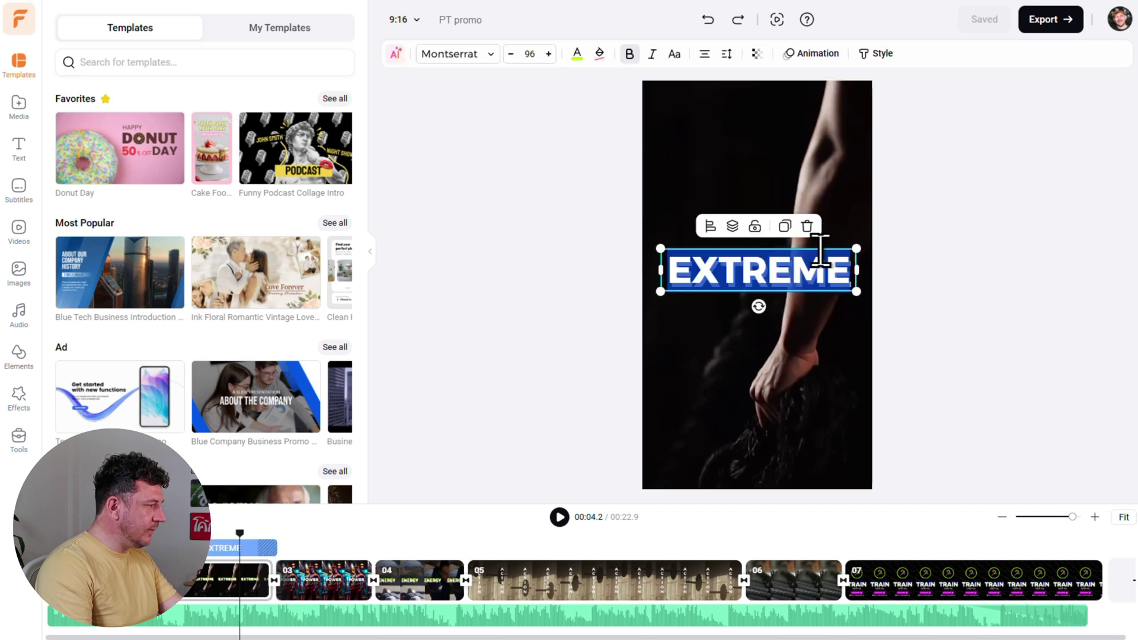
pyautogui.write('BREAK LIMITS')
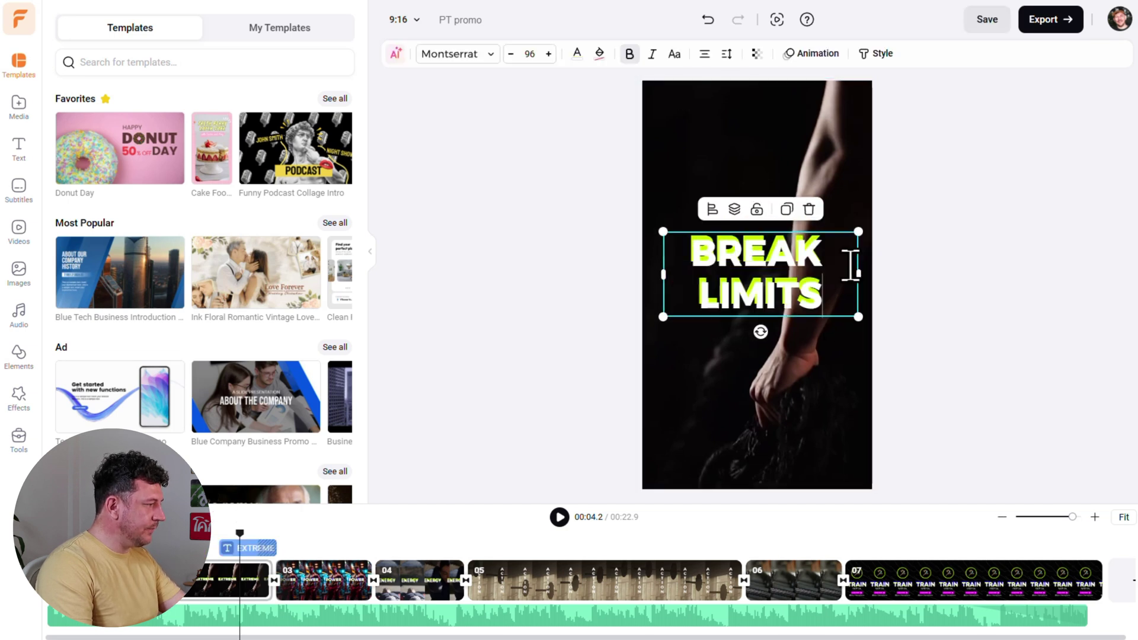
pyautogui.click(911, 281)
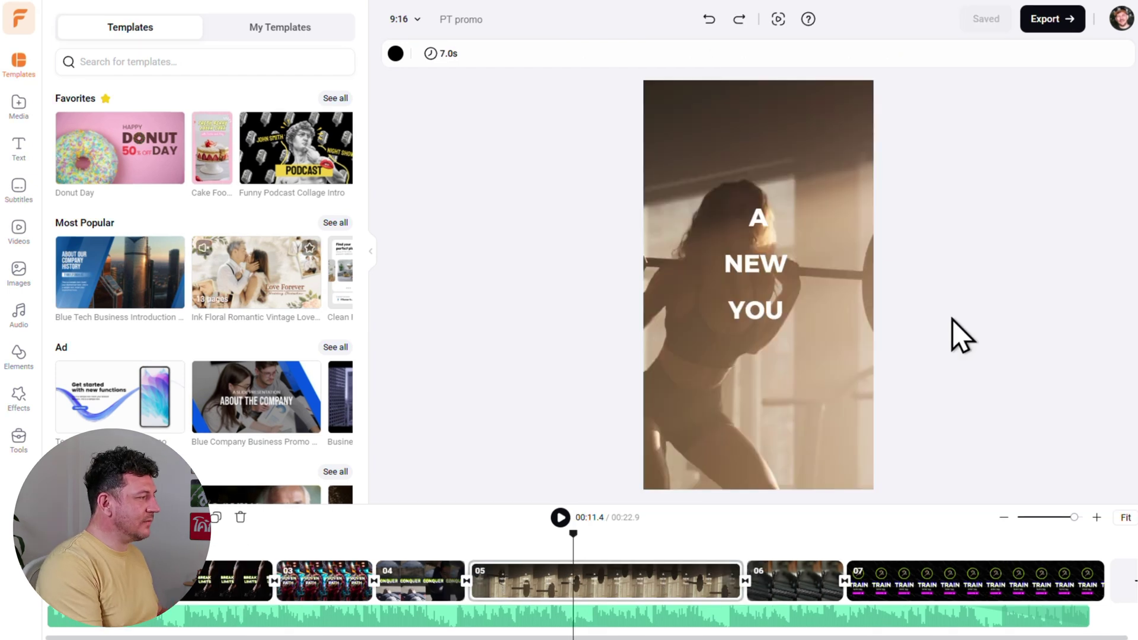
# Step: Check the font and colour options for scene 05's "A NEW YOU" text, and give the text the Stomp entrance animation
pyautogui.click(790, 286)
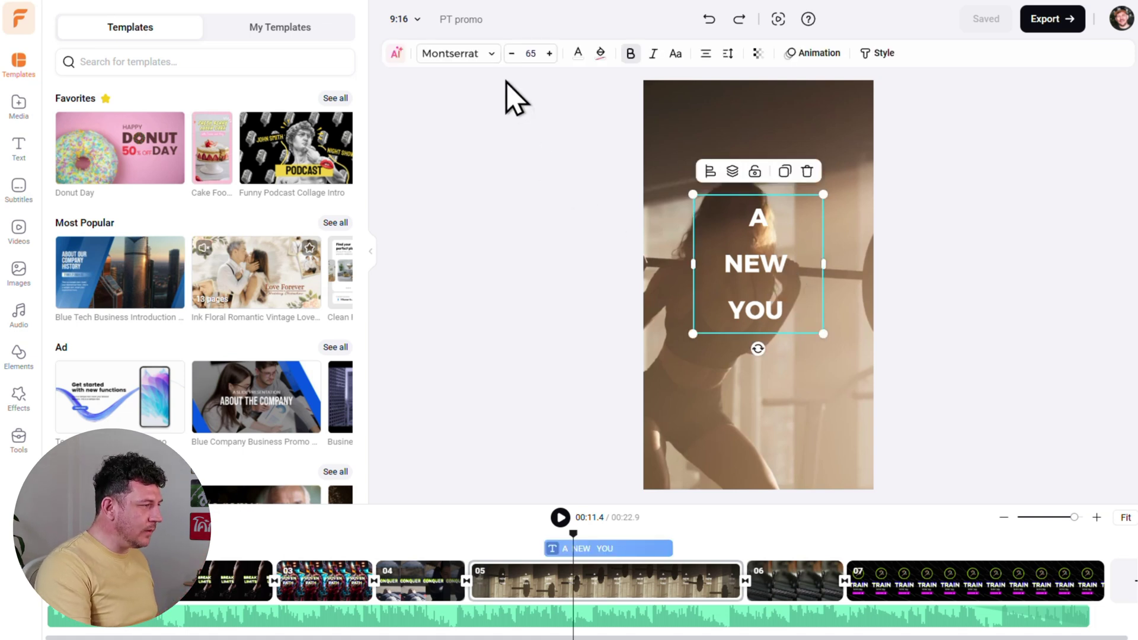
pyautogui.click(491, 58)
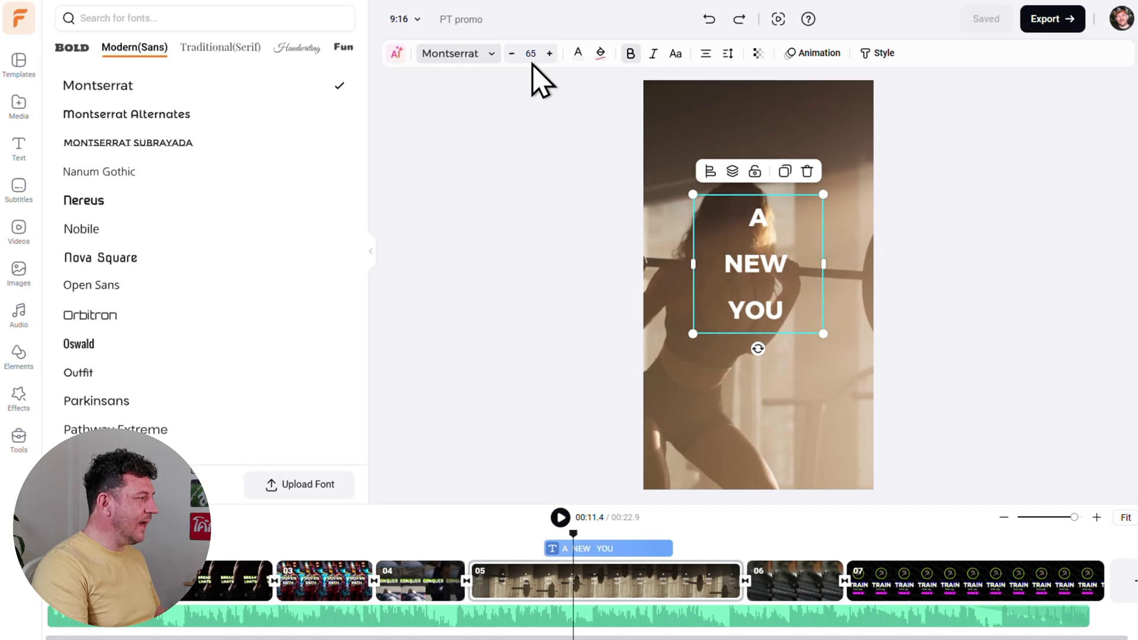
pyautogui.click(576, 58)
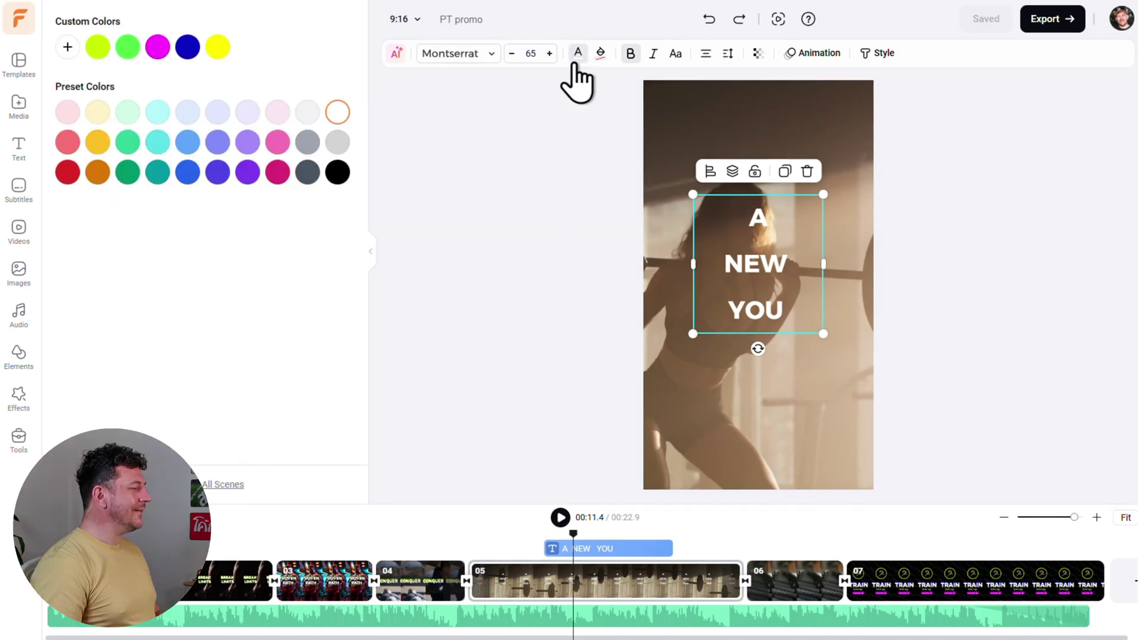
pyautogui.click(813, 55)
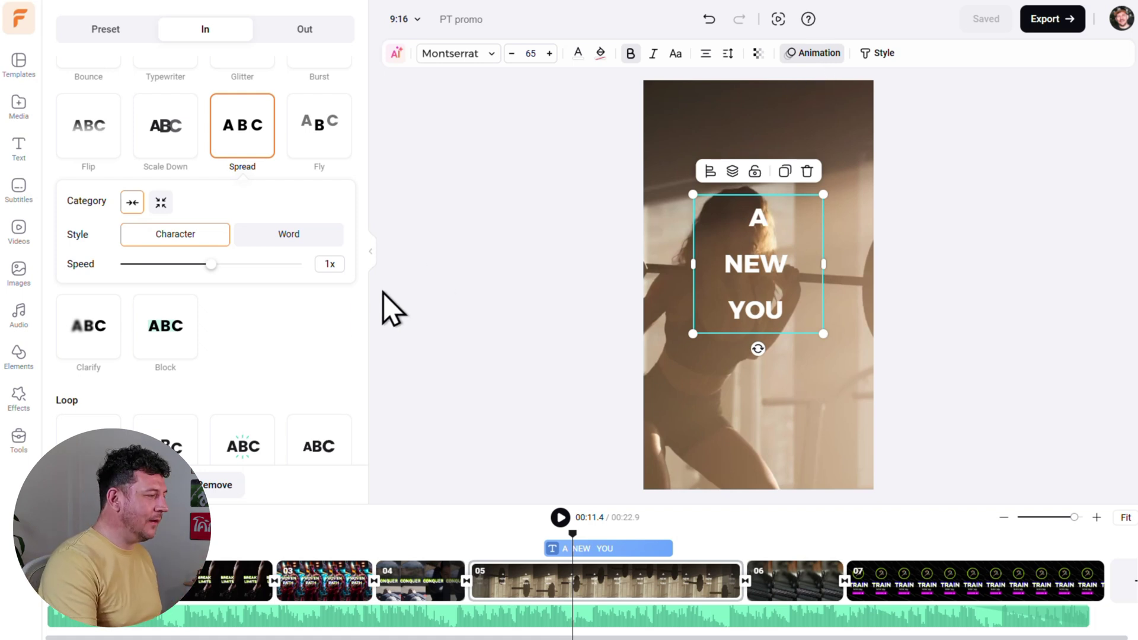
pyautogui.scroll(-1, 318, 309)
pyautogui.scroll(-2, 328, 327)
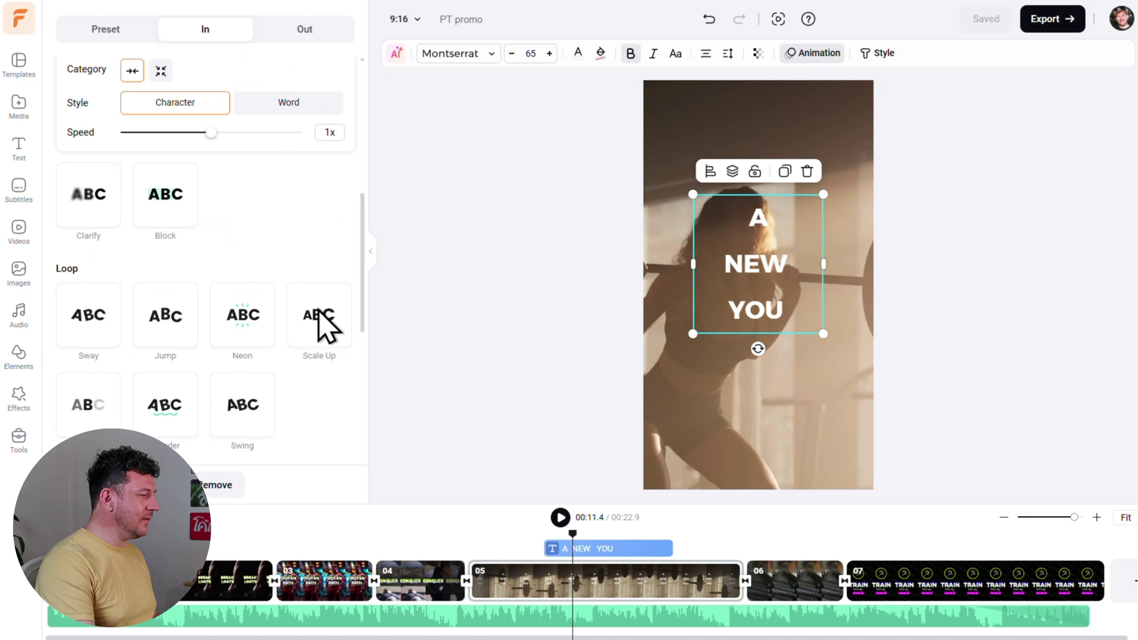
pyautogui.scroll(-2, 328, 327)
pyautogui.scroll(-2, 328, 326)
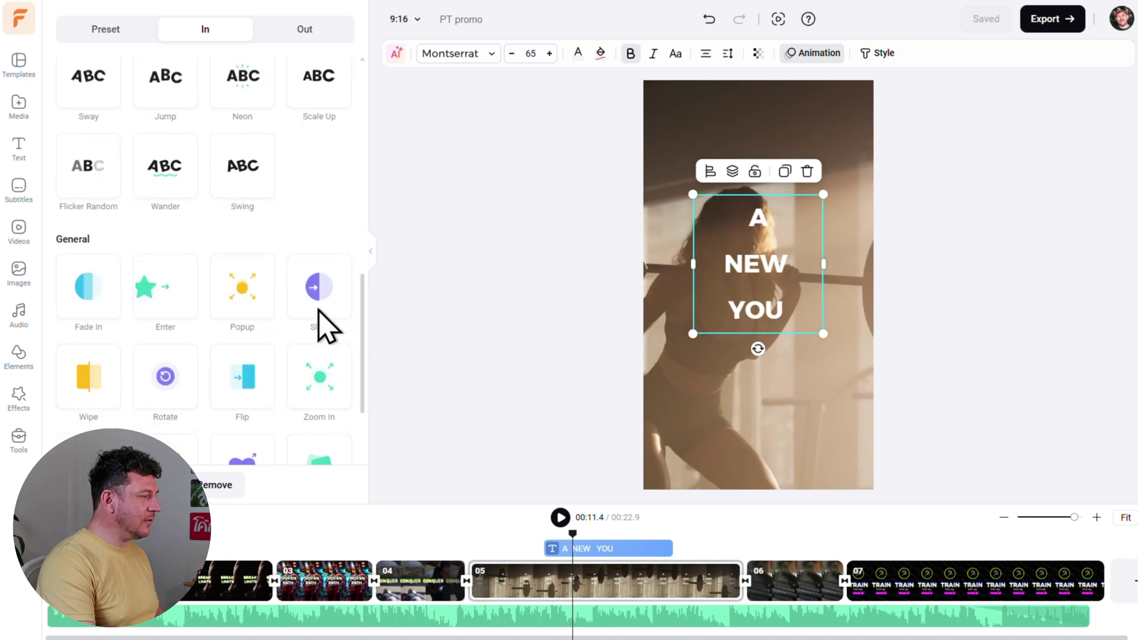
pyautogui.scroll(-2, 319, 309)
pyautogui.click(319, 311)
pyautogui.scroll(-1, 318, 320)
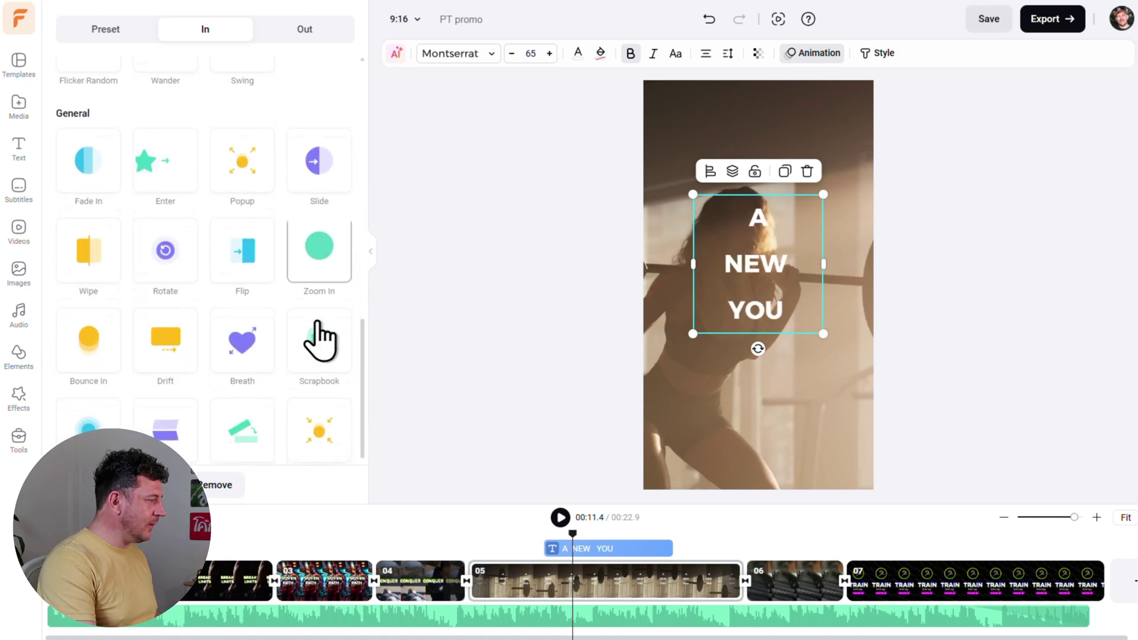
pyautogui.scroll(-1, 321, 341)
pyautogui.click(319, 425)
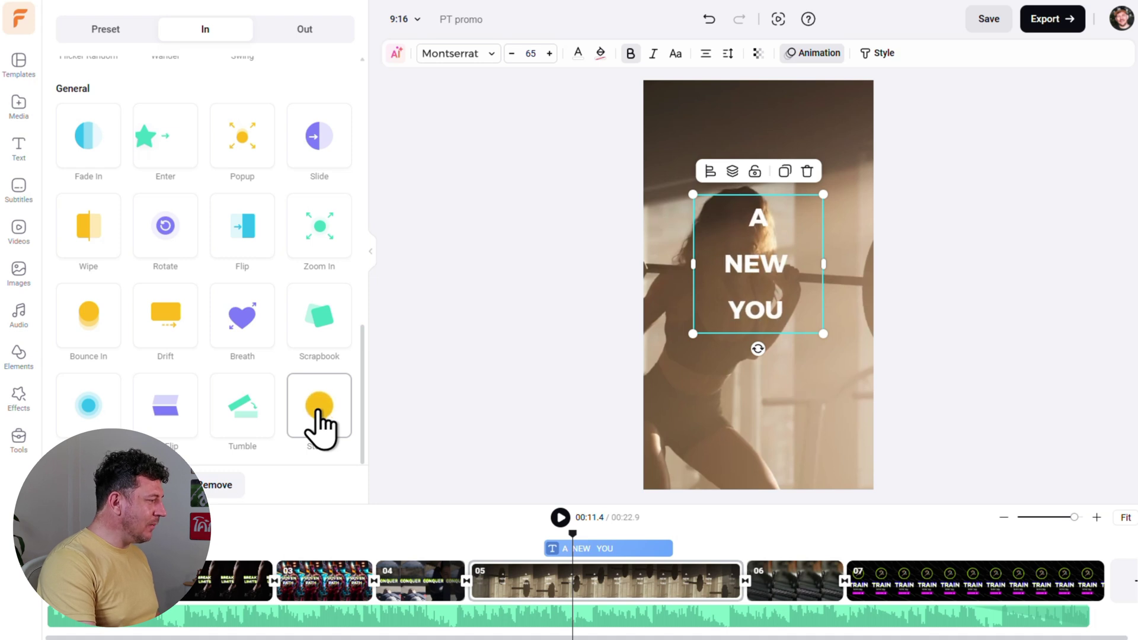
pyautogui.click(320, 424)
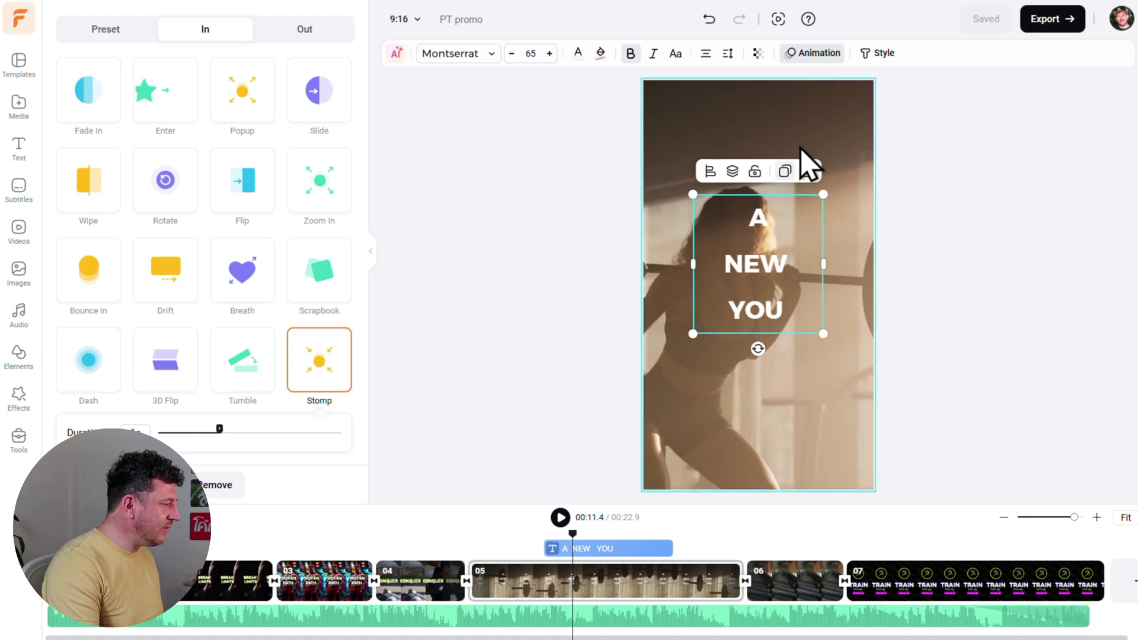
# Step: Try the Shadow and outline text styles on "A NEW YOU", and apply the Hollow style
pyautogui.click(877, 54)
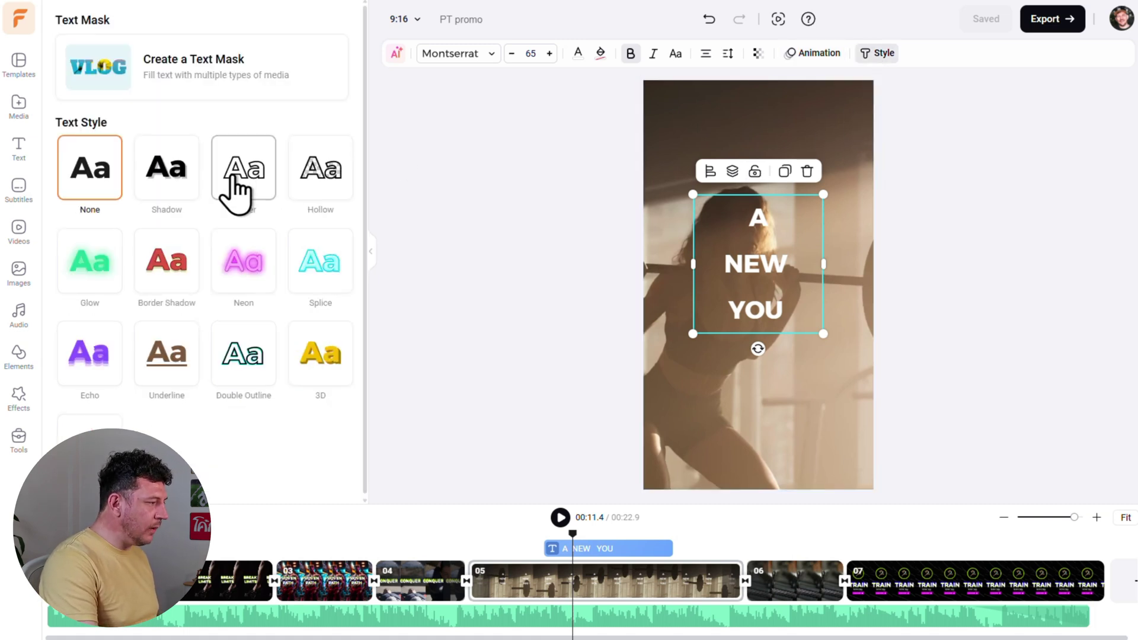
pyautogui.click(183, 187)
pyautogui.click(233, 190)
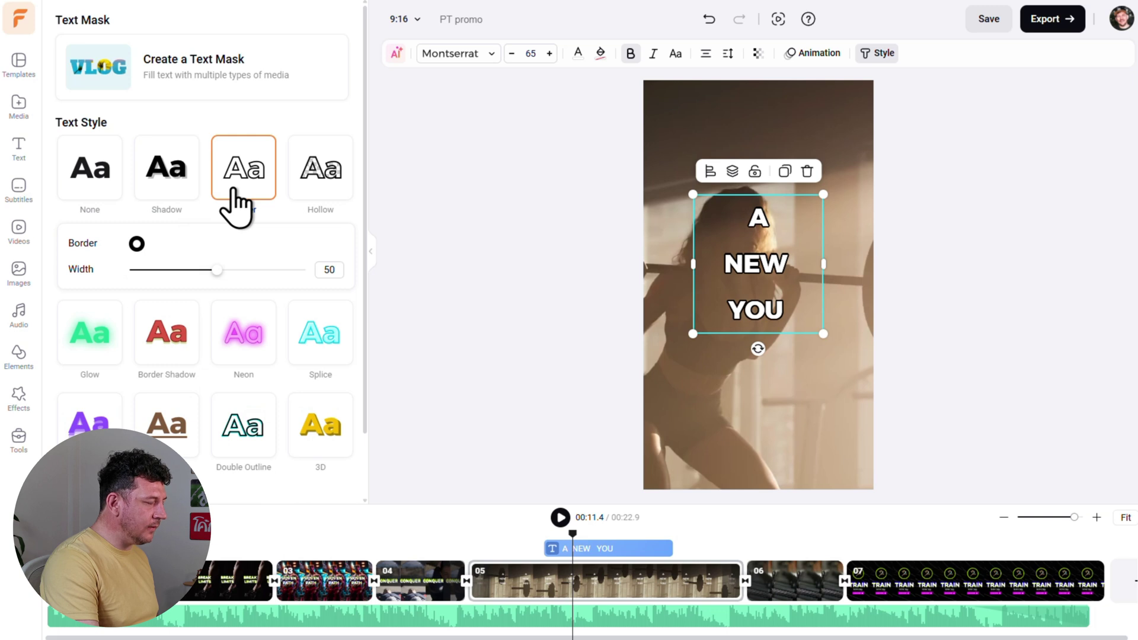
pyautogui.click(304, 202)
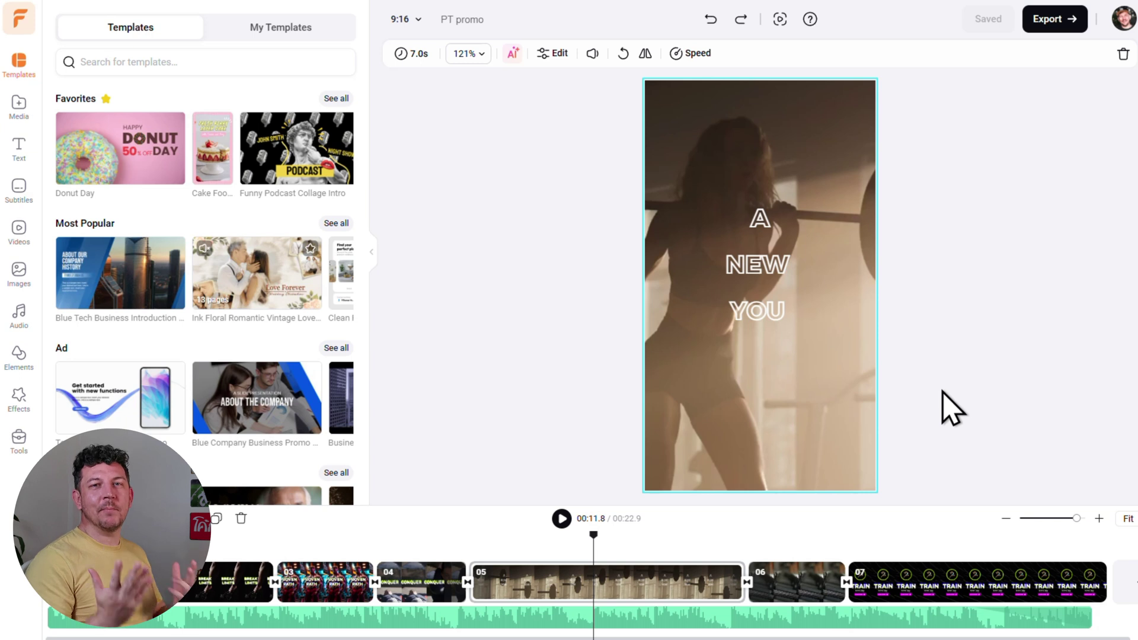
# Step: Delete the animated magenta Subscribe sticker below "With Me" in scene 07
pyautogui.click(1009, 545)
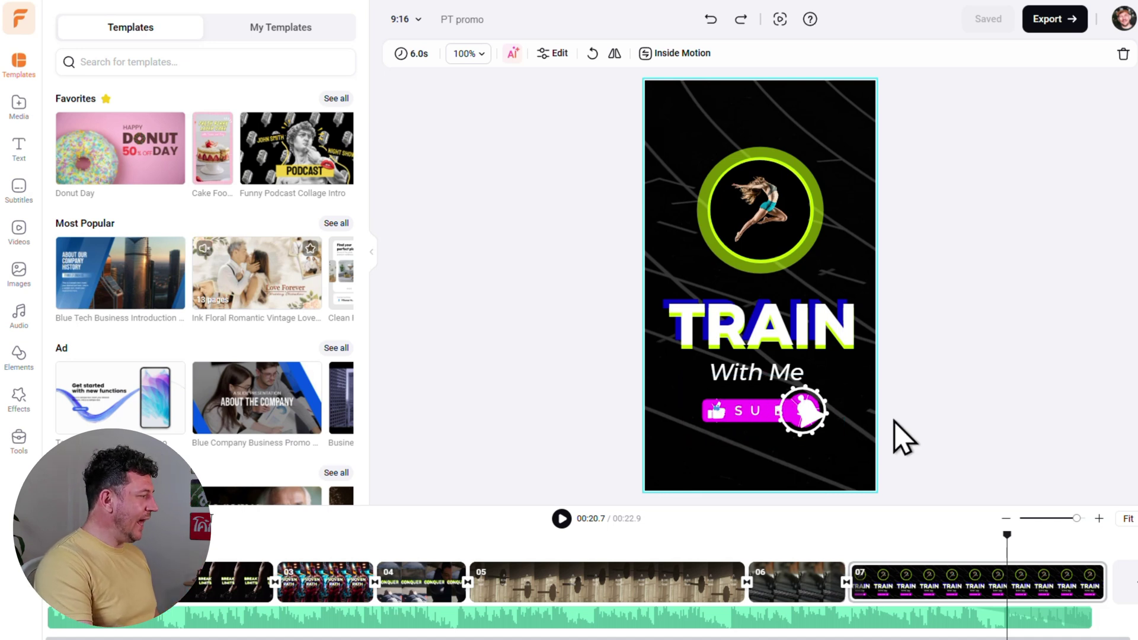
pyautogui.click(807, 410)
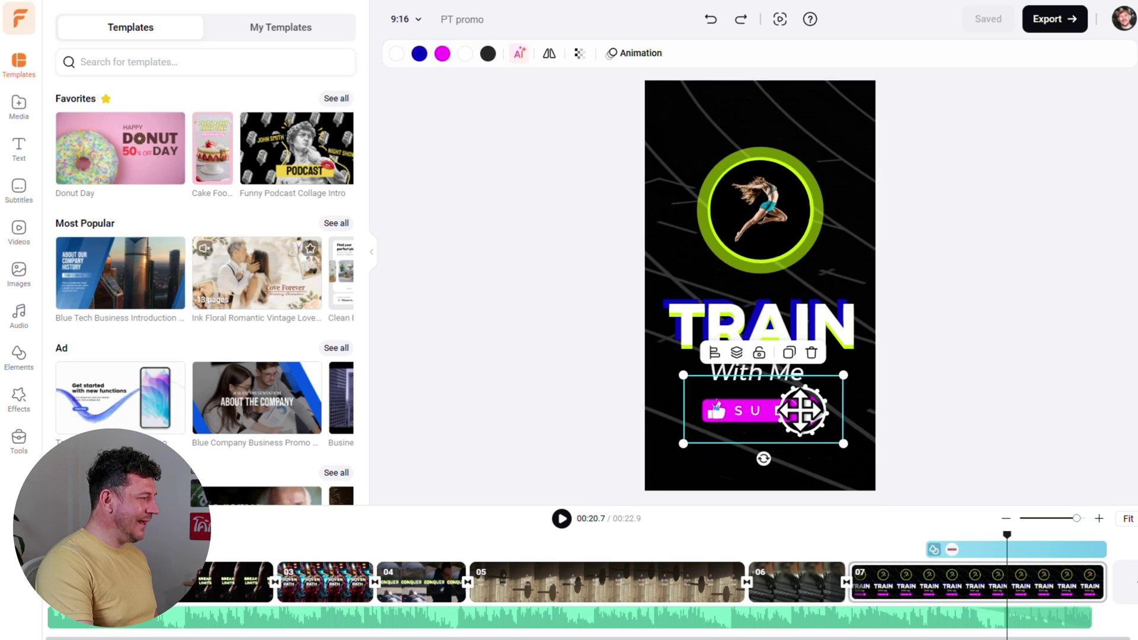
pyautogui.press('Delete')
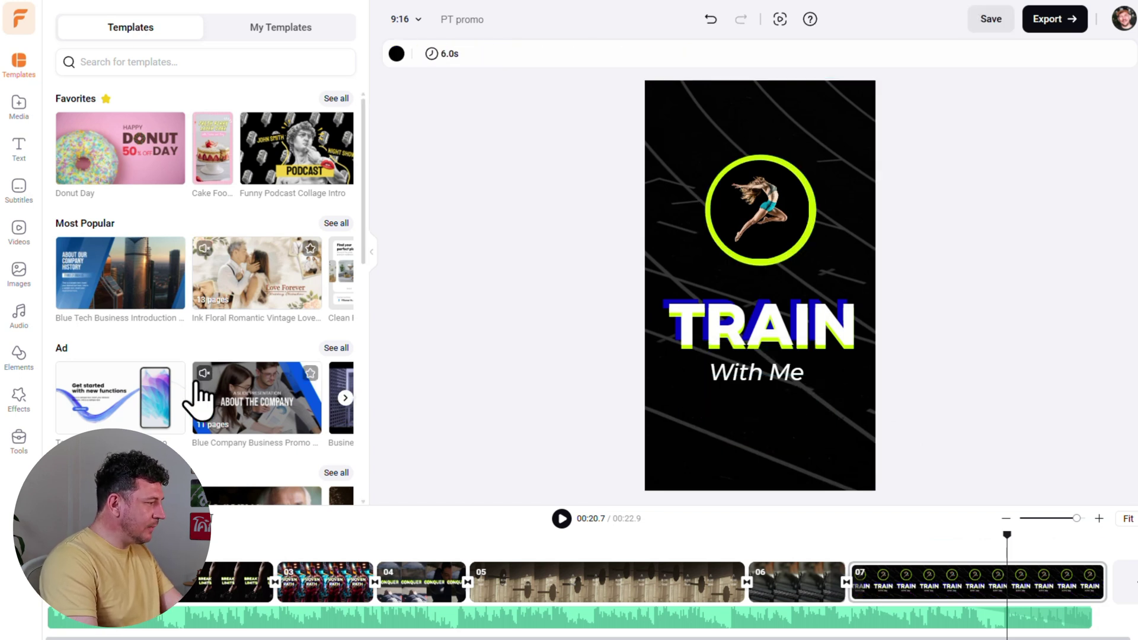
# Step: Search the elements for "book now", add the white BOOK NOW button to scene 07, and place it enlarged below "With Me"
pyautogui.click(23, 355)
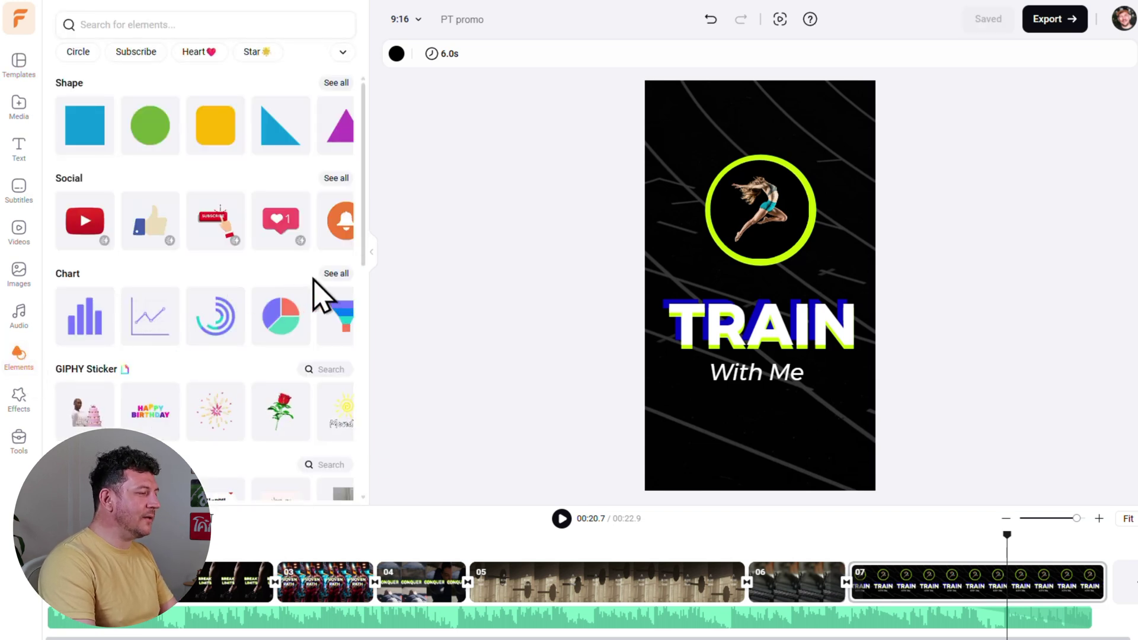
pyautogui.scroll(-1, 320, 292)
pyautogui.scroll(-1, 320, 292)
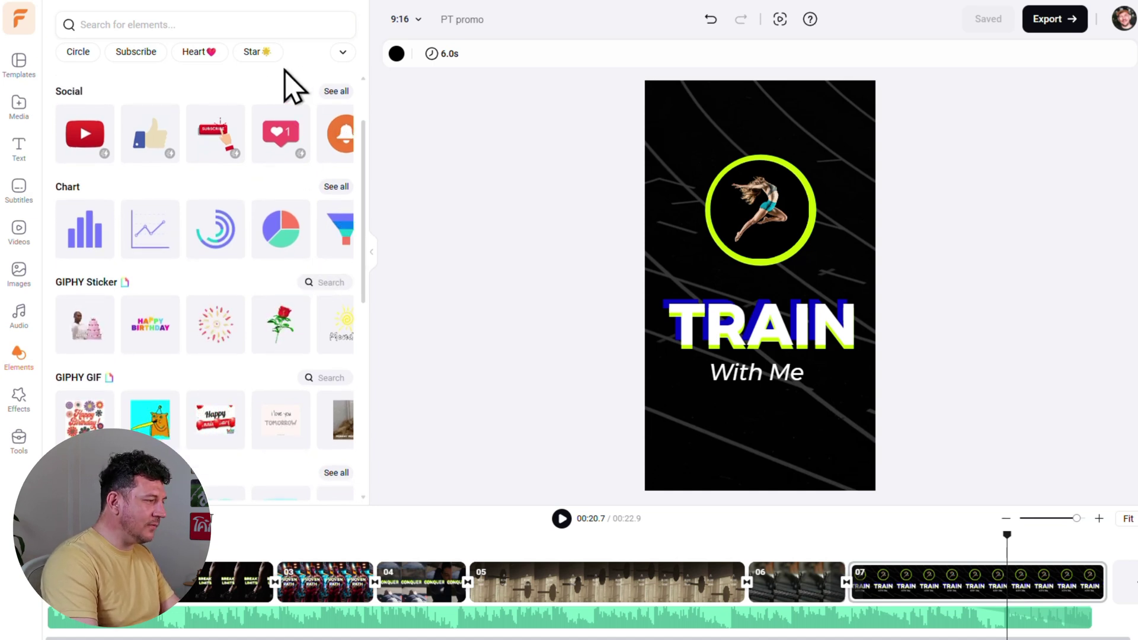
pyautogui.click(279, 26)
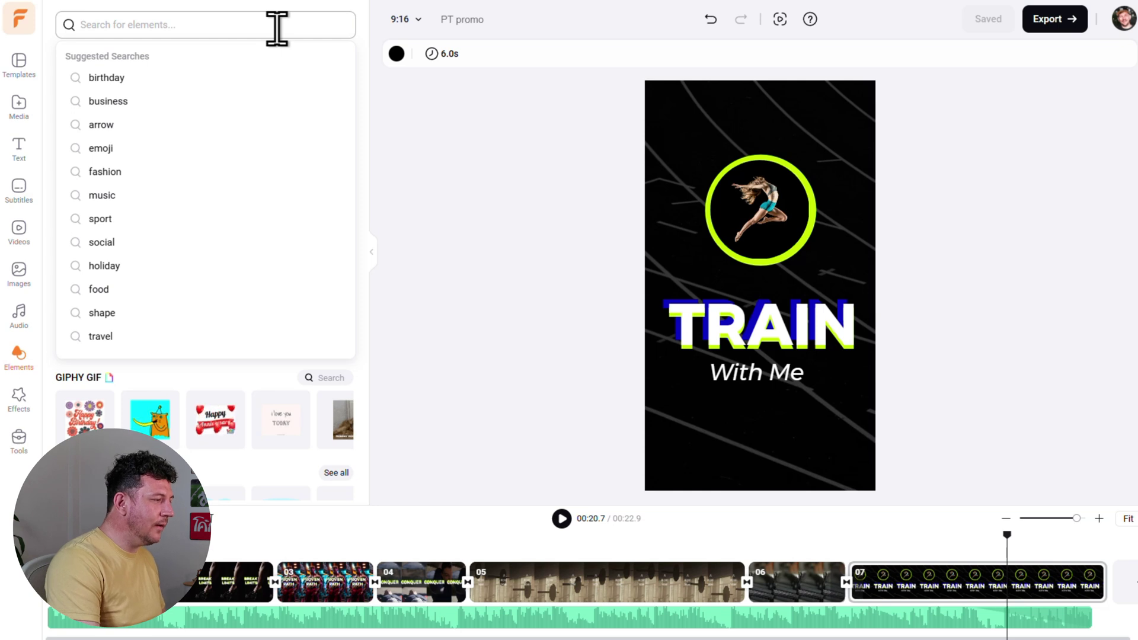
pyautogui.write('book now')
pyautogui.press('Return')
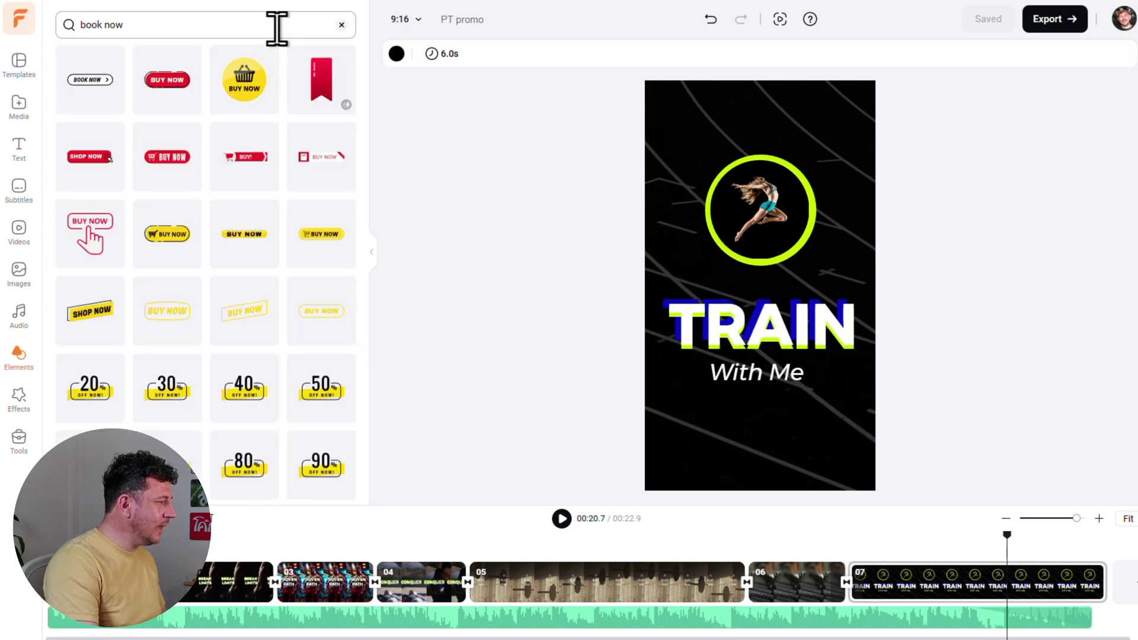
pyautogui.click(100, 83)
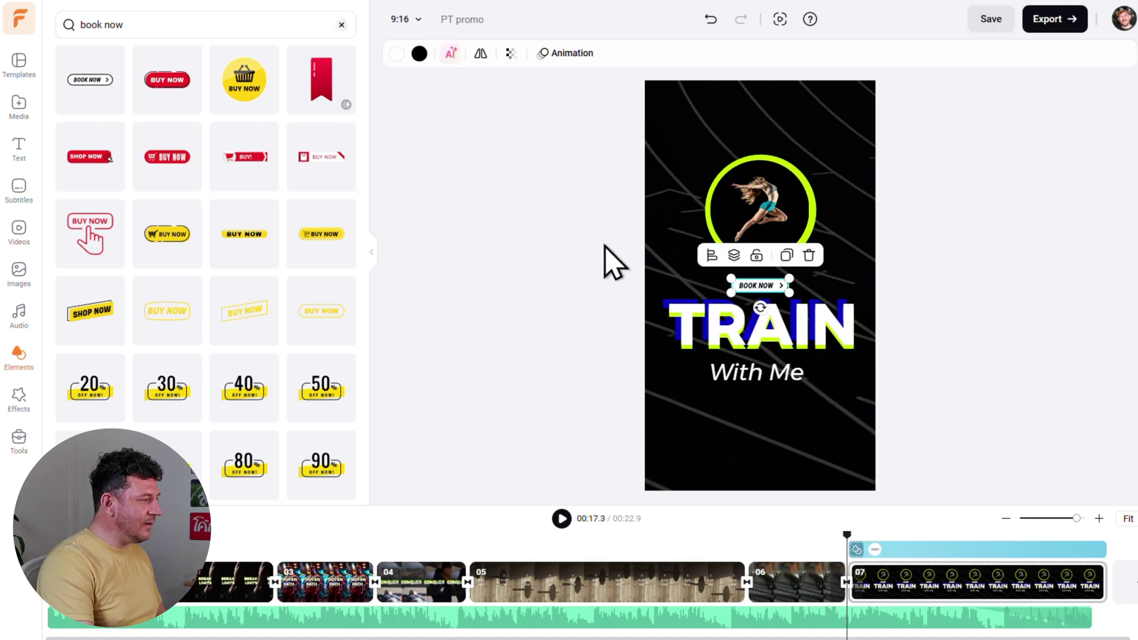
pyautogui.moveTo(731, 292); pyautogui.dragTo(749, 424)
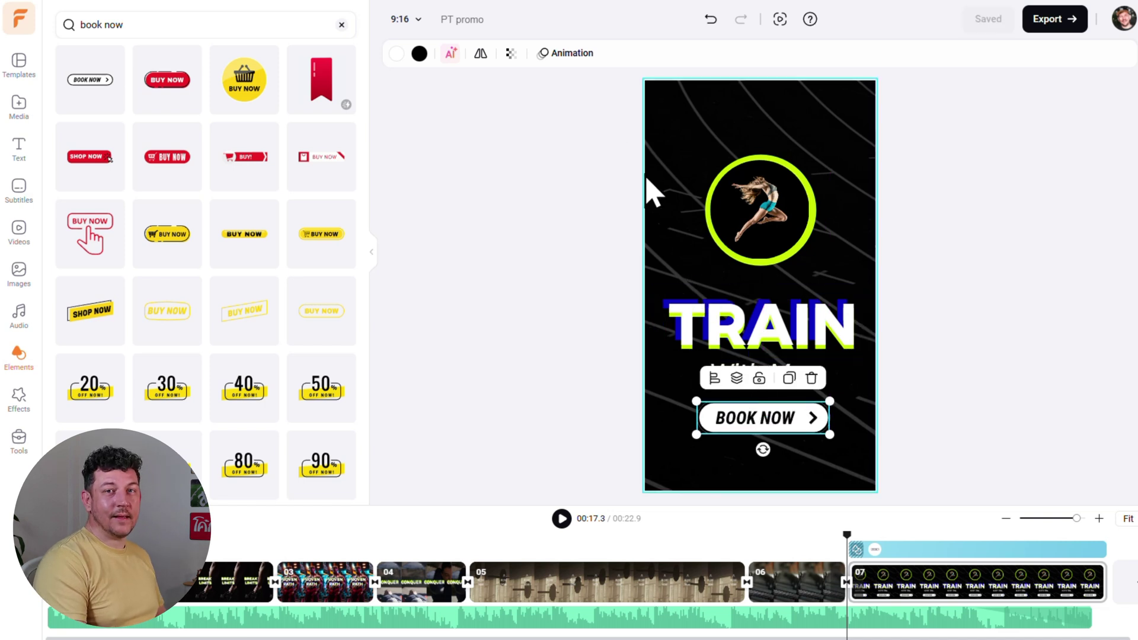
# Step: Give the BOOK NOW button the Pulse loop animation at a speed of 2.4x
pyautogui.click(560, 54)
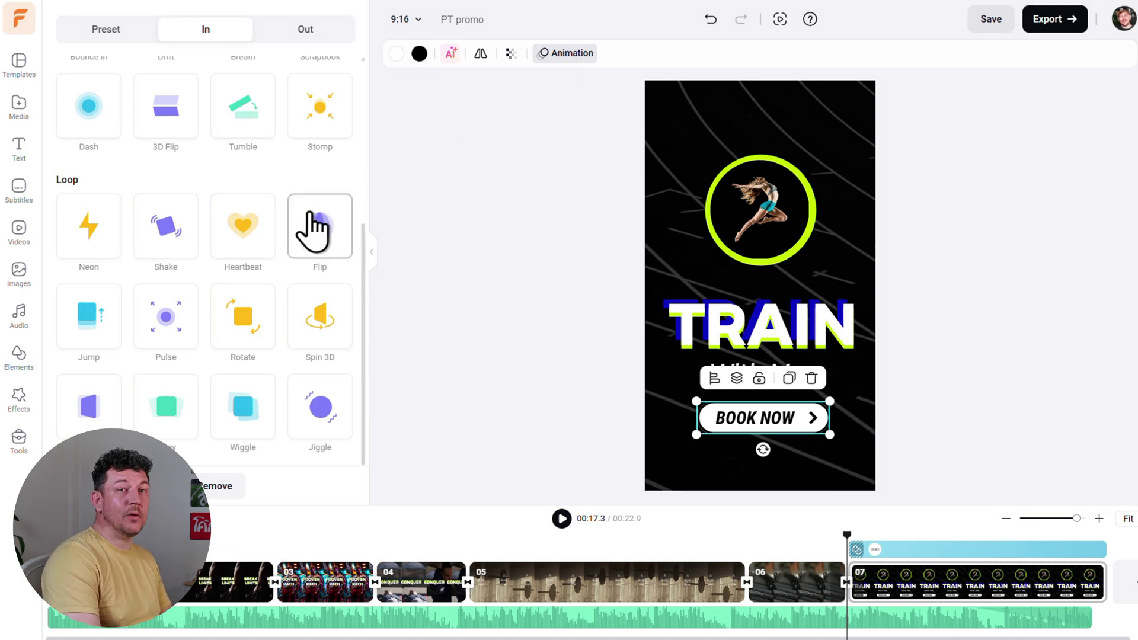
pyautogui.click(165, 313)
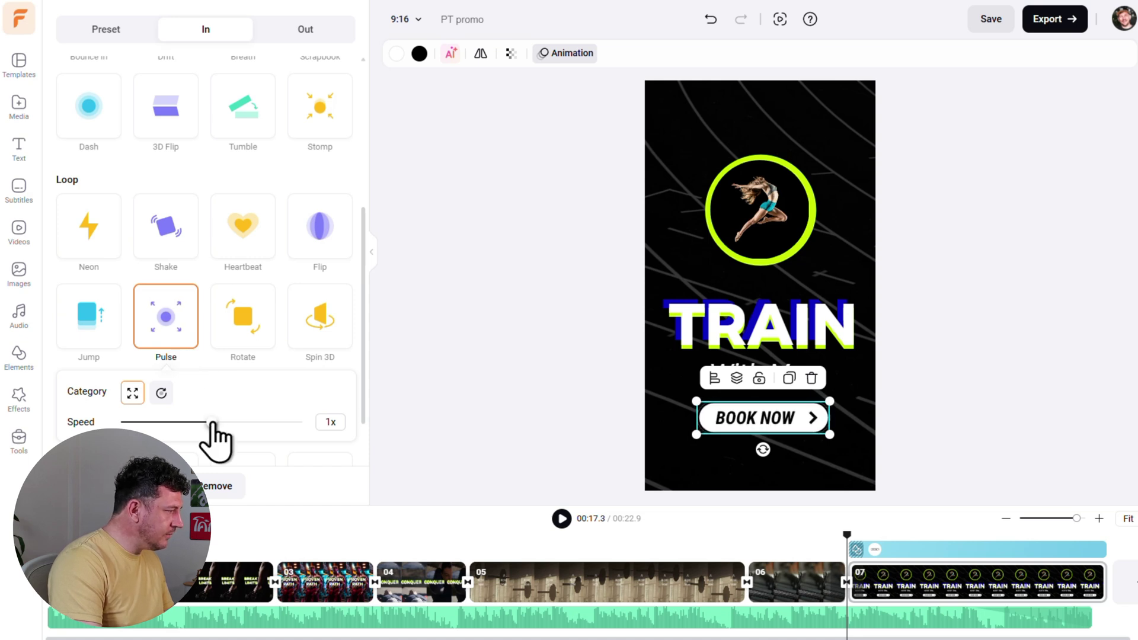
pyautogui.moveTo(211, 423); pyautogui.dragTo(243, 422)
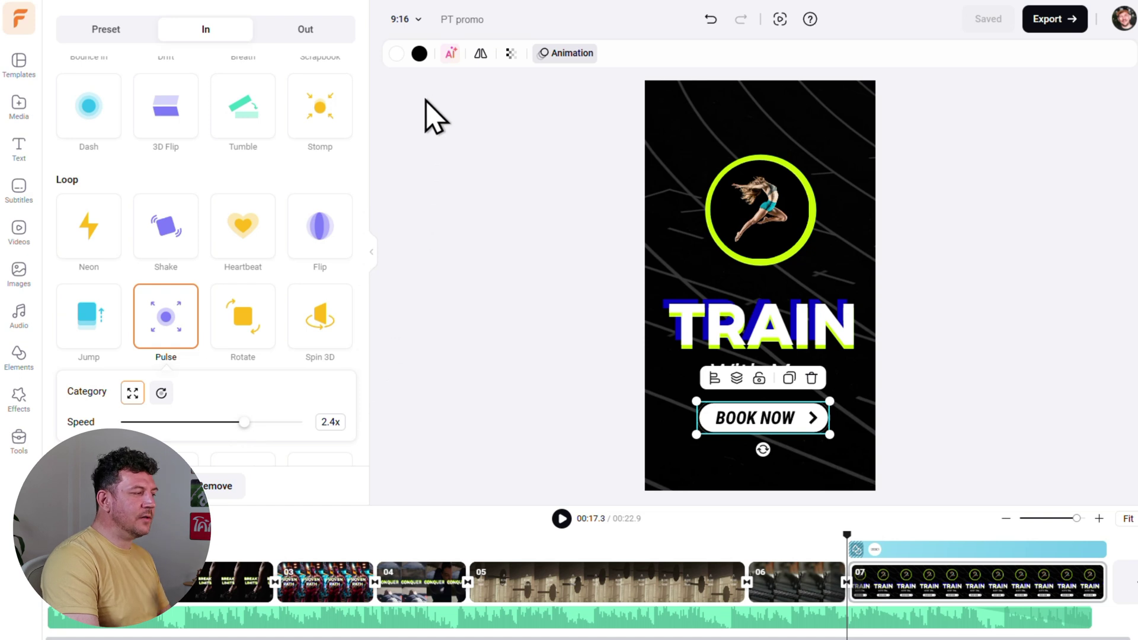
# Step: Change the BOOK NOW button's white fill to the lime green custom colour
pyautogui.click(396, 54)
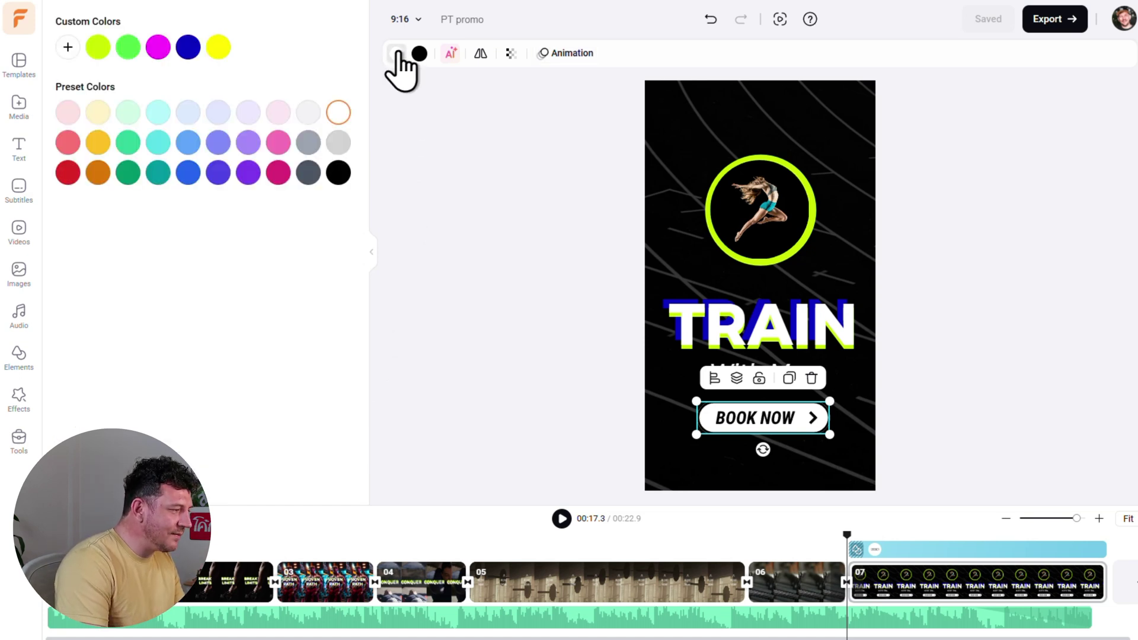
pyautogui.click(99, 50)
pyautogui.click(99, 51)
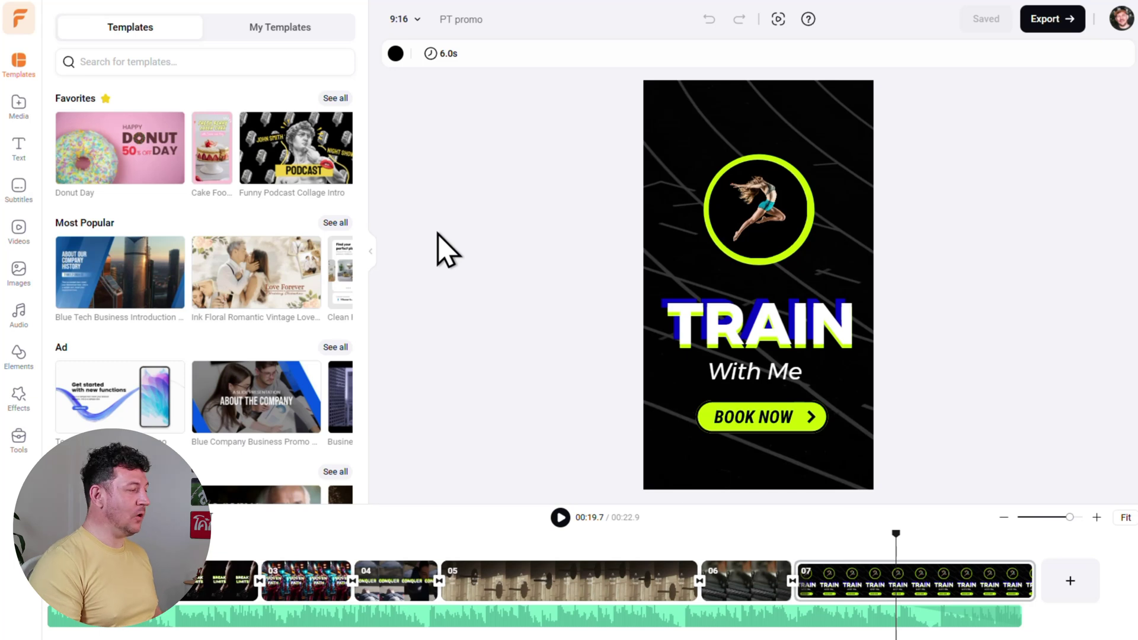
# Step: Look through the audio library's sound effects and music collections
pyautogui.click(19, 314)
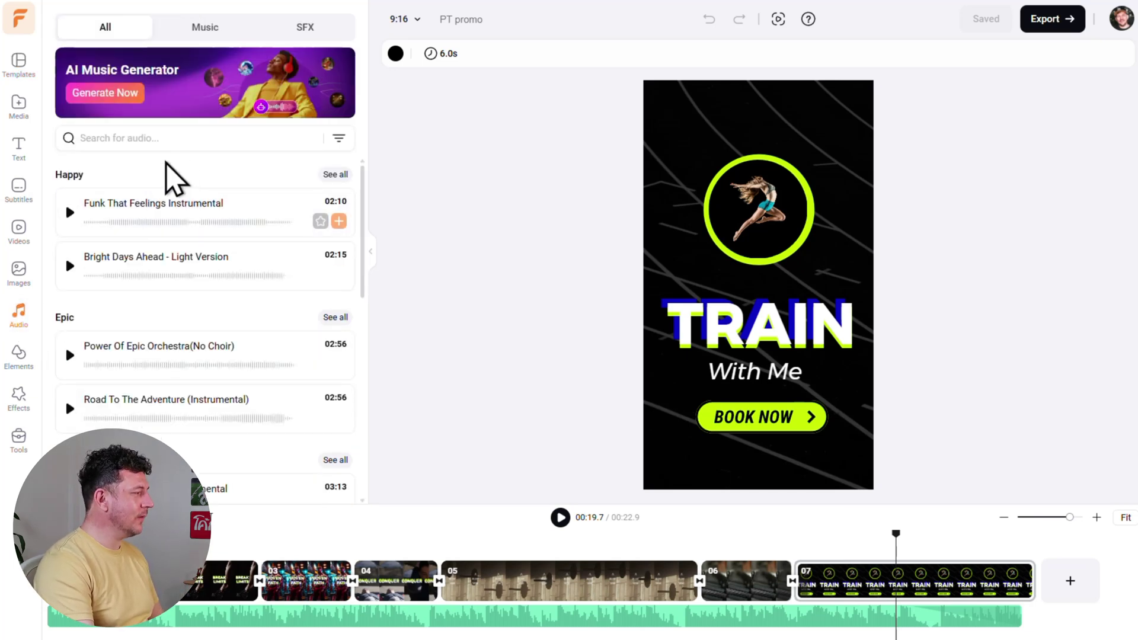
pyautogui.click(231, 27)
pyautogui.click(285, 34)
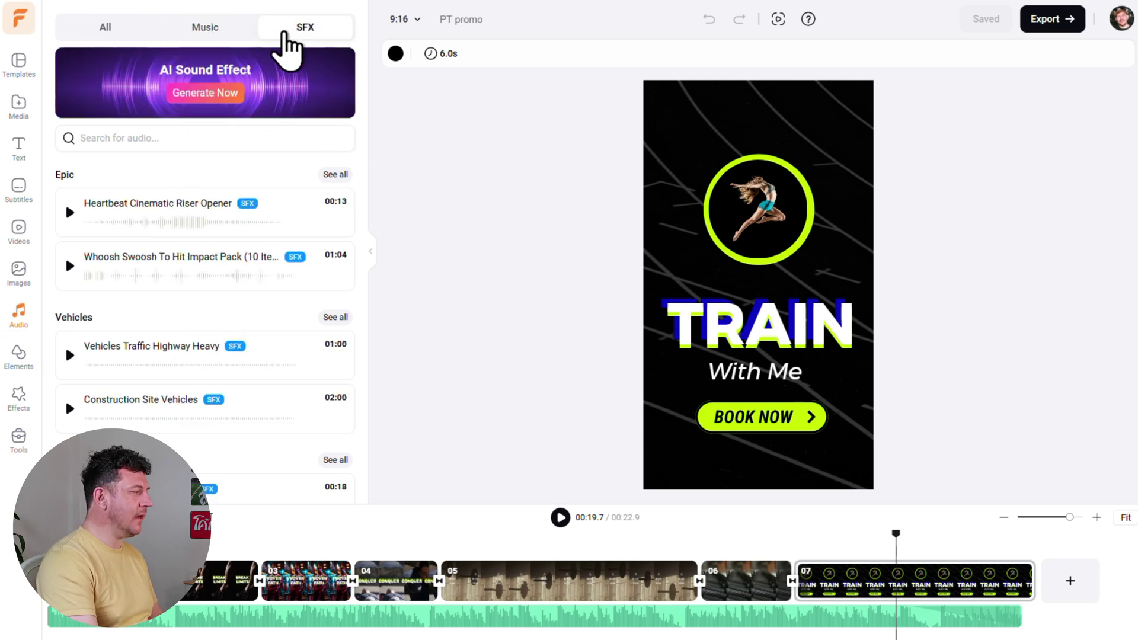
pyautogui.click(229, 34)
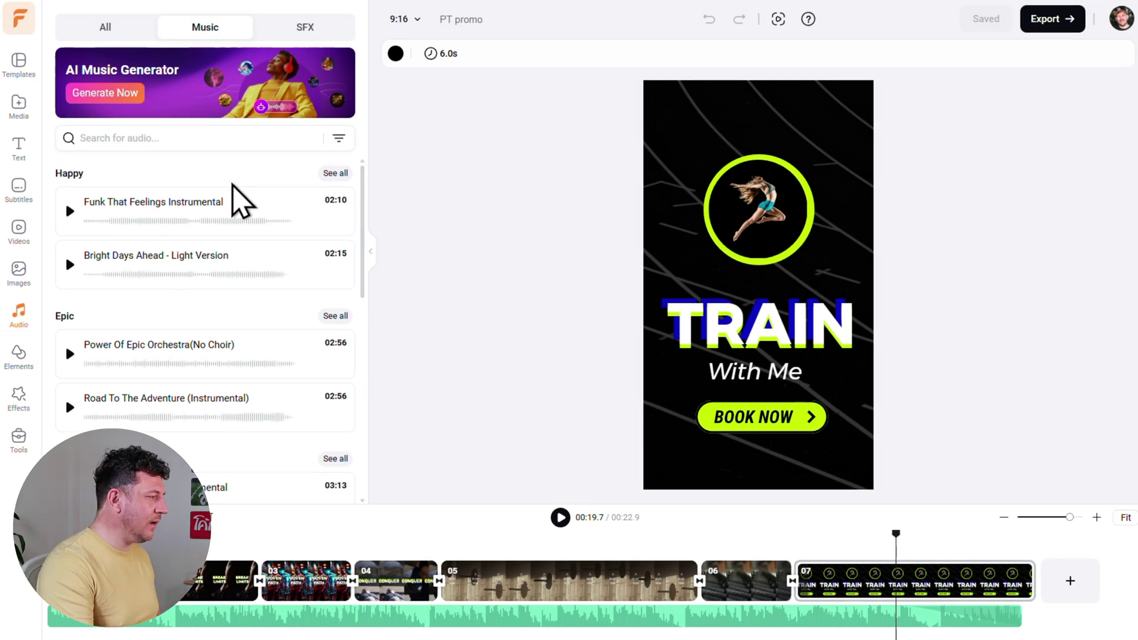
# Step: Filter the music library by the Epic mood and search it for "energy"
pyautogui.scroll(-3, 234, 198)
pyautogui.scroll(-1, 233, 185)
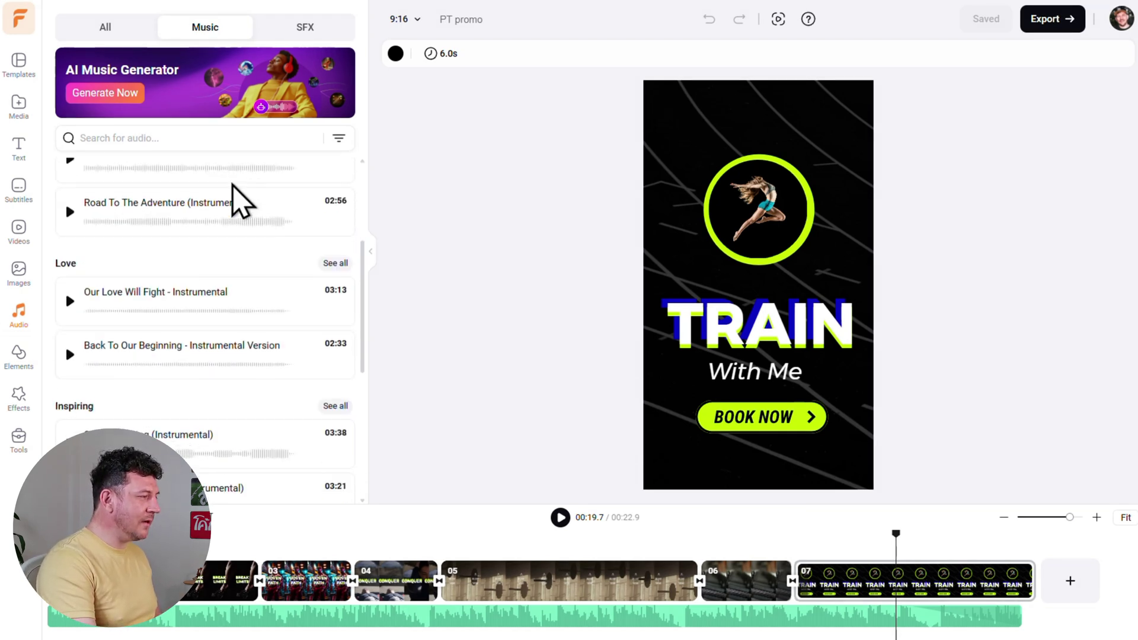
pyautogui.scroll(-1, 233, 185)
pyautogui.click(338, 139)
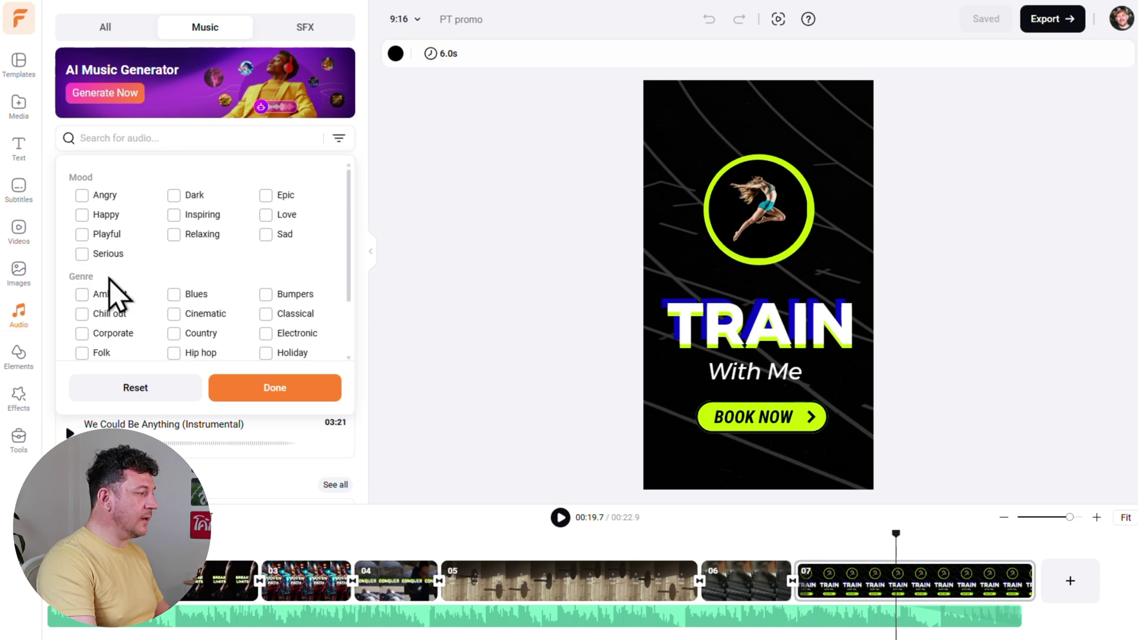
pyautogui.click(177, 142)
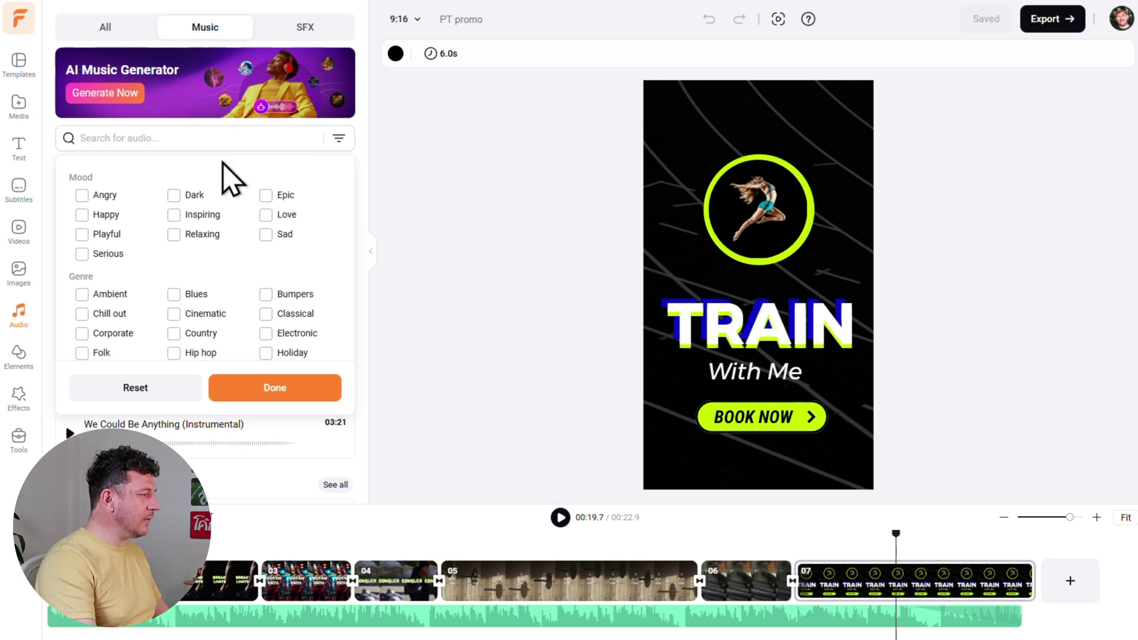
pyautogui.click(266, 196)
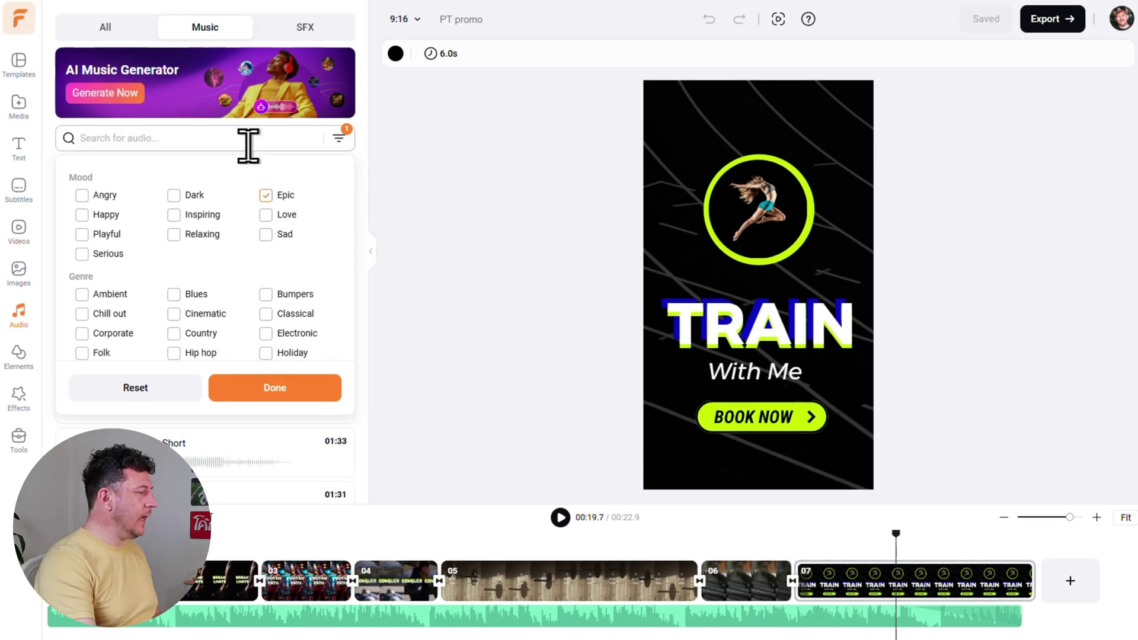
pyautogui.click(248, 142)
pyautogui.write('energy')
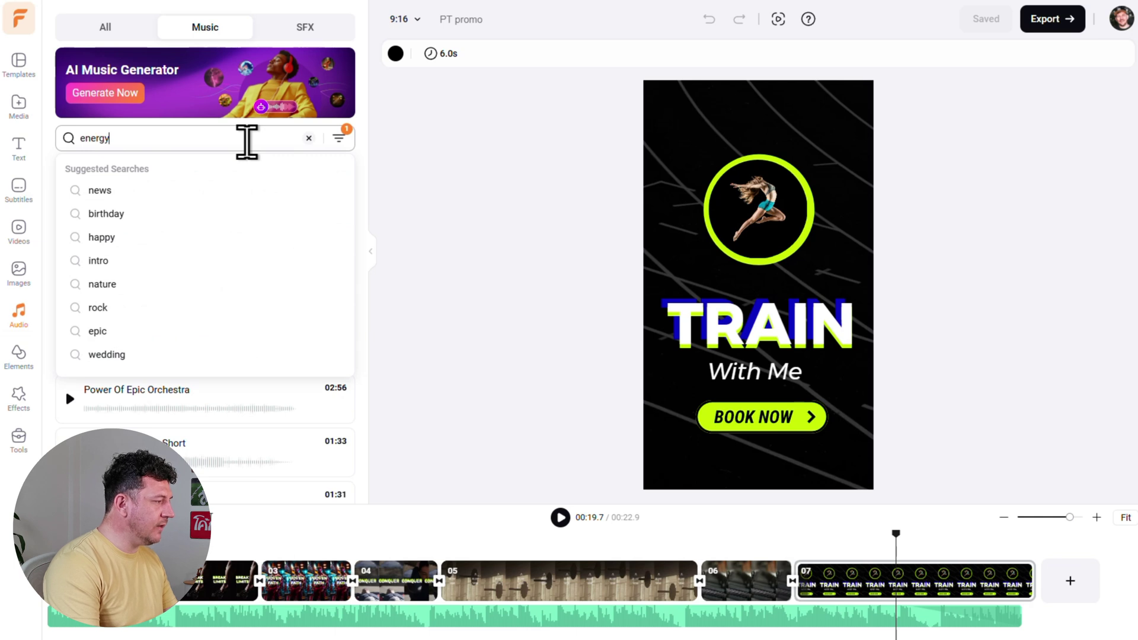
pyautogui.press('Return')
# Step: Preview the tracks Full Energy, Built Tough and Pump Up The Stadium from the search results
pyautogui.scroll(-1, 208, 283)
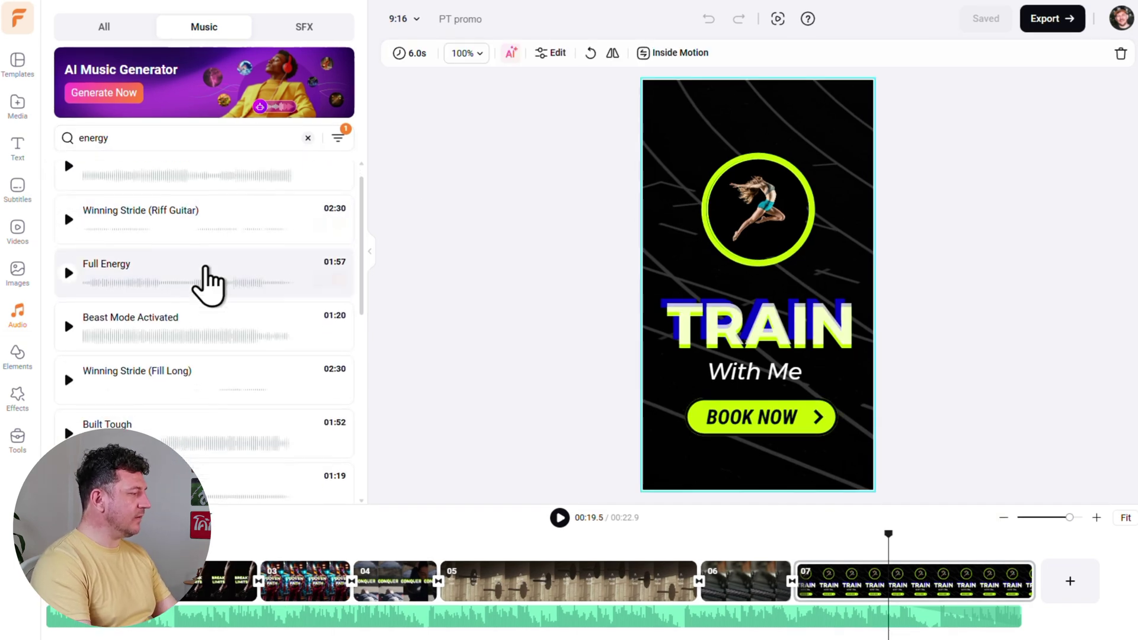
pyautogui.click(69, 227)
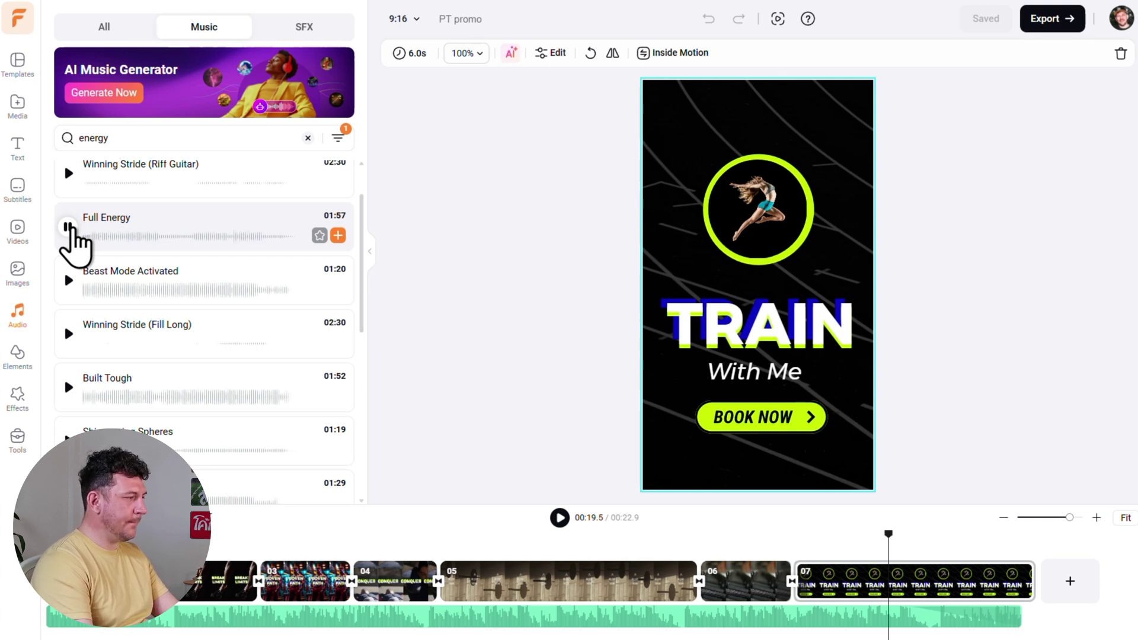
pyautogui.click(68, 227)
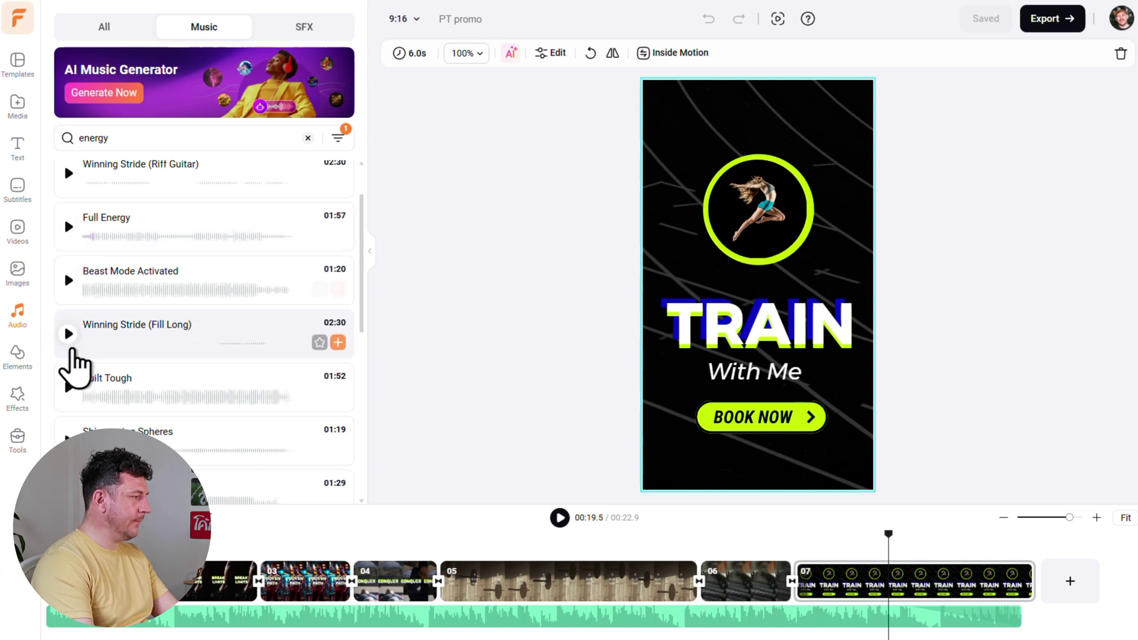
pyautogui.click(68, 387)
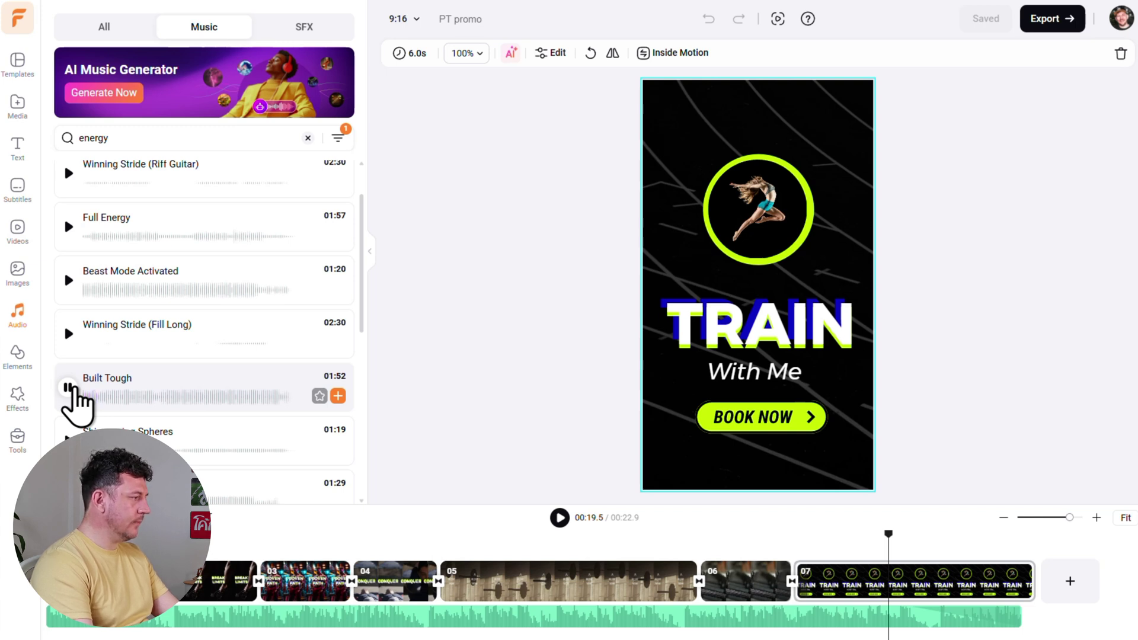
pyautogui.scroll(-2, 69, 397)
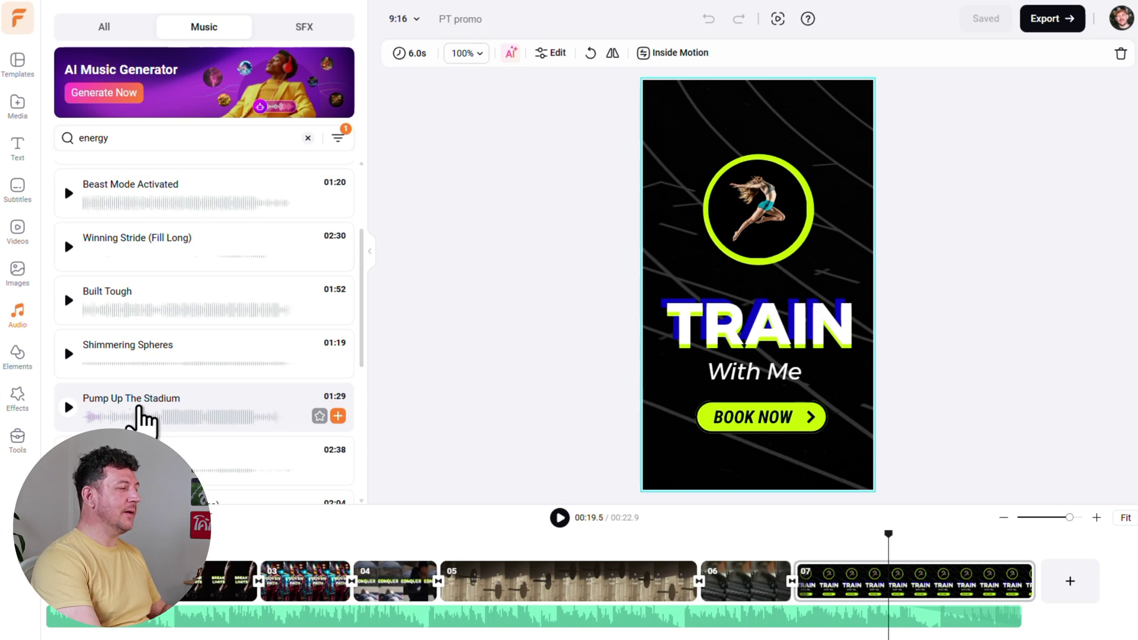
# Step: Add Pump Up The Stadium at the start of the timeline and delete the template's original music track
pyautogui.moveTo(138, 409); pyautogui.dragTo(54, 622)
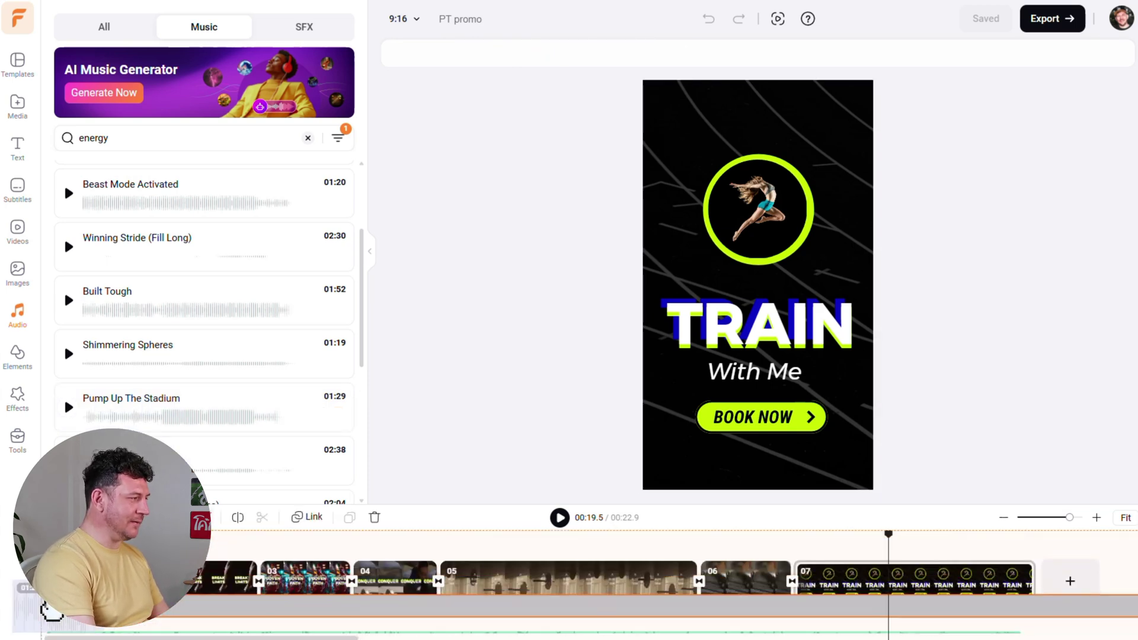
pyautogui.click(589, 619)
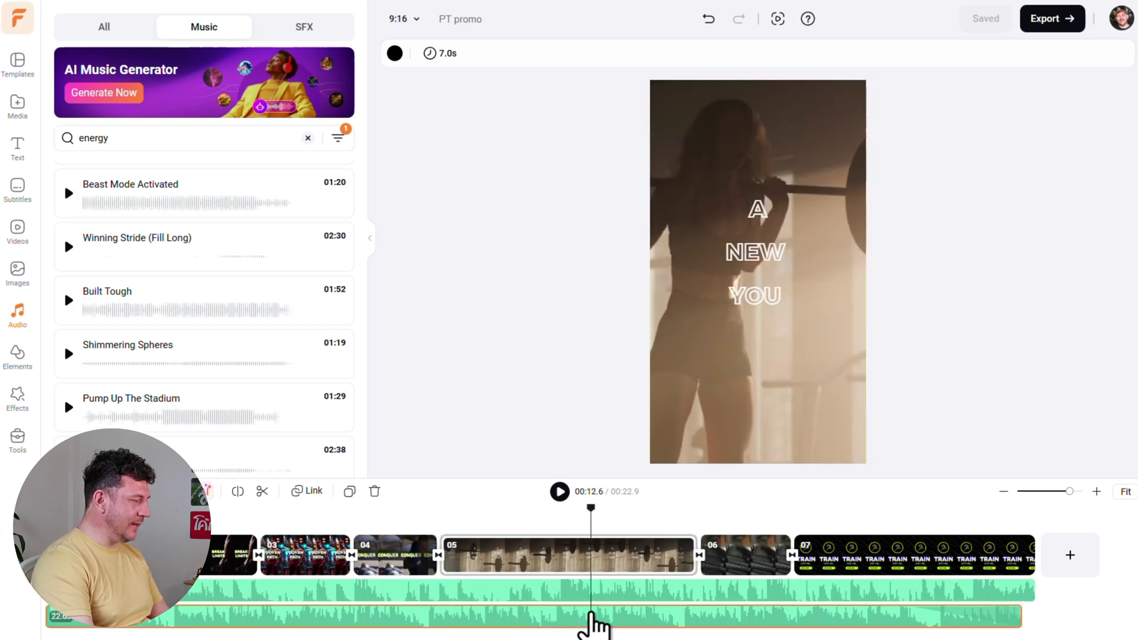
pyautogui.click(375, 491)
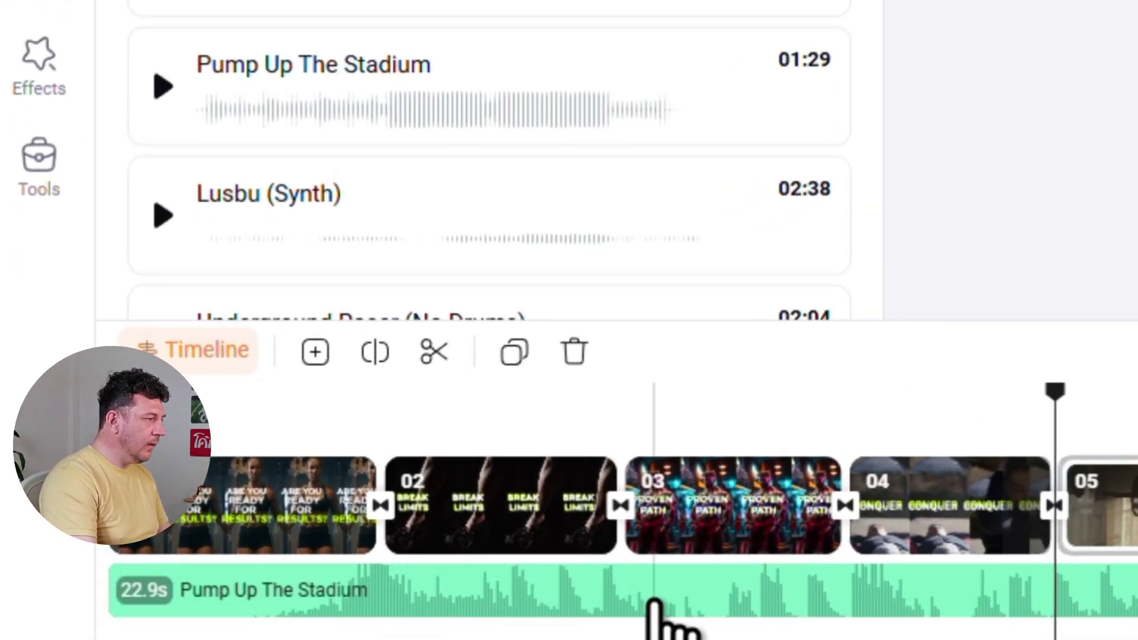
# Step: Trim about 2.2 s off the beginning of Pump Up The Stadium and refit it from the timeline start to 00:22.9
pyautogui.click(115, 593)
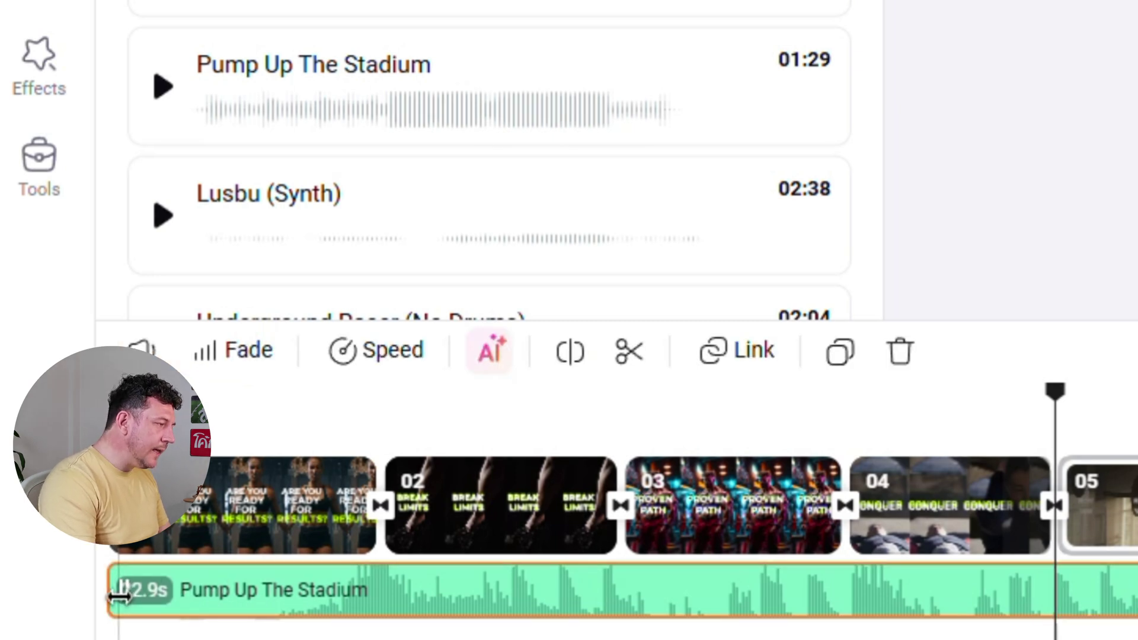
pyautogui.moveTo(119, 596); pyautogui.dragTo(355, 601)
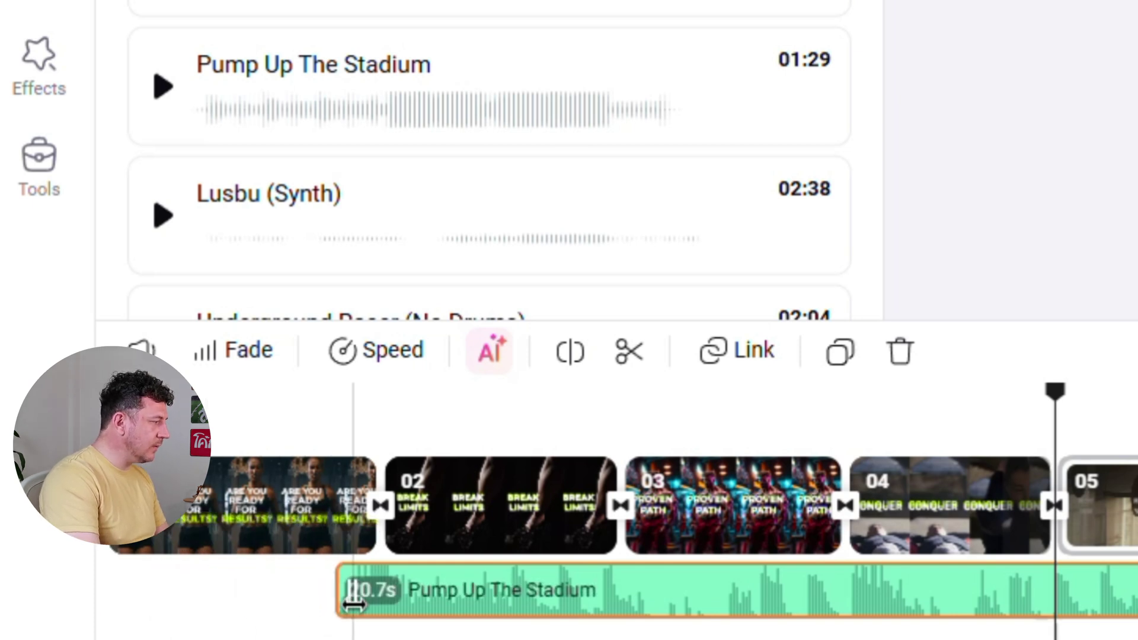
pyautogui.moveTo(623, 597); pyautogui.dragTo(376, 605)
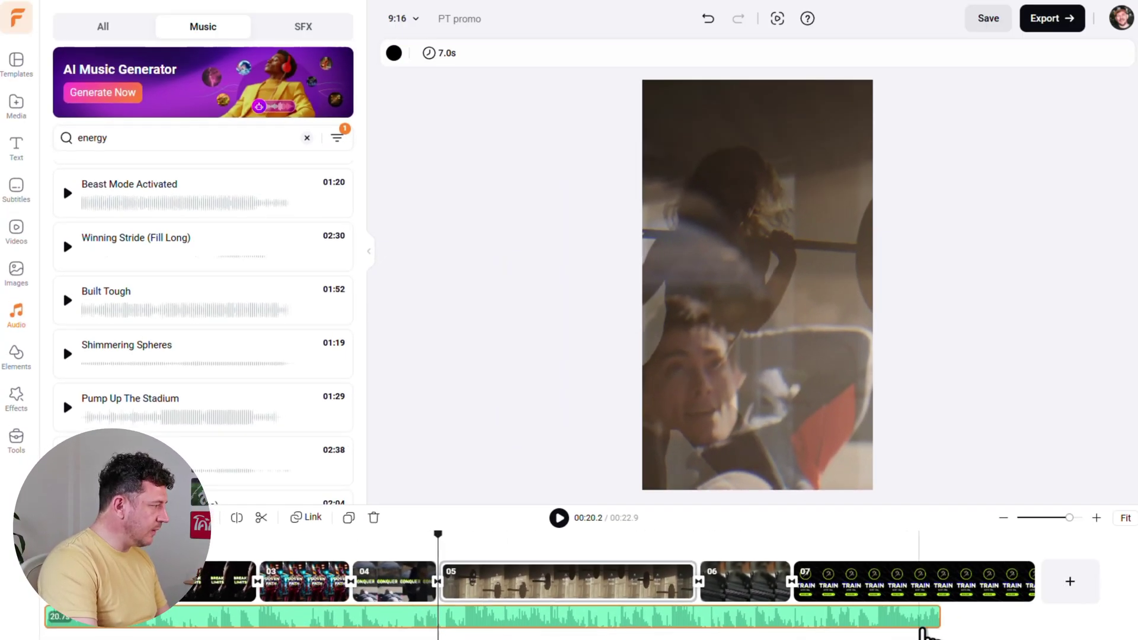
pyautogui.moveTo(939, 616); pyautogui.dragTo(1036, 617)
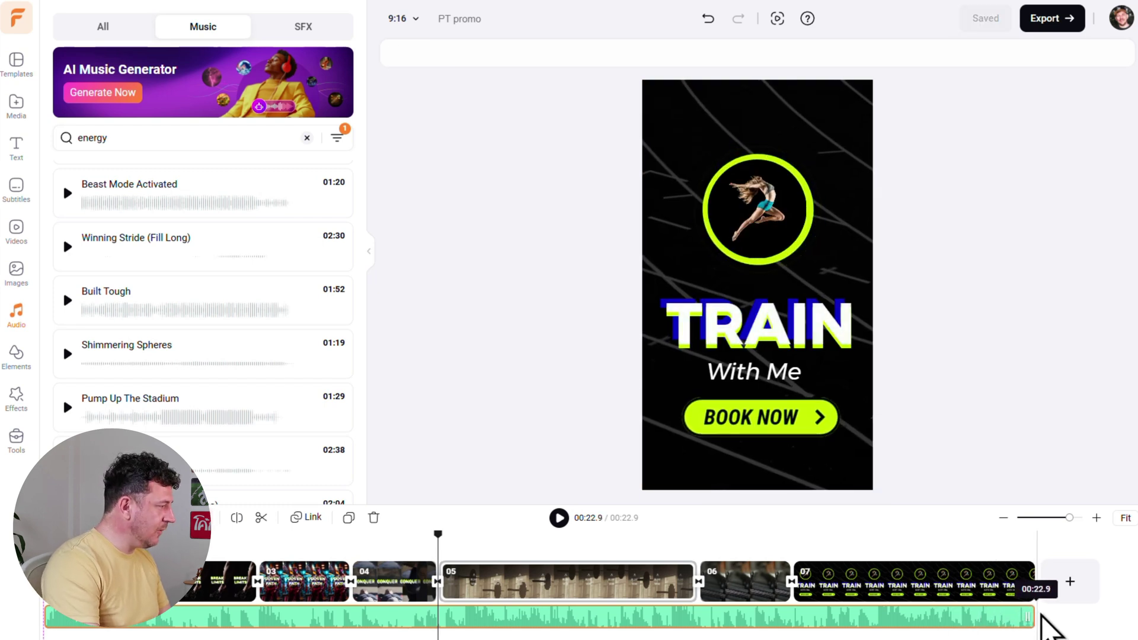
# Step: Lower the volume of the Pump Up The Stadium track and give it a short fade-in and fade-out
pyautogui.rightClick(847, 610)
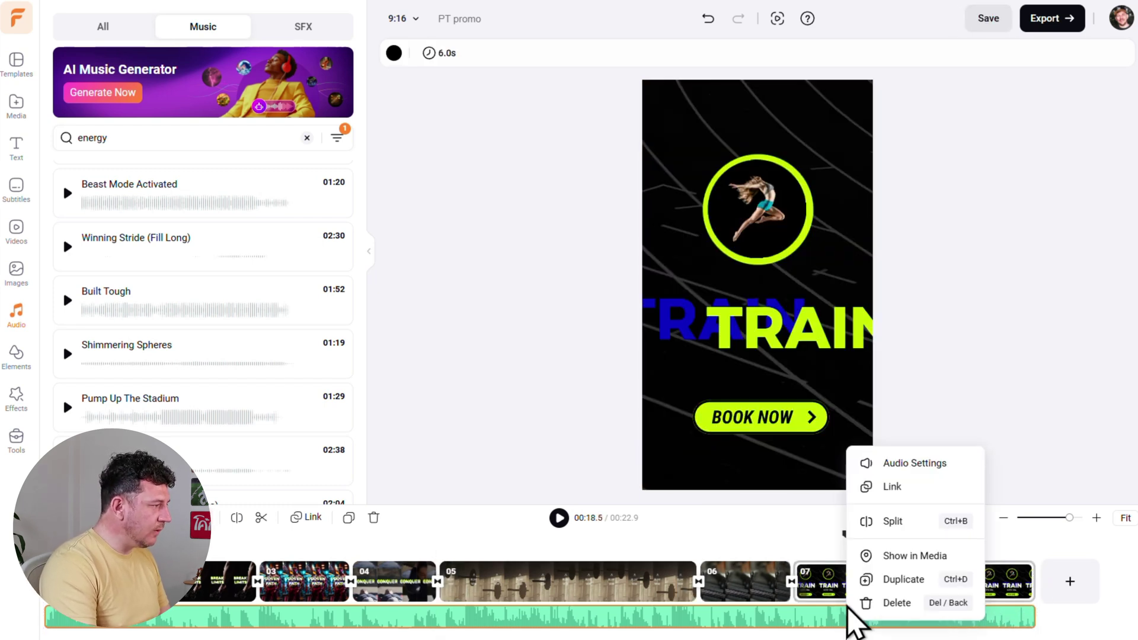
pyautogui.click(915, 465)
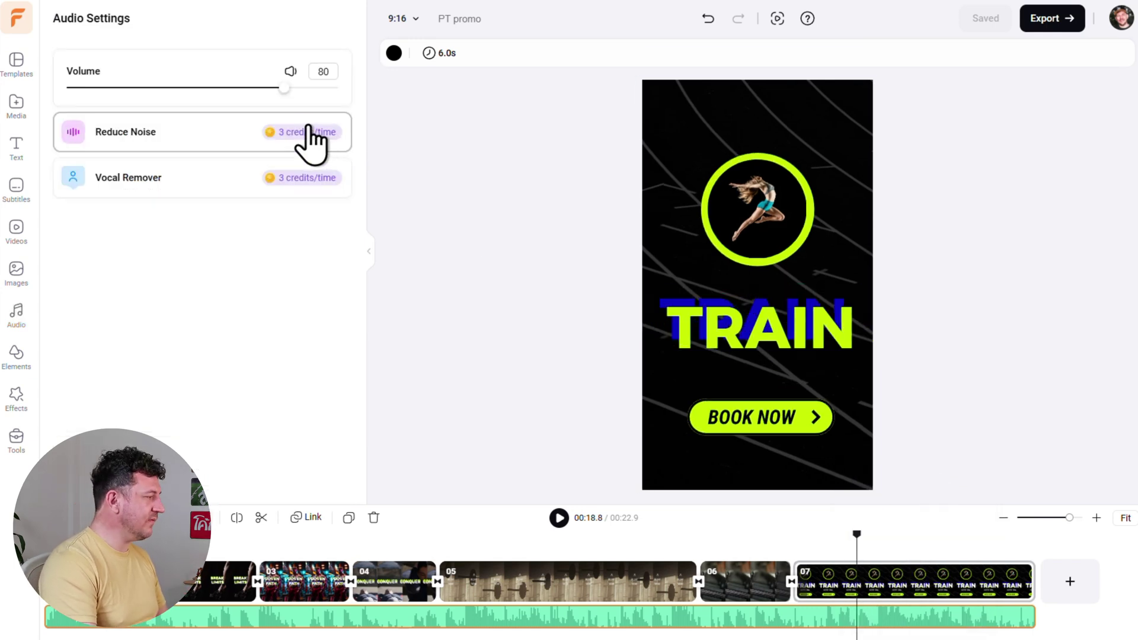
pyautogui.moveTo(284, 88); pyautogui.dragTo(237, 88)
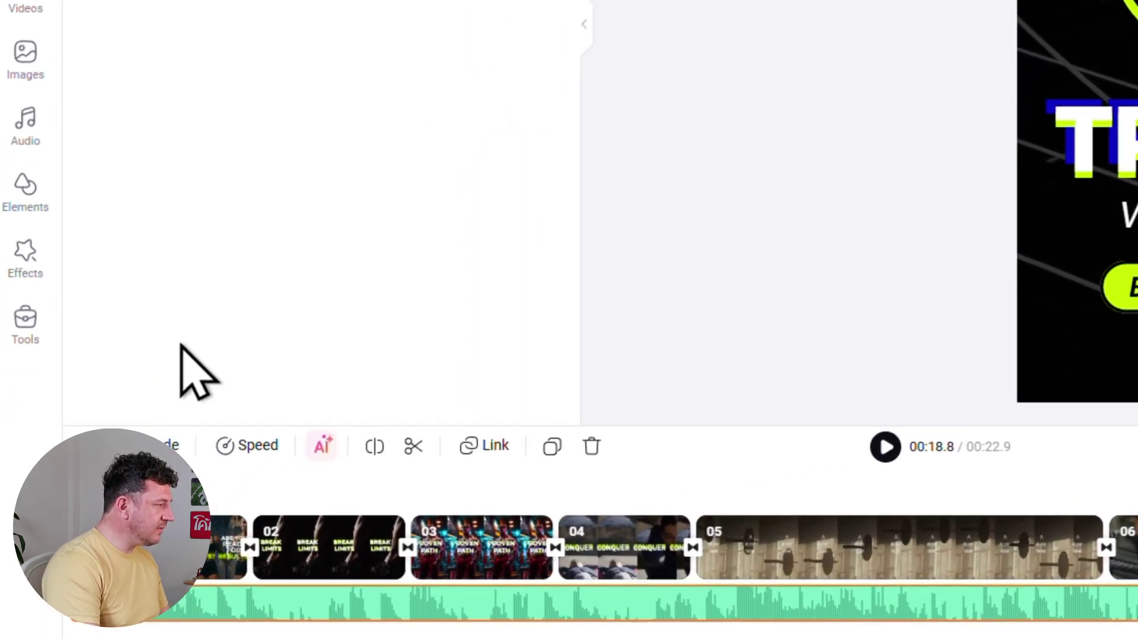
pyautogui.click(121, 496)
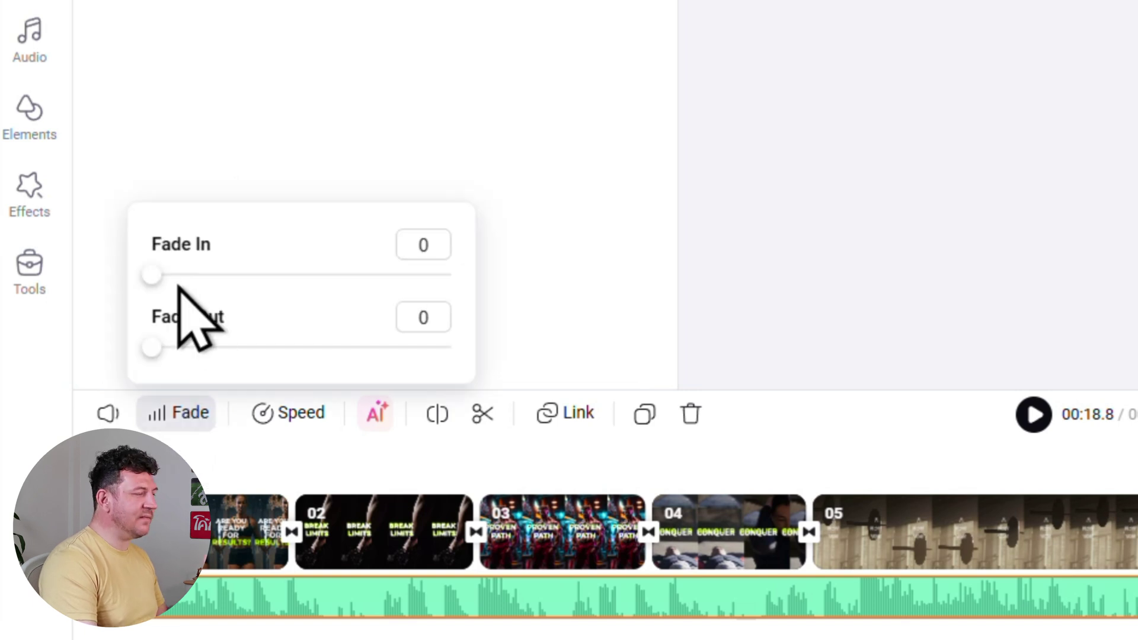
pyautogui.moveTo(152, 274); pyautogui.dragTo(182, 274)
pyautogui.moveTo(153, 348); pyautogui.dragTo(178, 348)
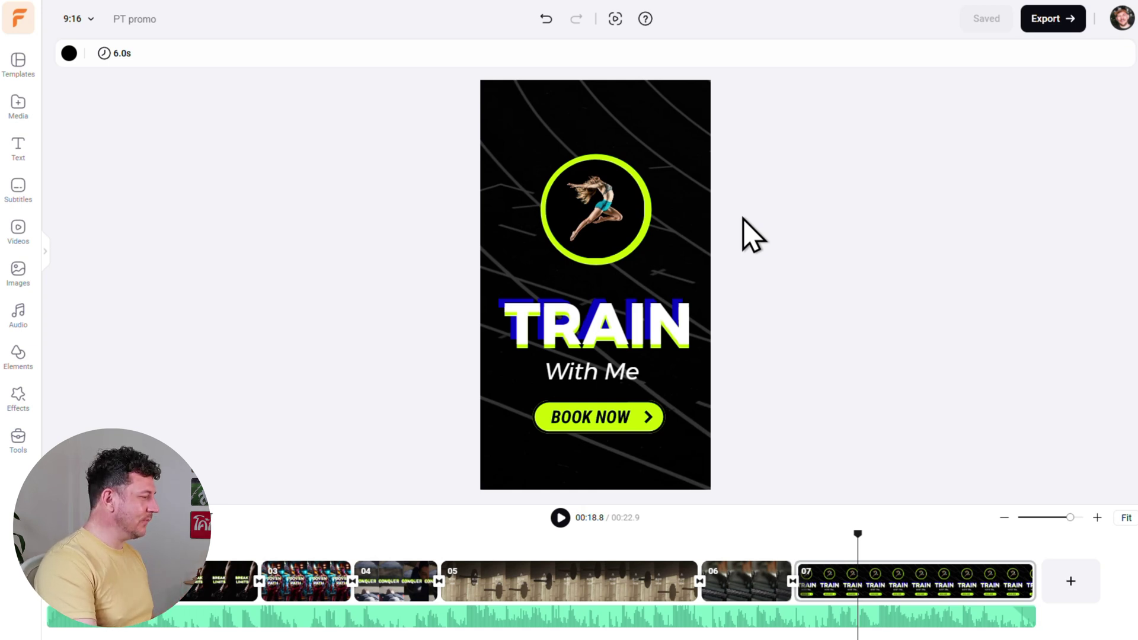
# Step: Leave the editor for the FlexClip home page and open the AI Clothes Changer from the AI image tools
pyautogui.click(23, 30)
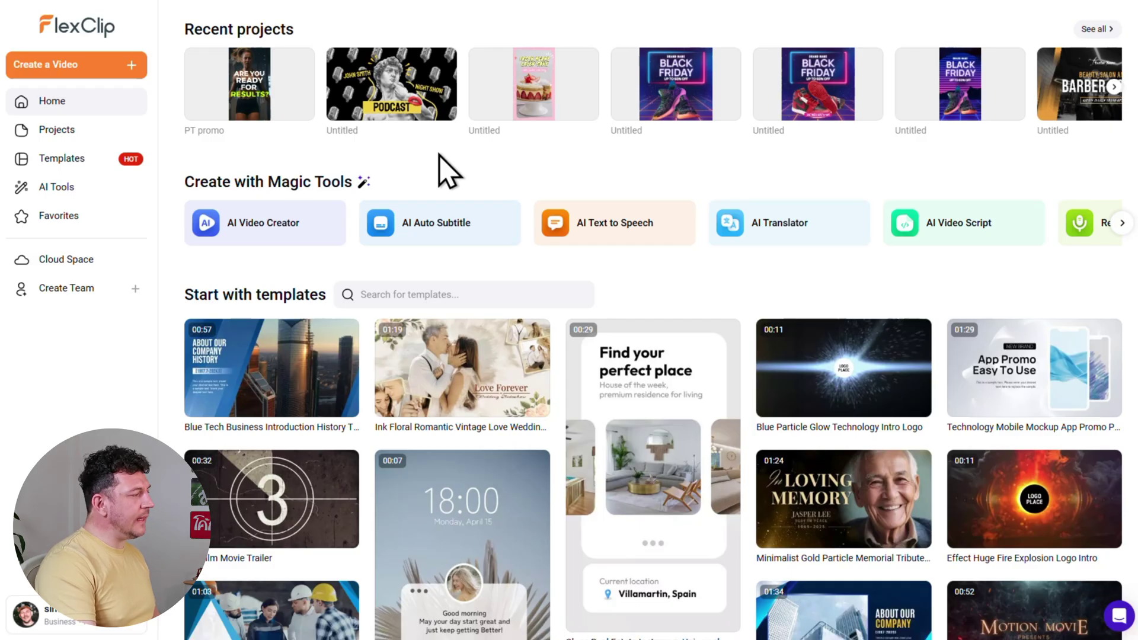
pyautogui.click(106, 188)
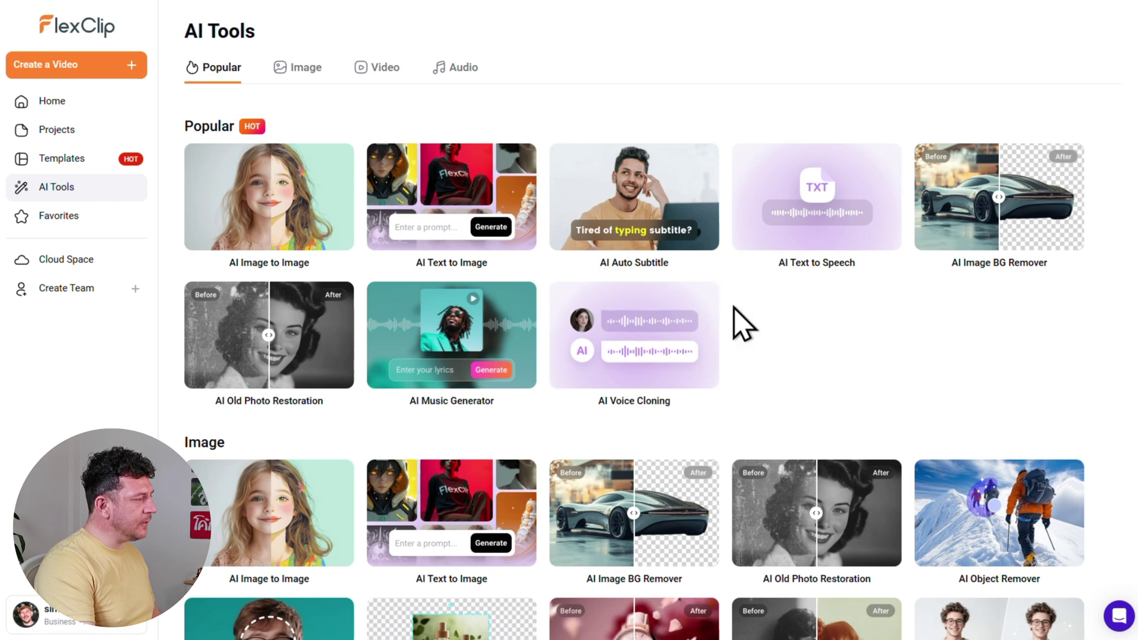
pyautogui.scroll(-2, 750, 317)
pyautogui.scroll(-5, 757, 332)
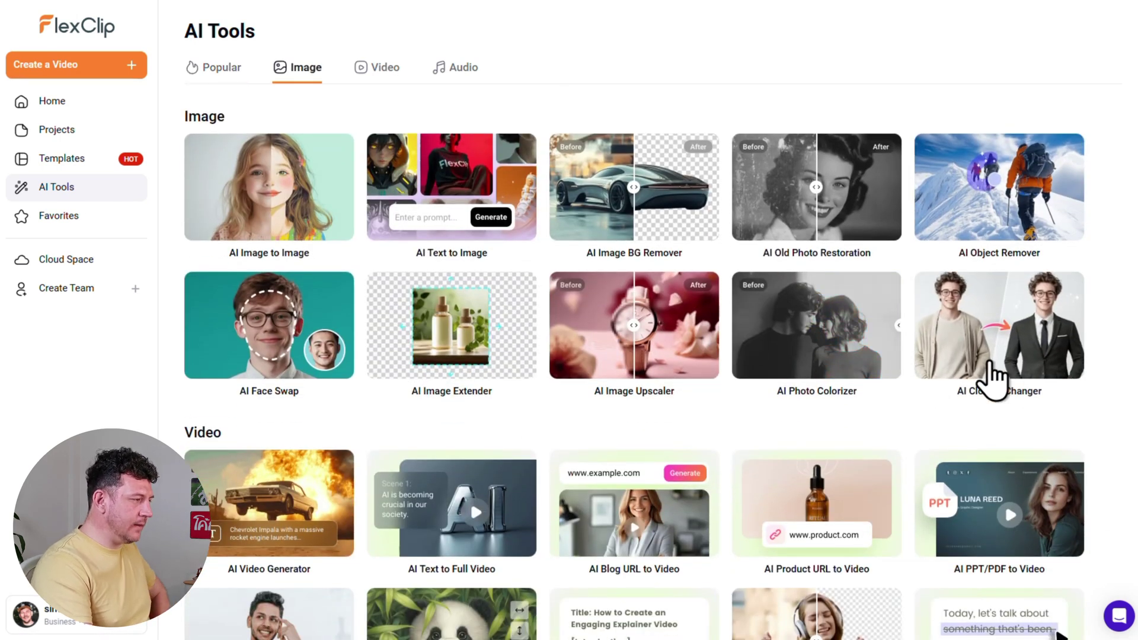
pyautogui.click(1015, 330)
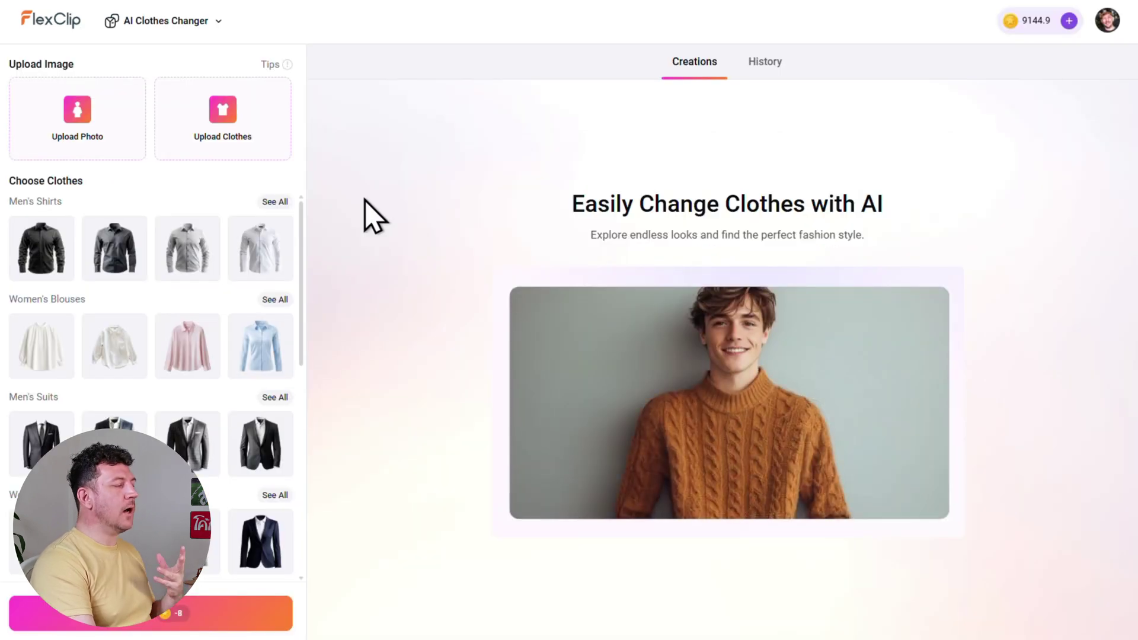
# Step: Upload the trainer's photo and generate a version wearing the pink and navy long-sleeved sports top from the Men | Others clothes
pyautogui.click(105, 139)
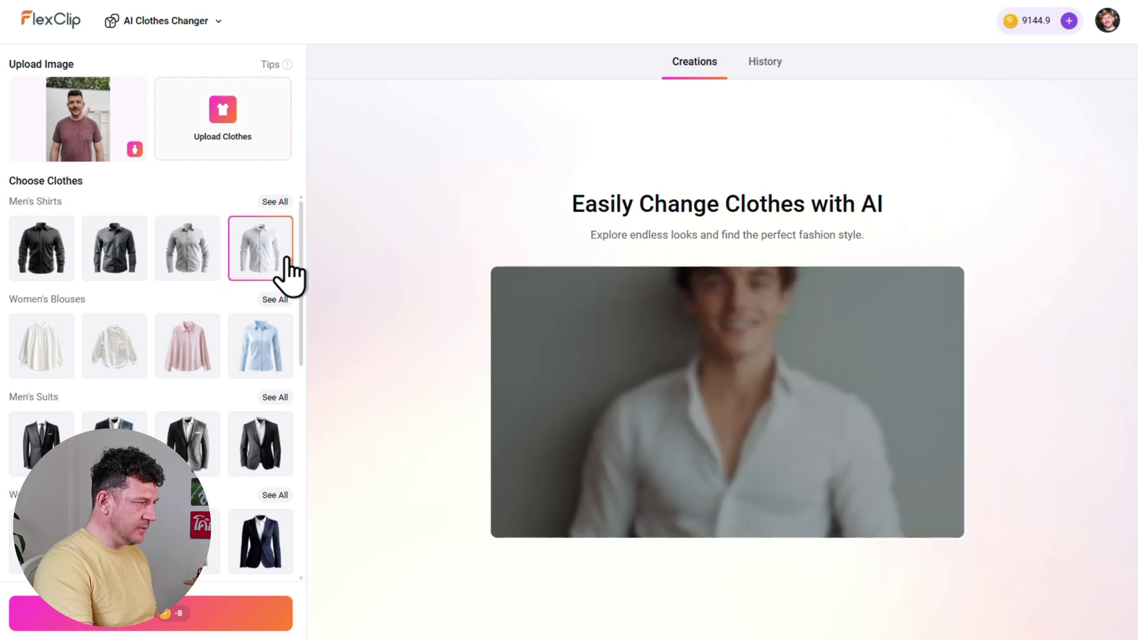
pyautogui.scroll(-2, 288, 270)
pyautogui.scroll(-4, 287, 273)
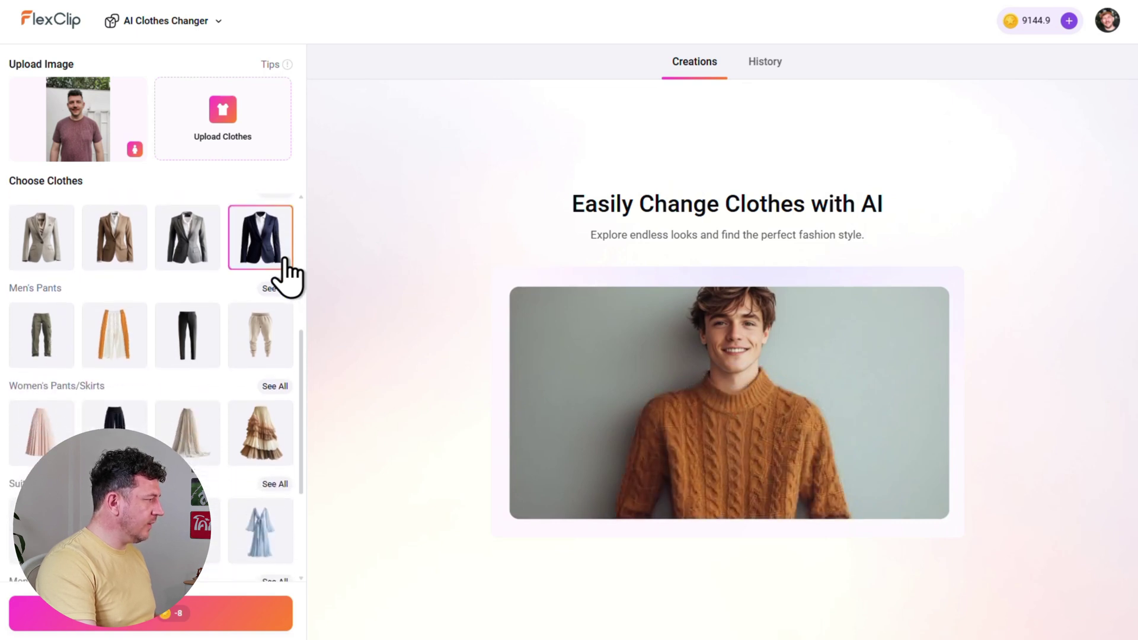
pyautogui.scroll(-3, 288, 272)
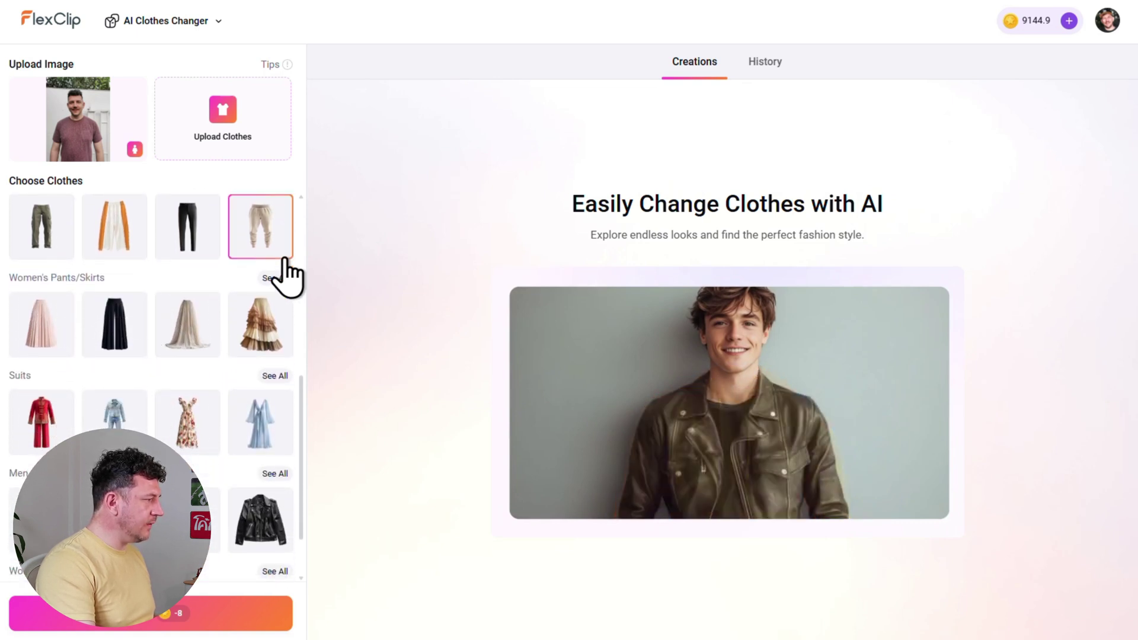
pyautogui.click(275, 474)
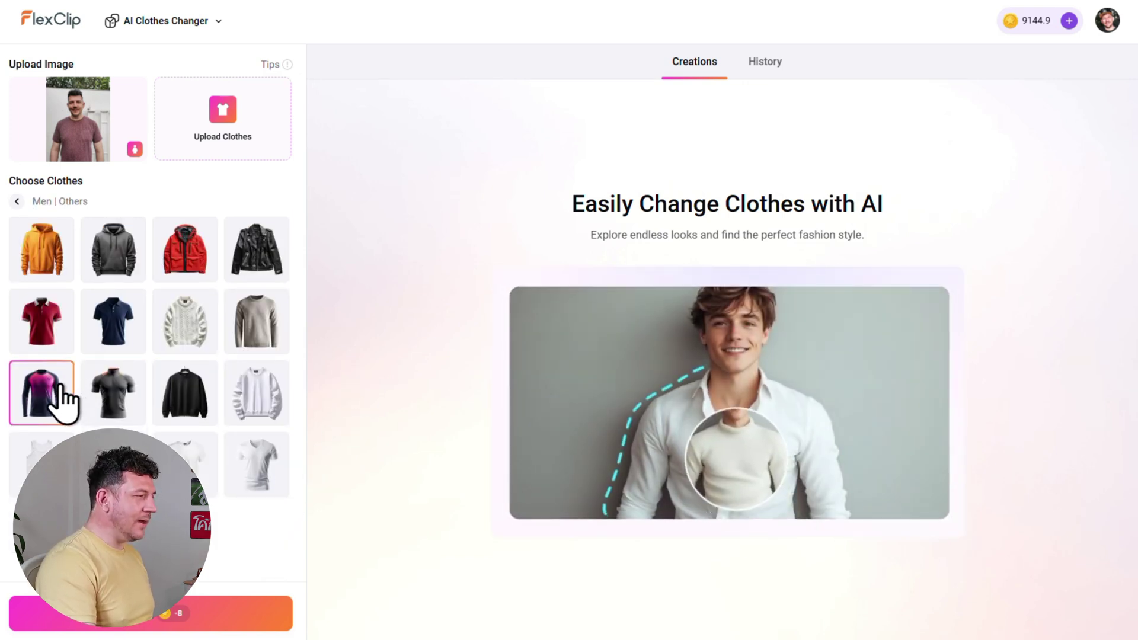
pyautogui.click(63, 403)
pyautogui.click(225, 611)
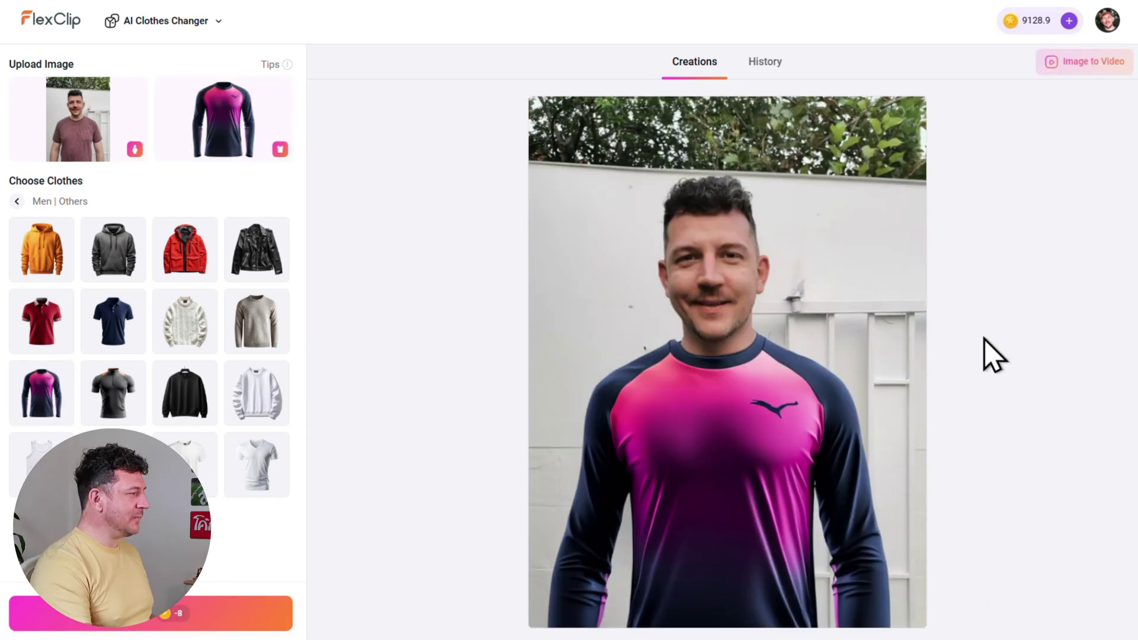
pyautogui.click(860, 327)
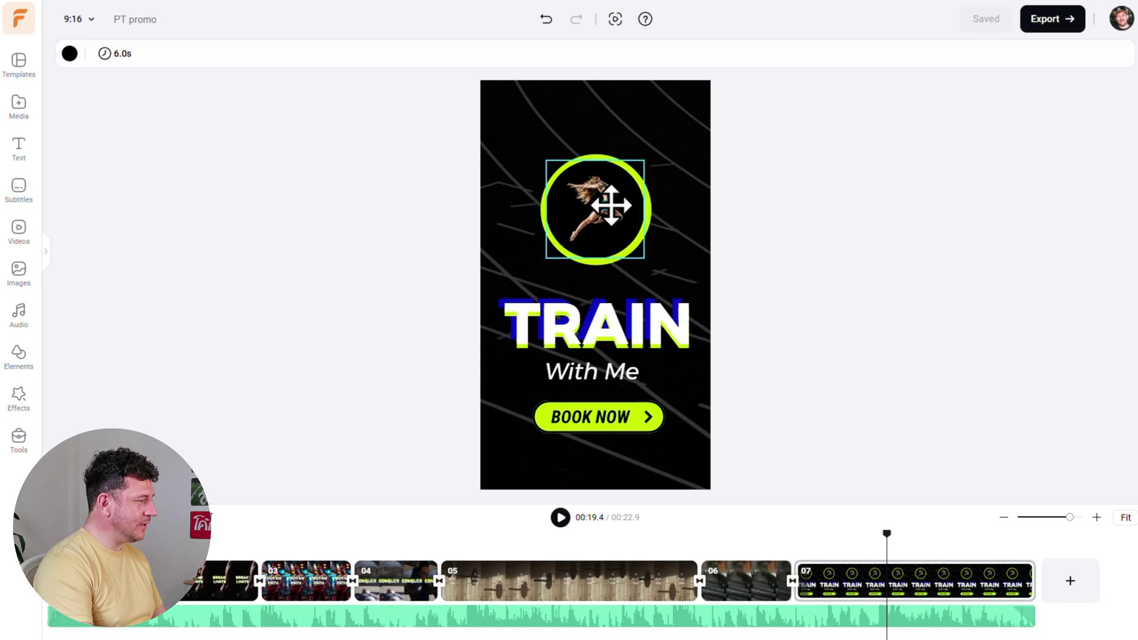
# Step: Replace the circular picture in scene 07 of the PT promo with the image file "Made with FlexClip AI-2025-06-24T161922"
pyautogui.click(611, 205)
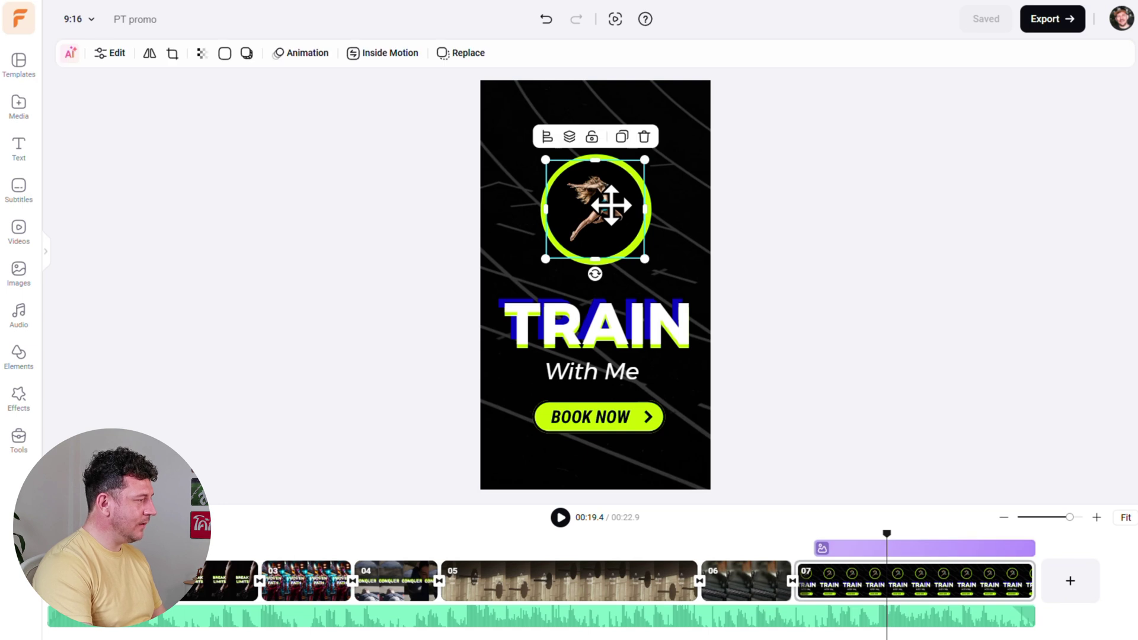
pyautogui.click(468, 55)
pyautogui.click(160, 76)
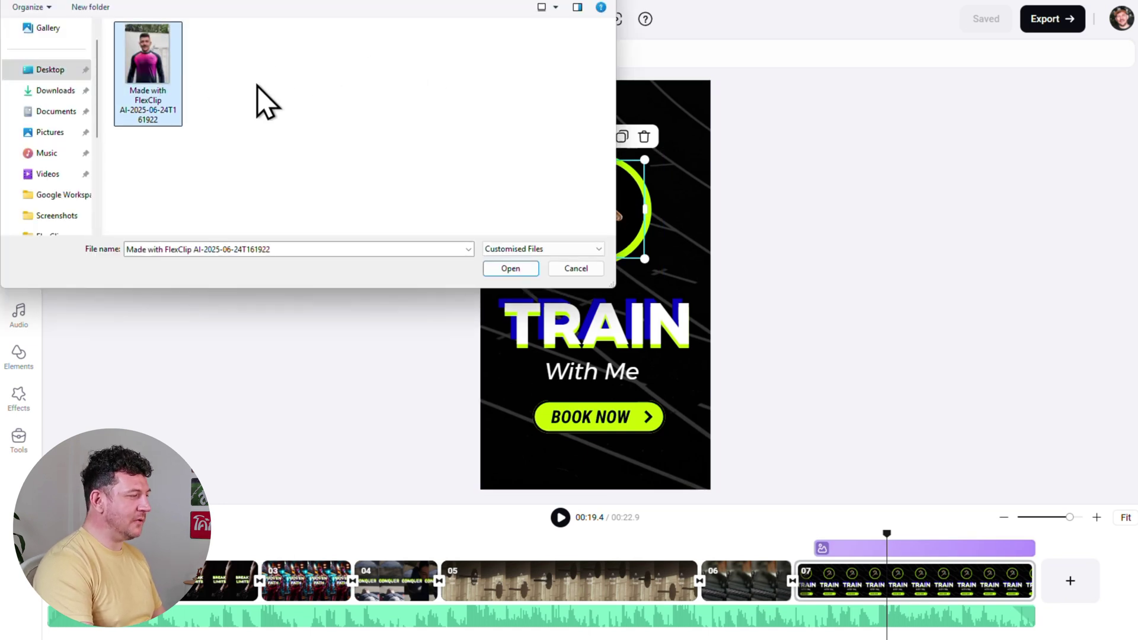
pyautogui.click(511, 268)
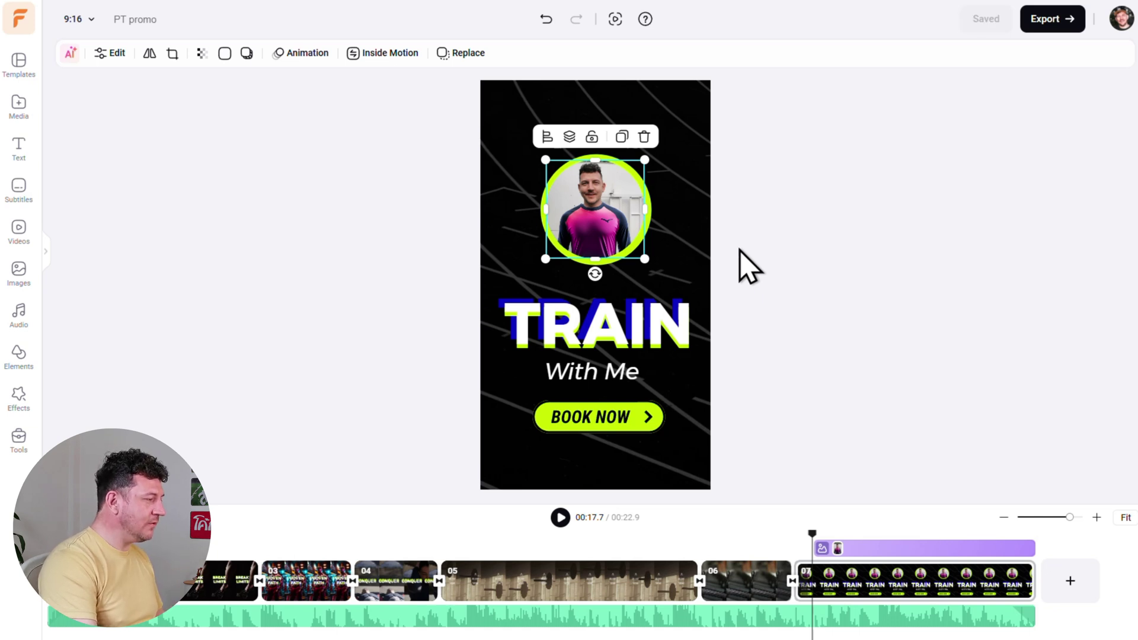
# Step: Remove the background from the trainer's circular photo in scene 07 with AI Image BG Remover and apply the cutout
pyautogui.click(71, 54)
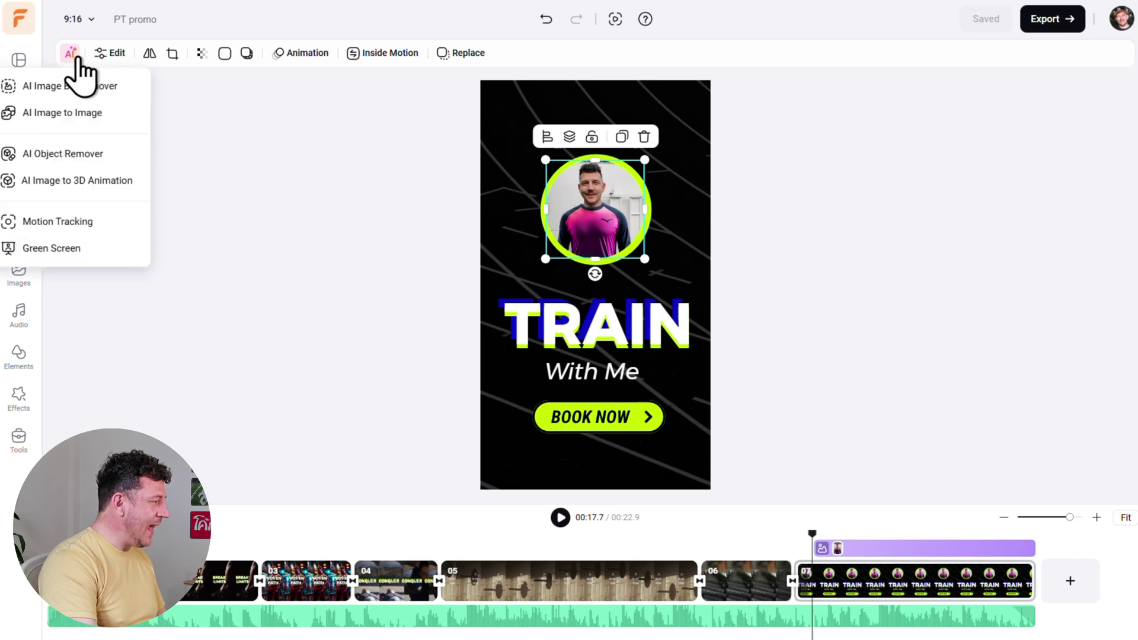
pyautogui.click(70, 86)
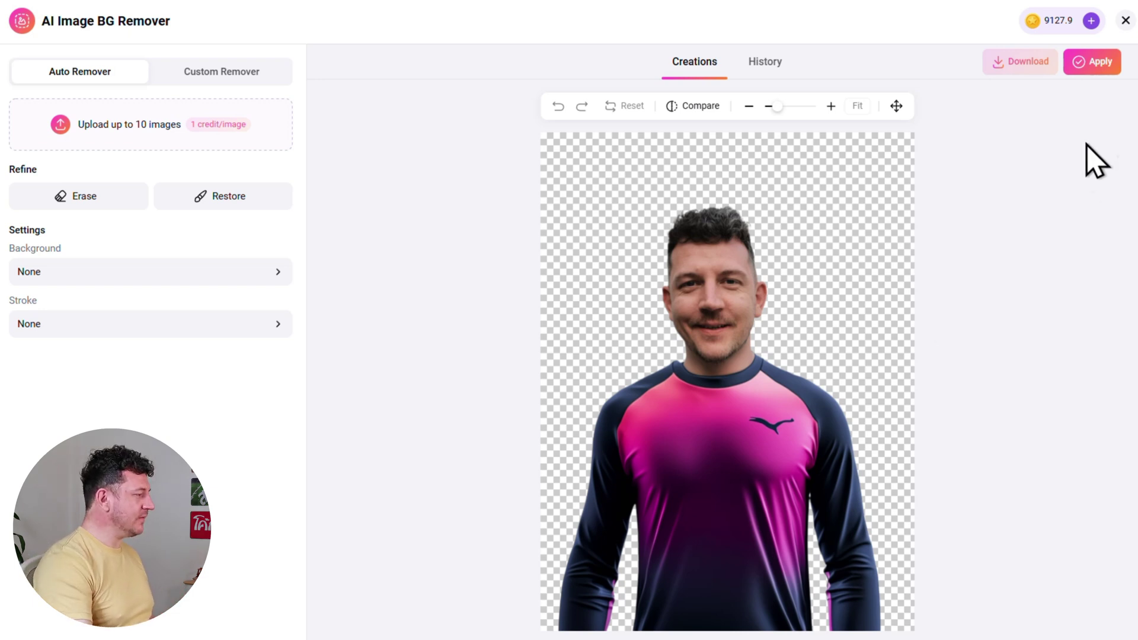
pyautogui.click(1100, 66)
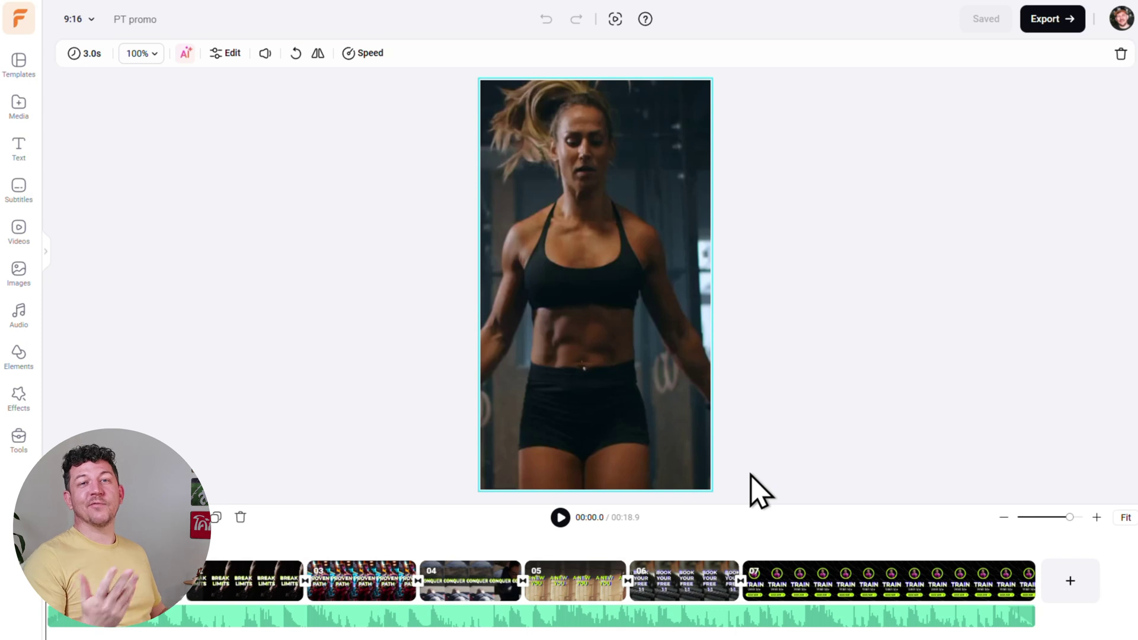
# Step: Play the PT promo through from the start, and export it as a 4K video at 30fps in High Quality
pyautogui.click(560, 518)
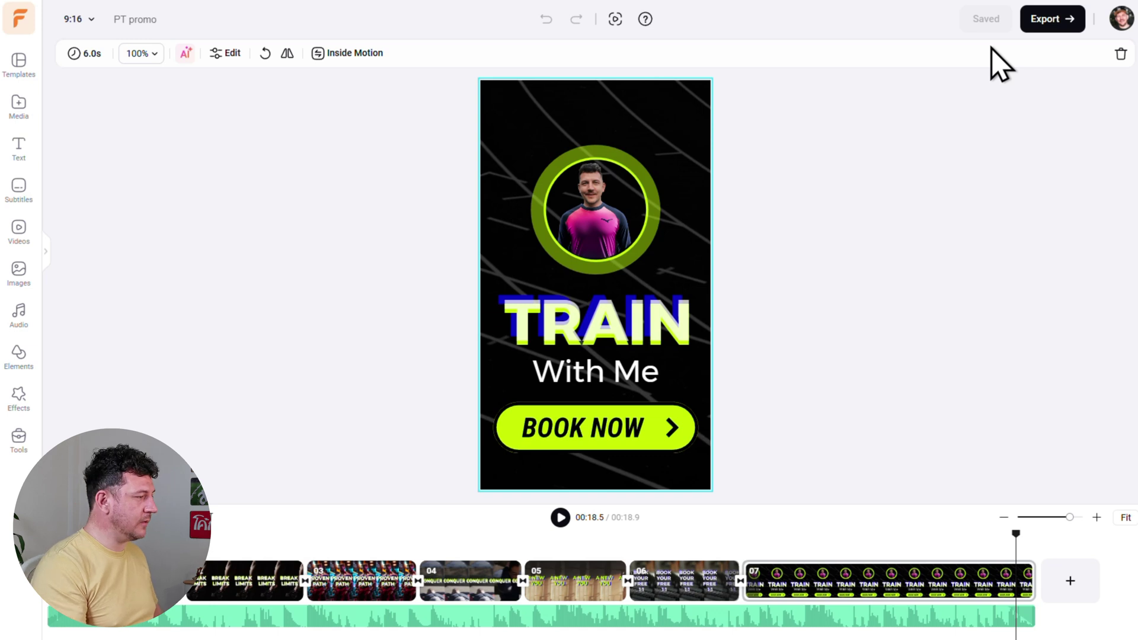
pyautogui.click(1061, 24)
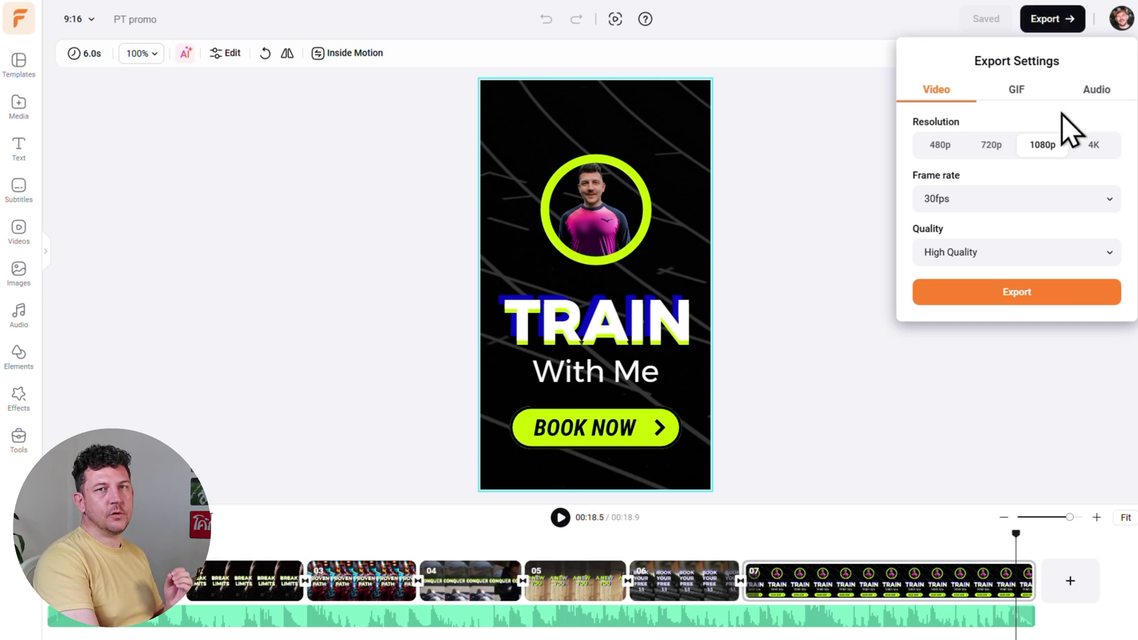
pyautogui.click(1091, 152)
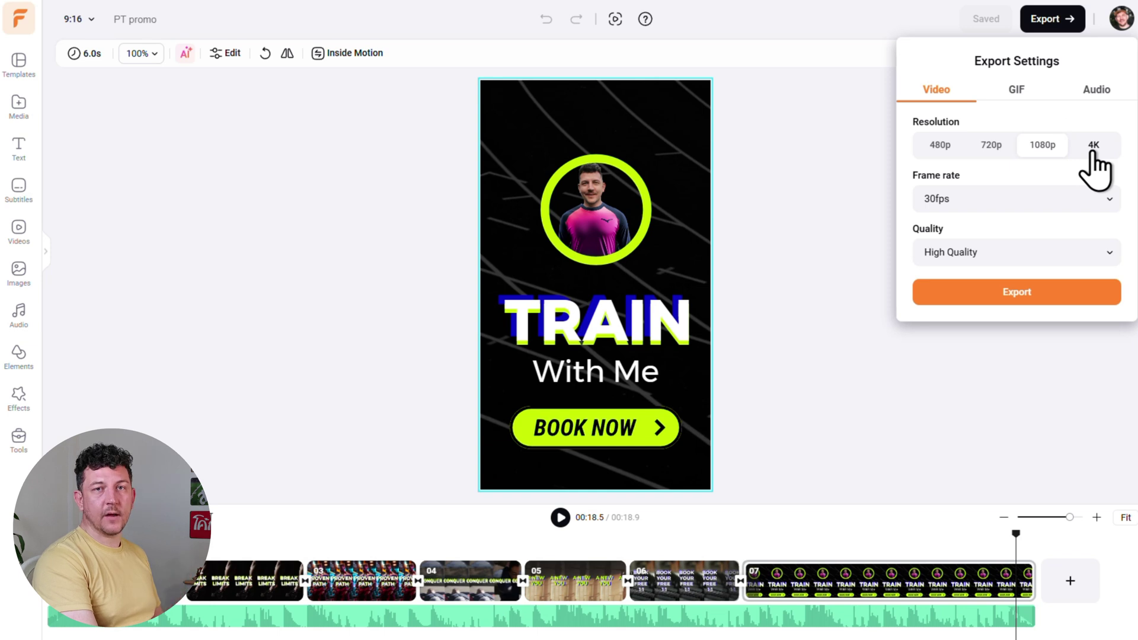
pyautogui.click(1108, 199)
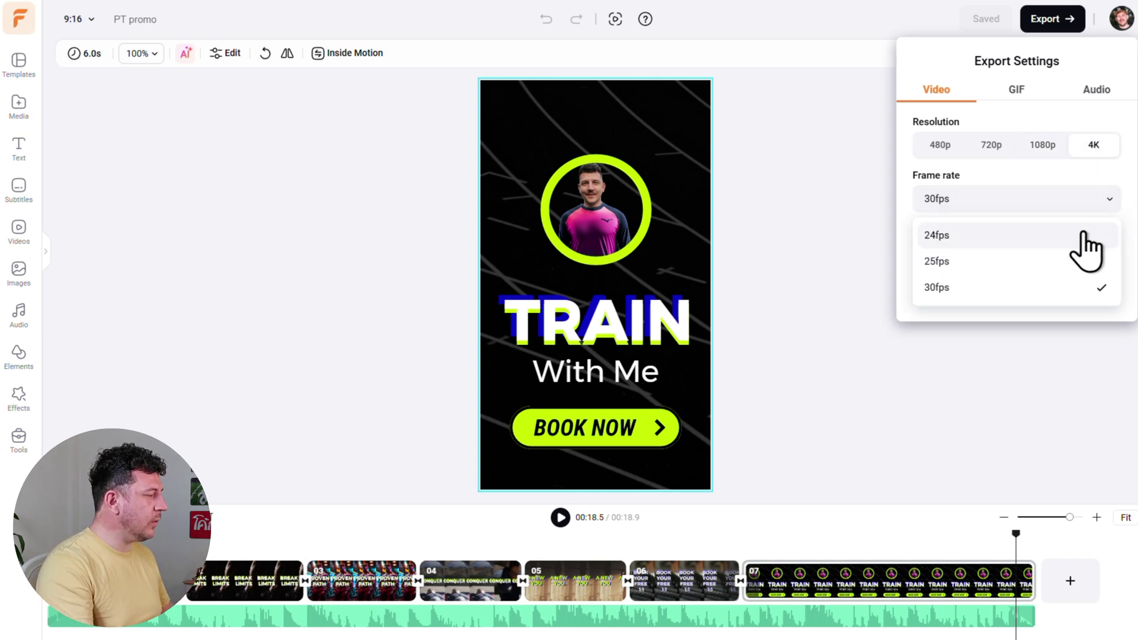
pyautogui.click(1080, 287)
pyautogui.click(1105, 255)
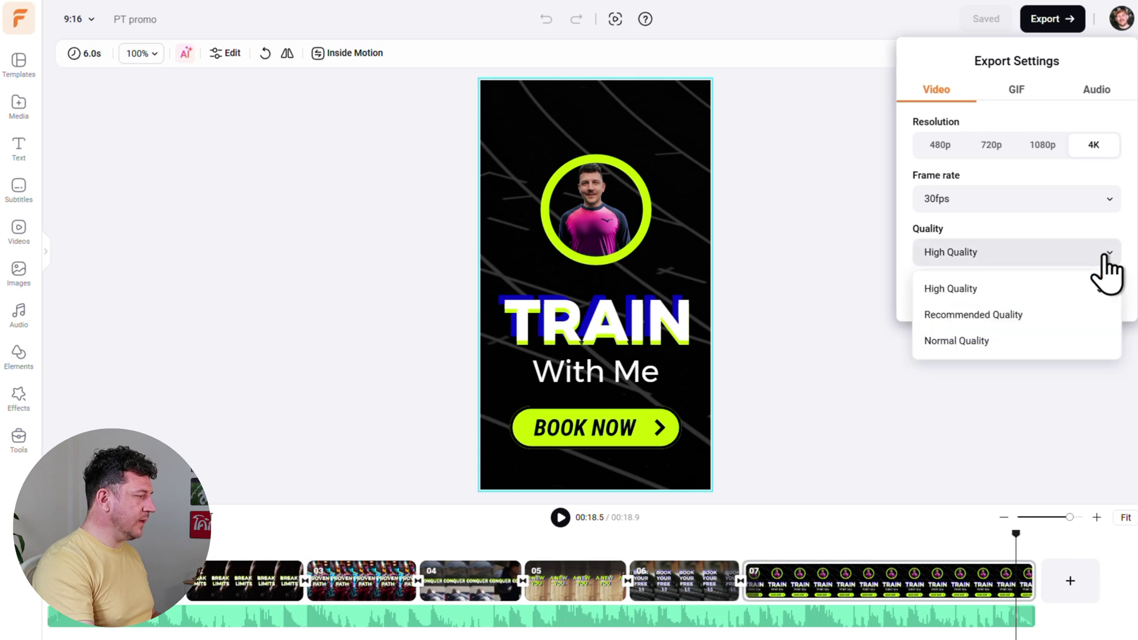
pyautogui.click(1089, 286)
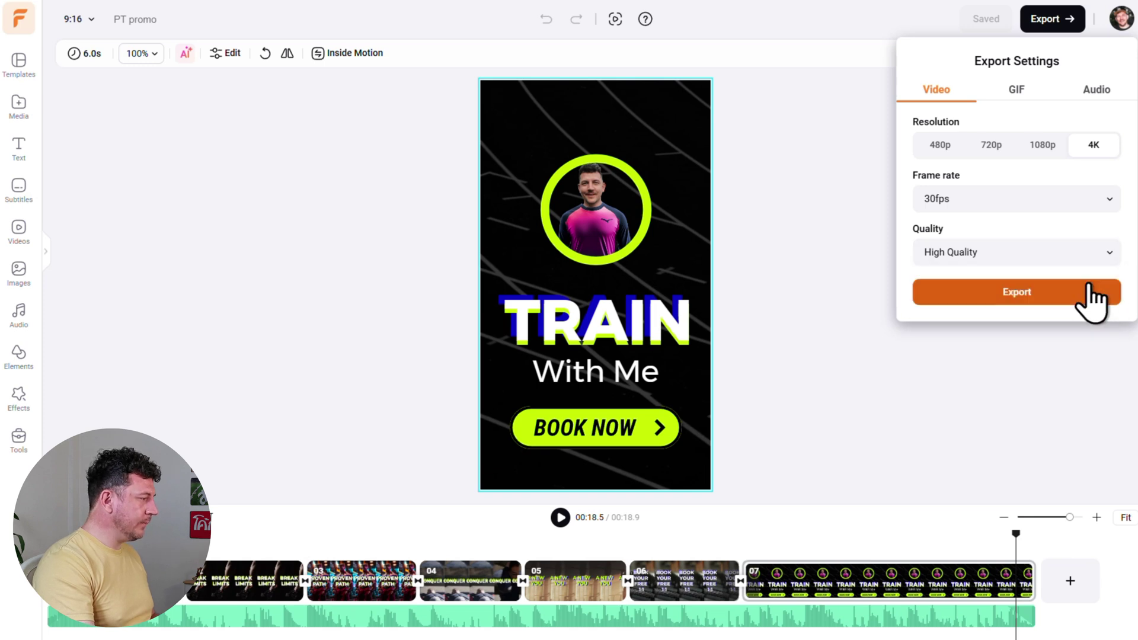
pyautogui.click(1066, 315)
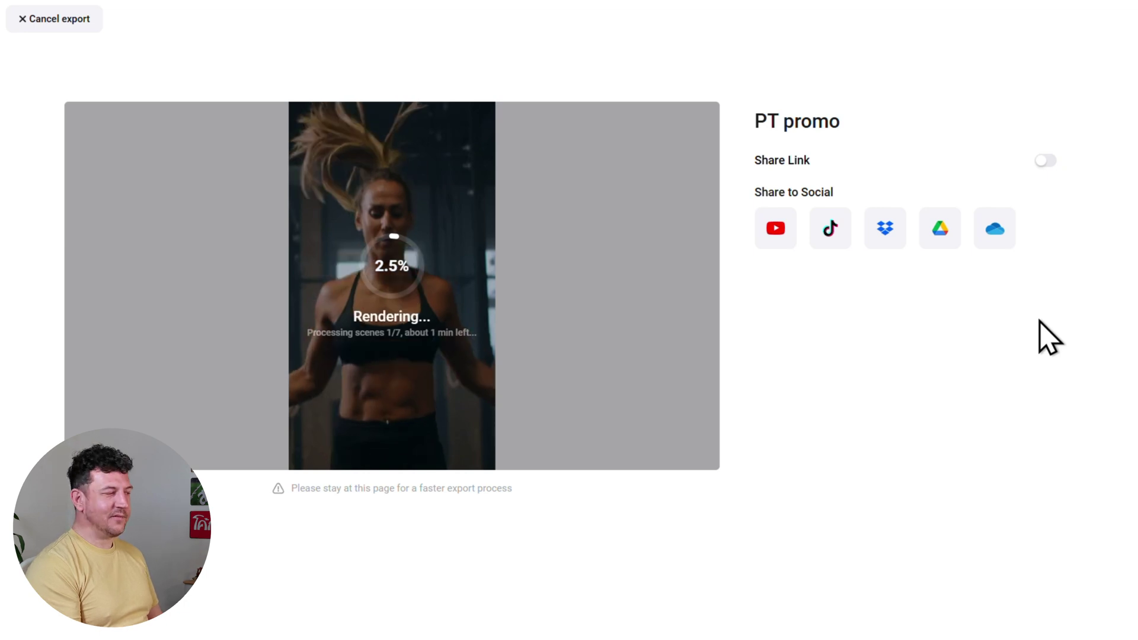